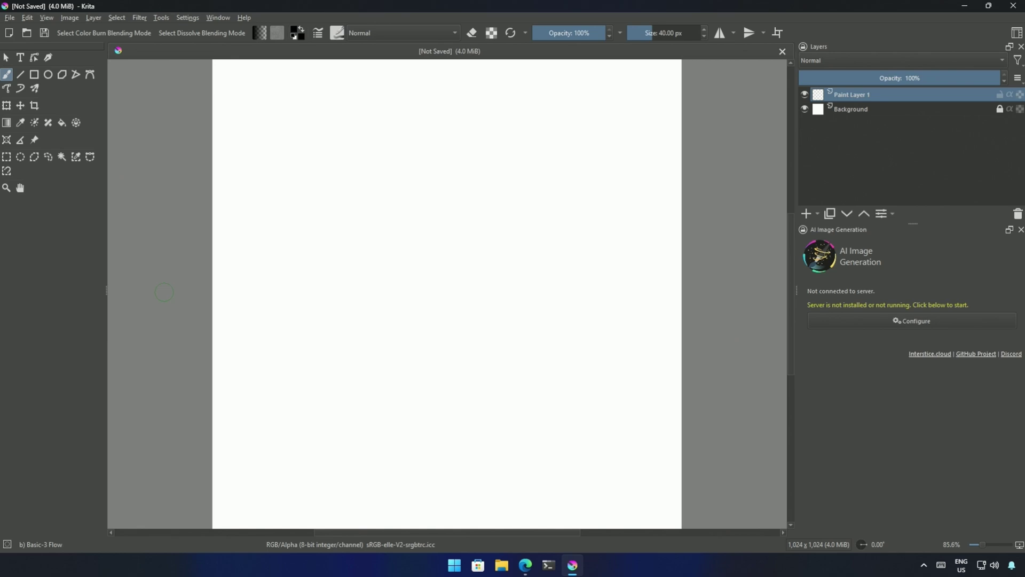
Confirm a 1024 × 1024 px canvas size in the Resize Canvas dialog
{"action": "left_click", "coordinate": [75, 16]}
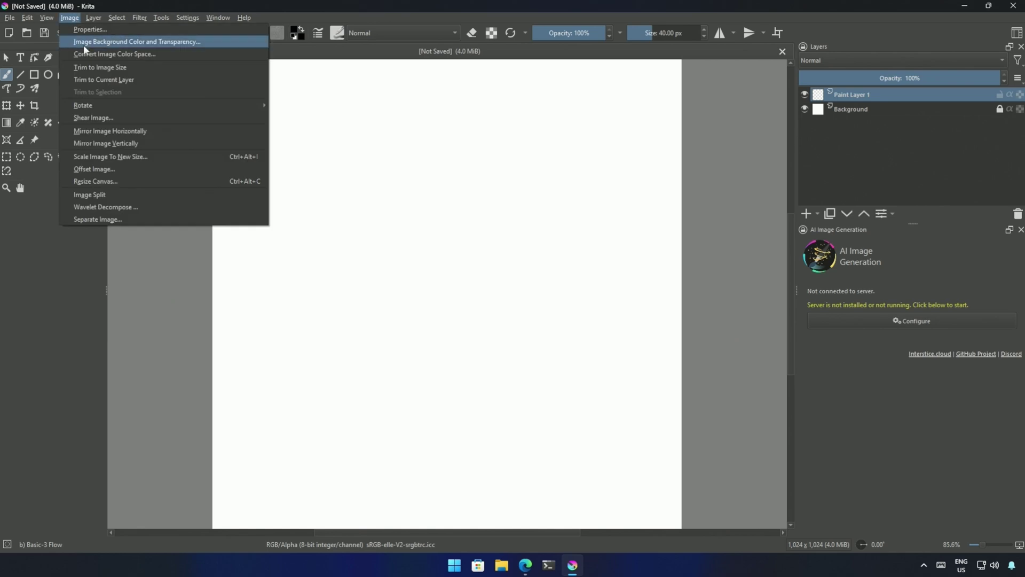
{"action": "left_click", "coordinate": [104, 183]}
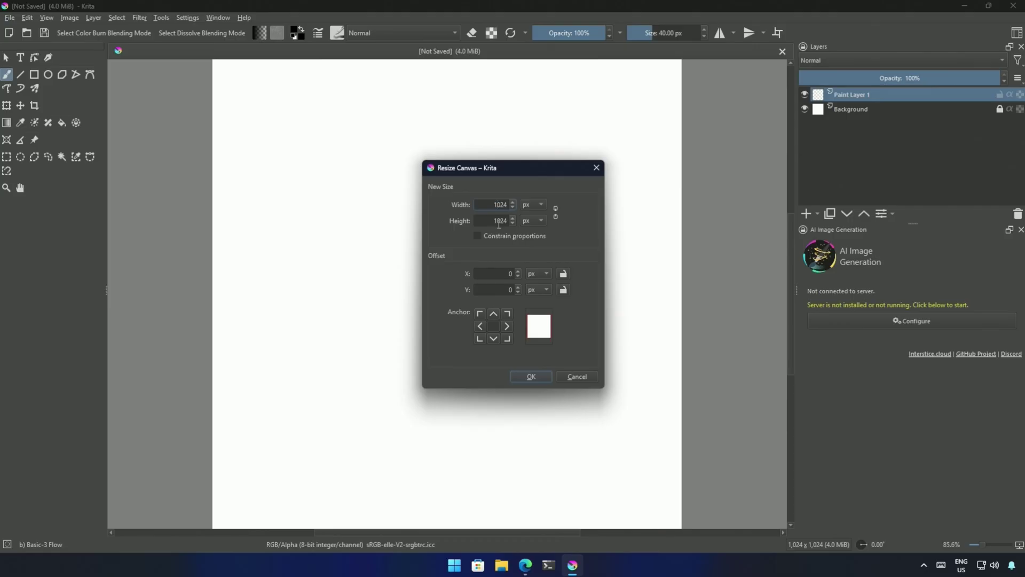
{"action": "left_click", "coordinate": [531, 377]}
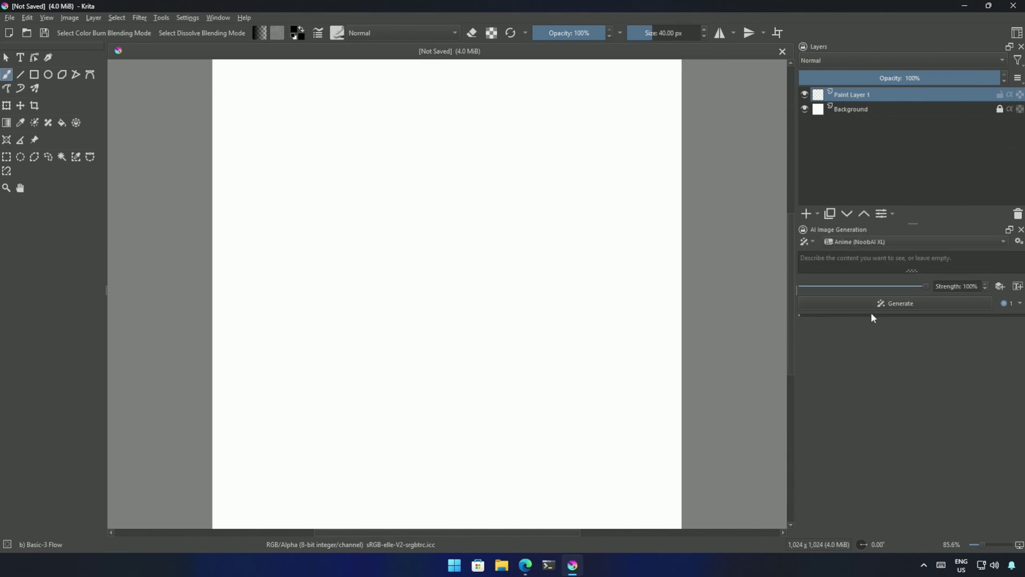
Select the built-in Flux style preset in the Image Diffusion settings and clone it
{"action": "left_click", "coordinate": [864, 242]}
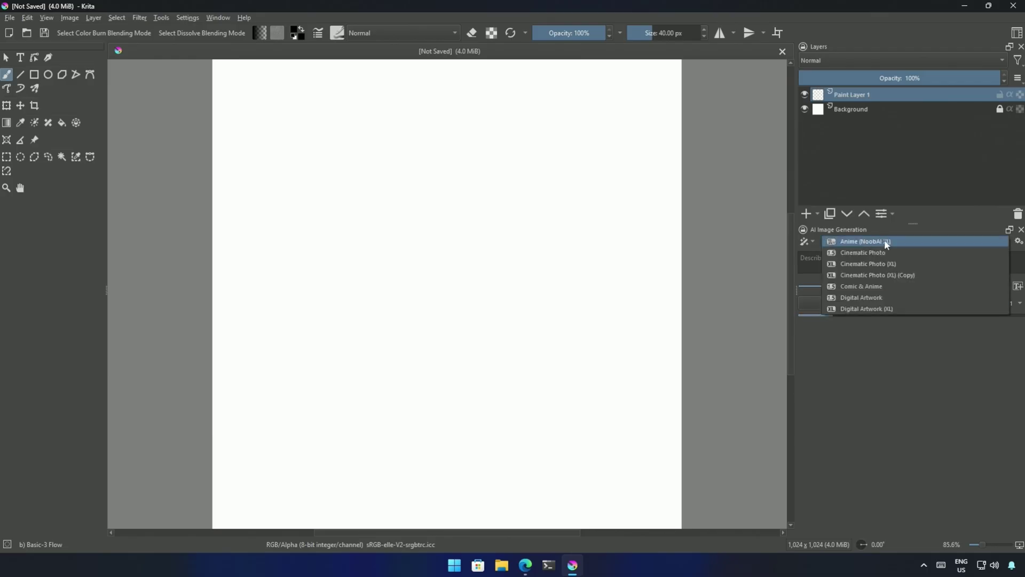
{"action": "left_click", "coordinate": [1020, 241]}
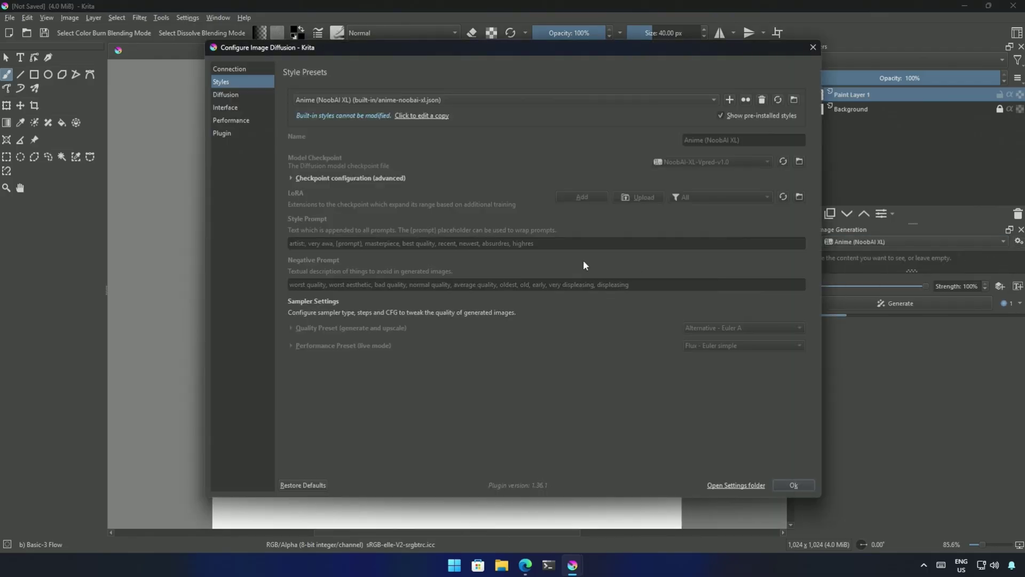
{"action": "left_click", "coordinate": [344, 100]}
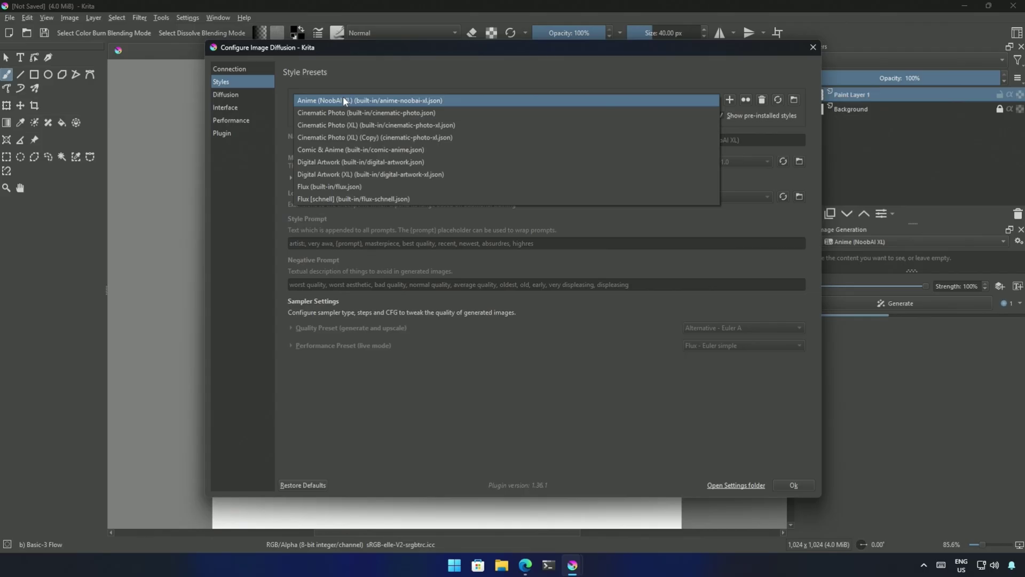
{"action": "left_click", "coordinate": [381, 187]}
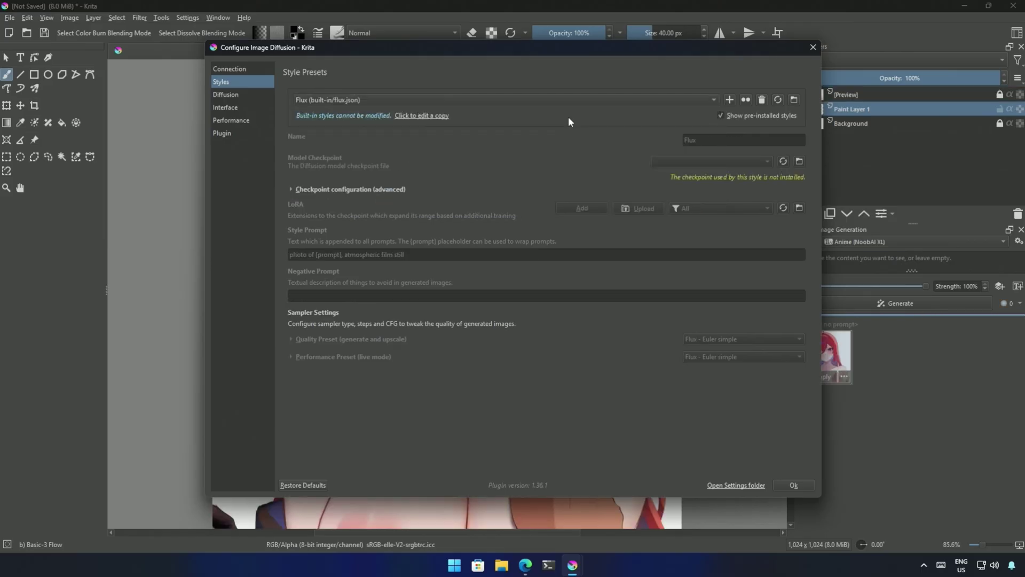
{"action": "left_click", "coordinate": [744, 102]}
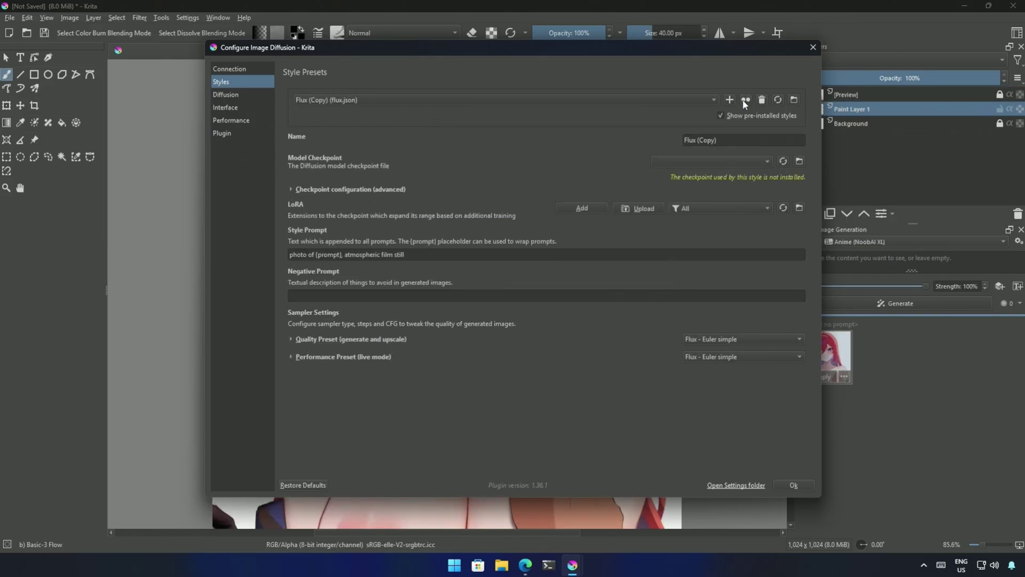
{"action": "left_click", "coordinate": [348, 100]}
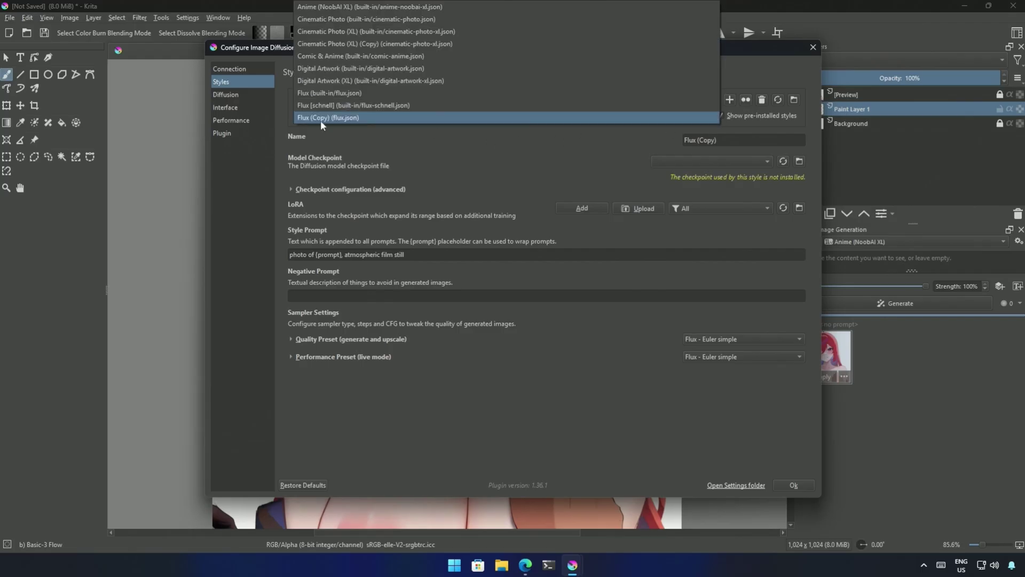
{"action": "left_click", "coordinate": [371, 134]}
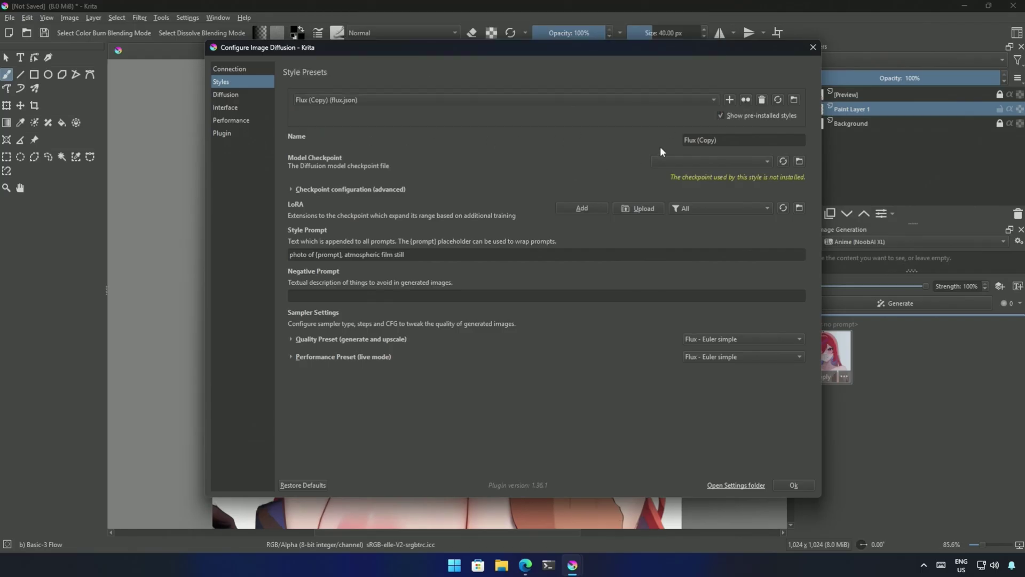
Rename the cloned style from 'Flux (Copy)' to 'Flux (Kontext)'
{"action": "double_click", "coordinate": [714, 140]}
{"action": "type", "text": "Kontext"}
{"action": "left_click", "coordinate": [553, 175]}
{"action": "left_click", "coordinate": [292, 190]}
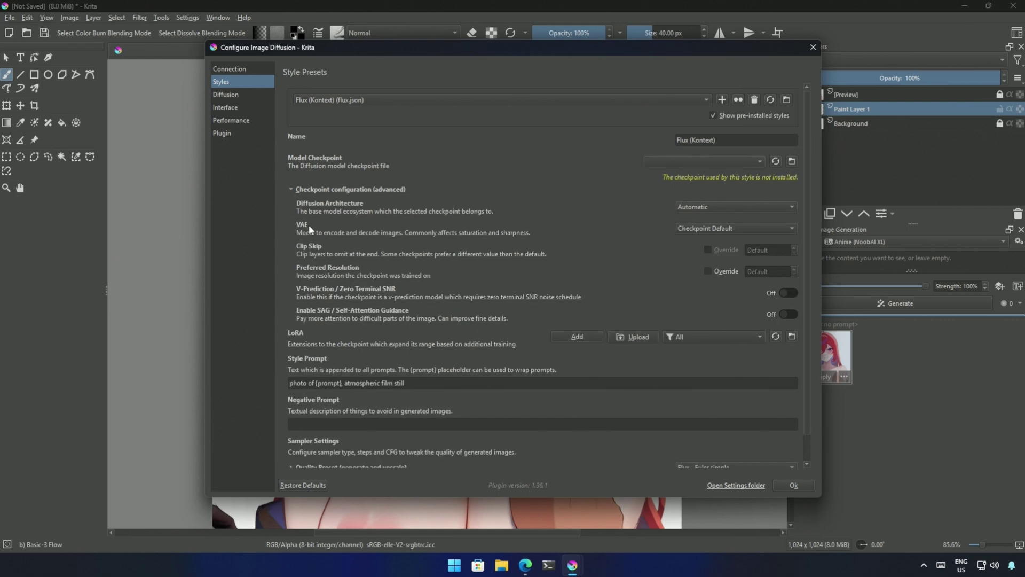
Open the original FLUX.1-Kontext-dev link and locate the 23.8 GB flux1-kontext-dev.safetensors file
{"action": "left_click", "coordinate": [292, 189]}
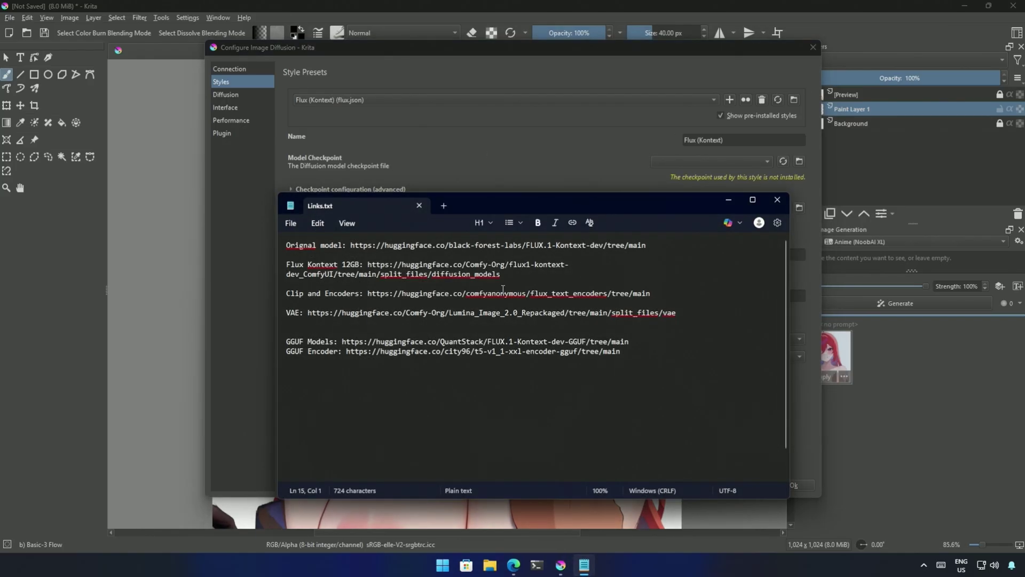
{"action": "left_click", "coordinate": [351, 245]}
{"action": "left_click_drag", "start_coordinate": [351, 245], "coordinate": [657, 246]}
{"action": "left_click_drag", "start_coordinate": [279, 101], "coordinate": [312, 101]}
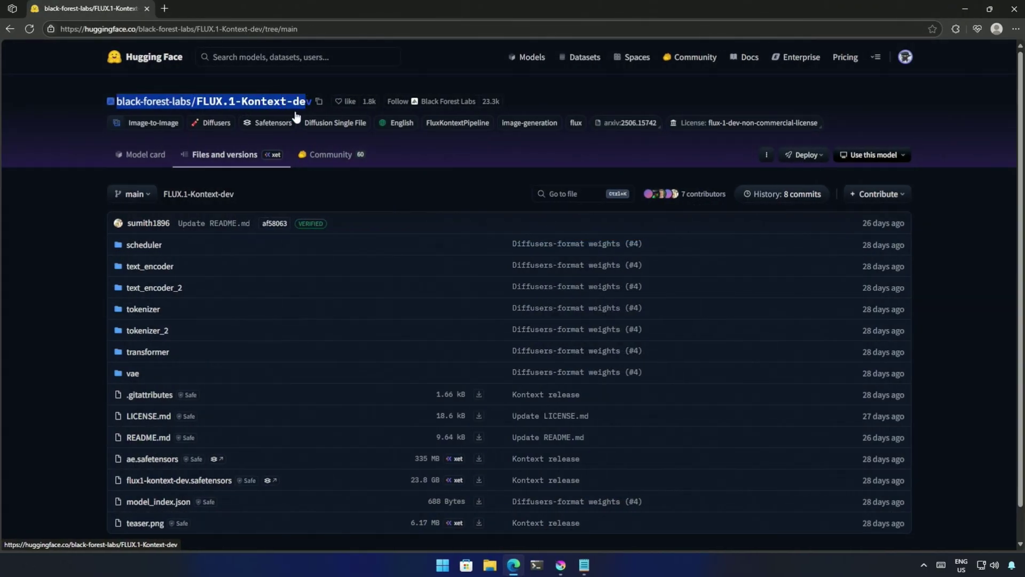
{"action": "left_click", "coordinate": [52, 337]}
{"action": "scroll", "coordinate": [52, 337], "scroll_direction": "down", "scroll_amount": 1}
{"action": "left_click_drag", "start_coordinate": [95, 440], "coordinate": [490, 444]}
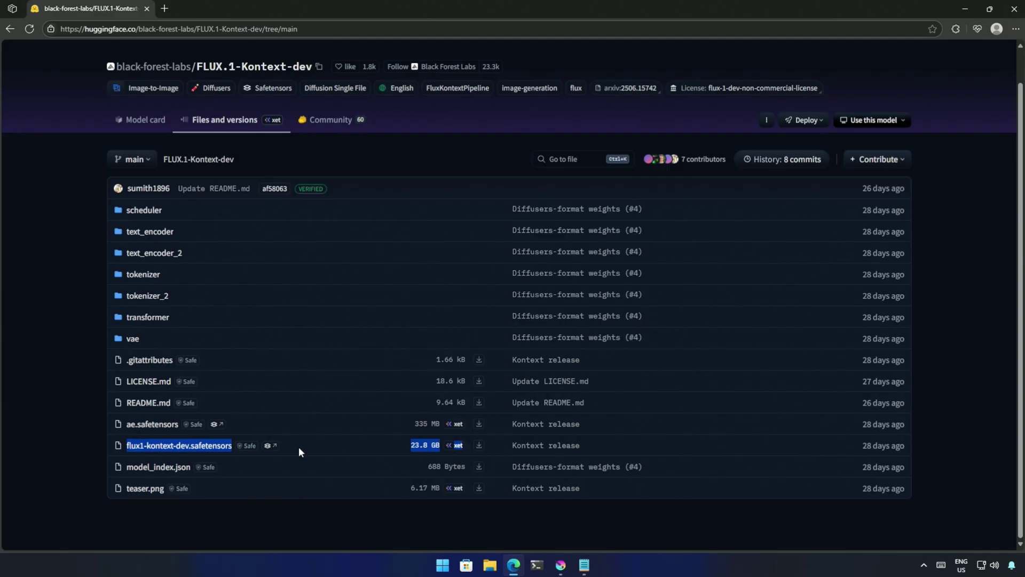
Open the Flux Kontext 12GB link and locate flux1-dev-kontext_fp8_scaled.safetensors (11.9 GB)
{"action": "key", "text": "alt+Tab"}
{"action": "left_click_drag", "start_coordinate": [367, 265], "coordinate": [500, 274]}
{"action": "left_click", "coordinate": [88, 265]}
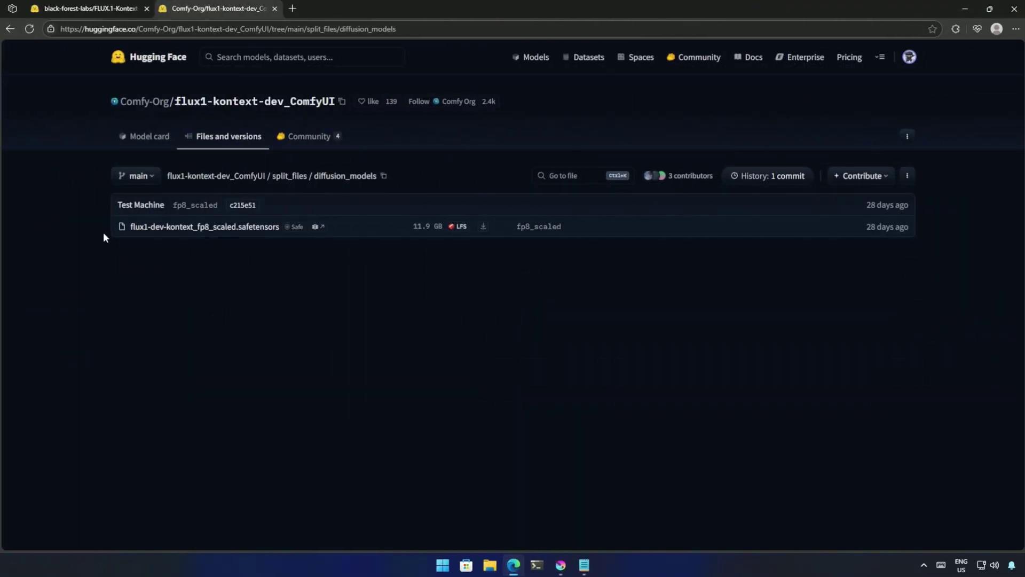
{"action": "left_click_drag", "start_coordinate": [103, 232], "coordinate": [280, 229]}
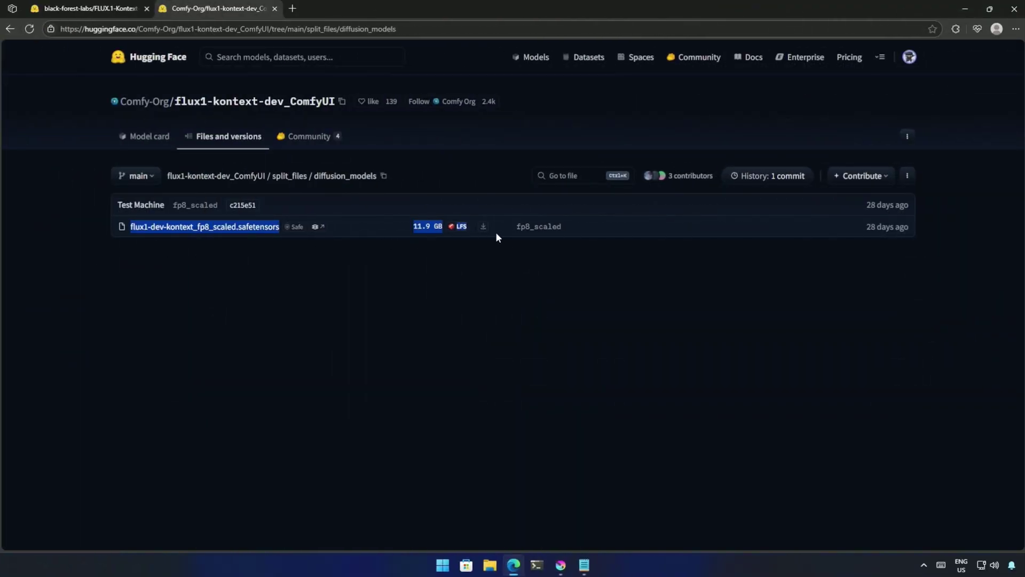
{"action": "left_click", "coordinate": [476, 252]}
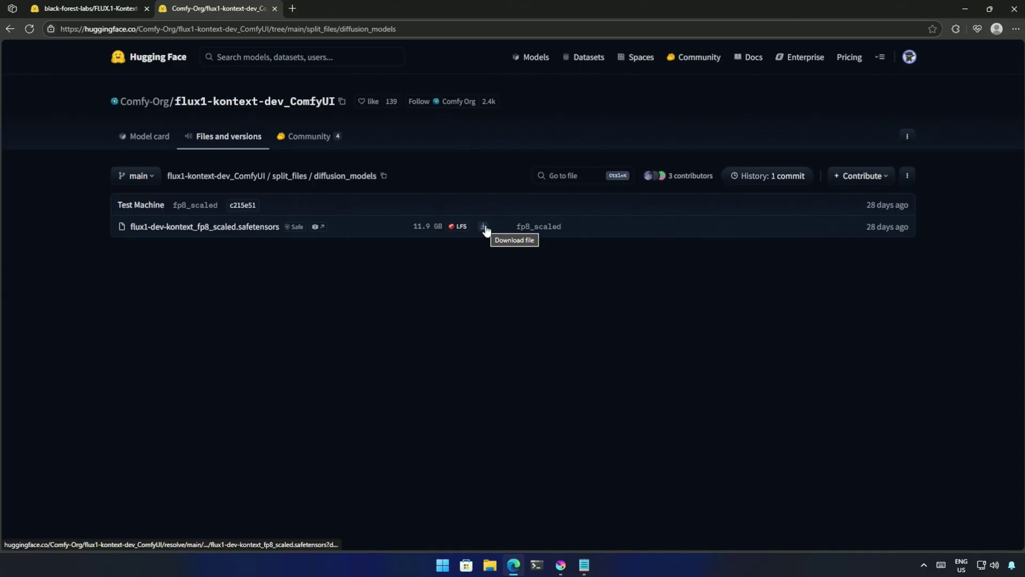
Download flux1-dev-kontext_fp8_scaled.safetensors into E:\Krita (x64)\Server\ComfyUI\models\diffusion_models
{"action": "left_click", "coordinate": [484, 228]}
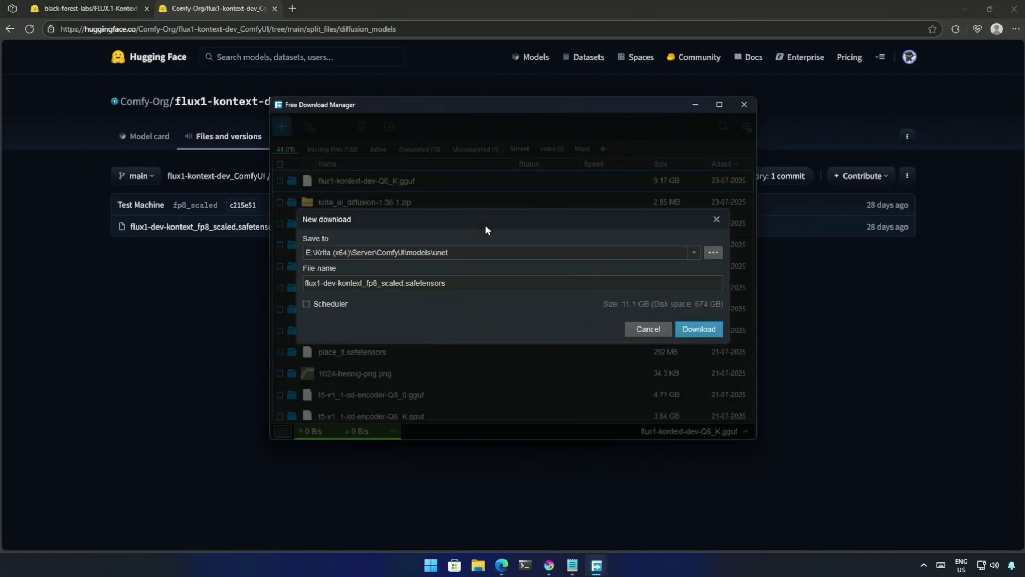
{"action": "left_click", "coordinate": [711, 255]}
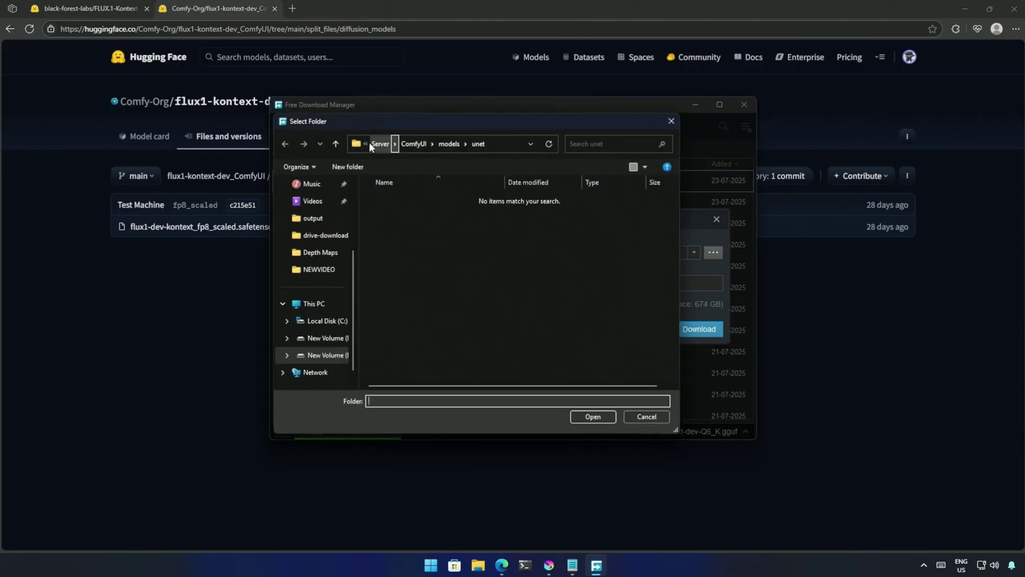
{"action": "left_click", "coordinate": [377, 144]}
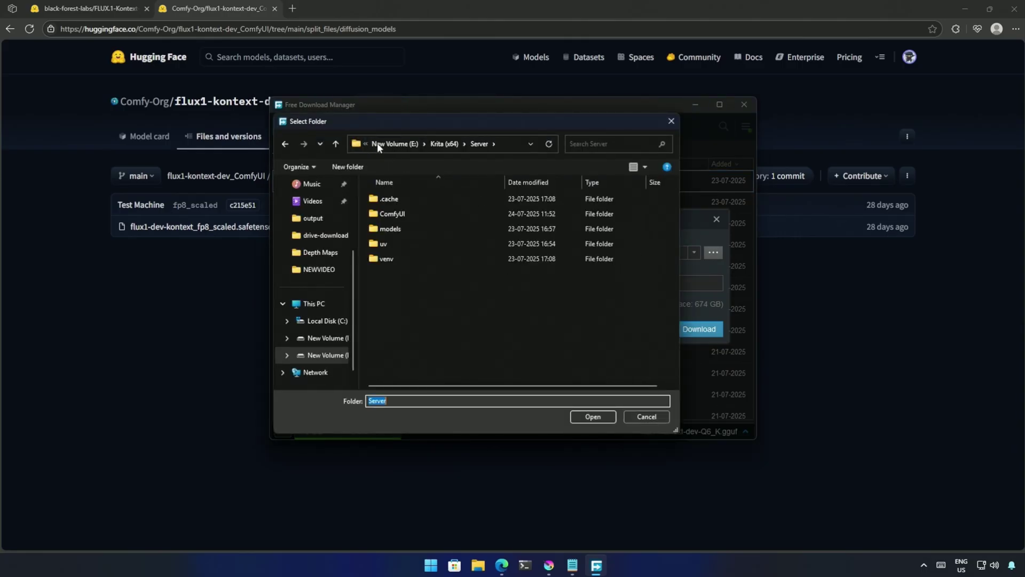
{"action": "left_click", "coordinate": [323, 356]}
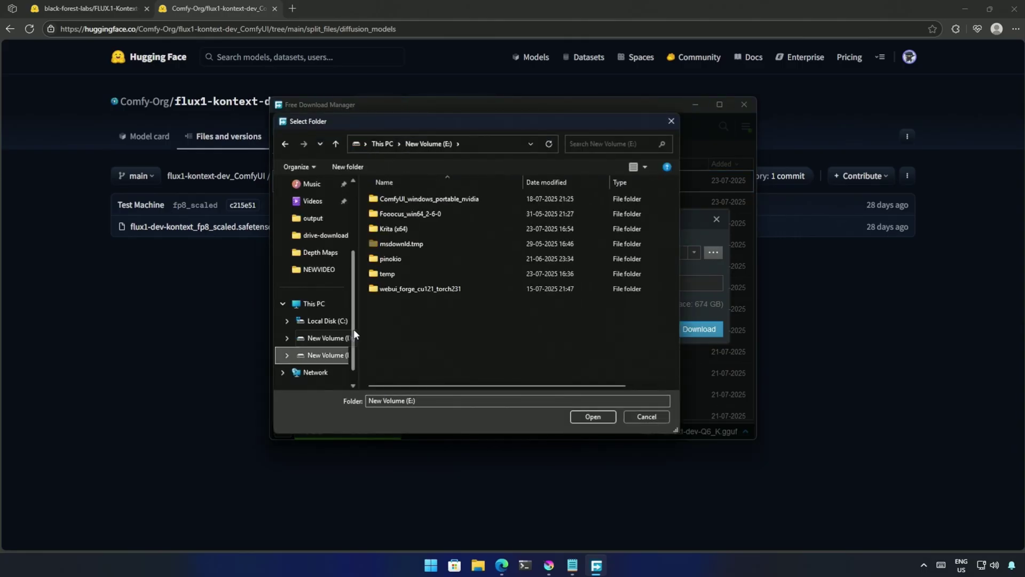
{"action": "double_click", "coordinate": [394, 231]}
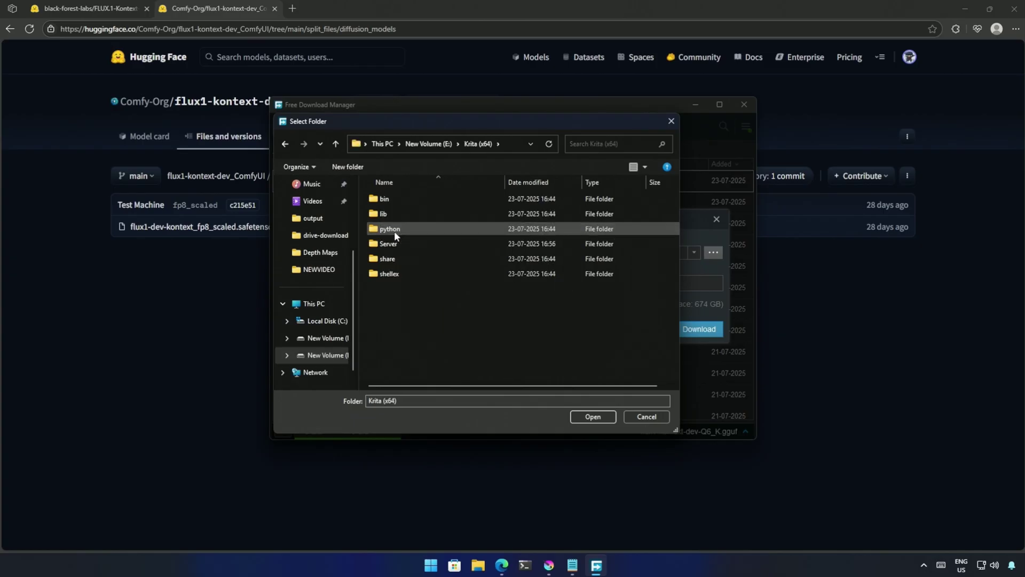
{"action": "double_click", "coordinate": [393, 247]}
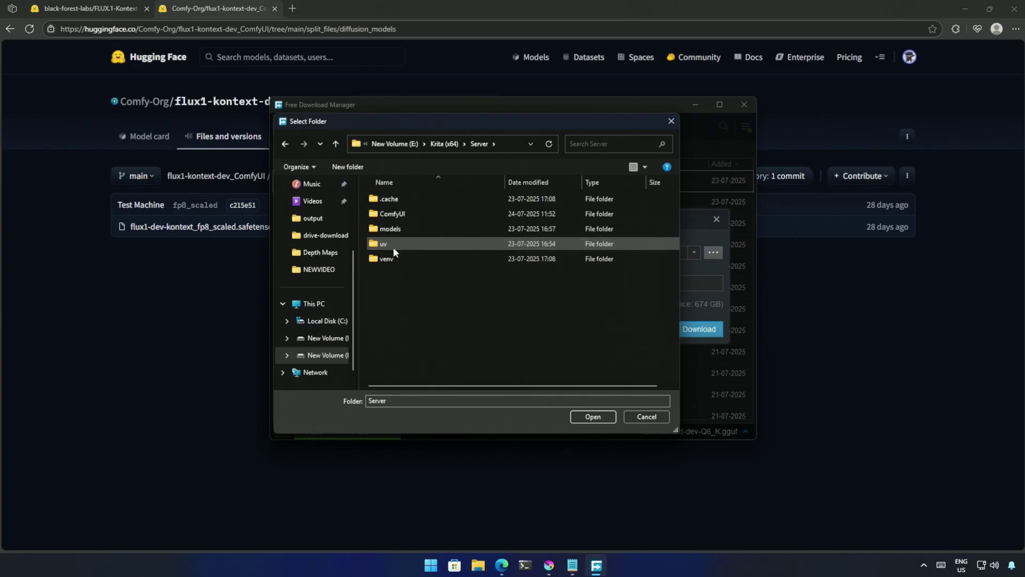
{"action": "left_click", "coordinate": [408, 216]}
{"action": "double_click", "coordinate": [408, 214]}
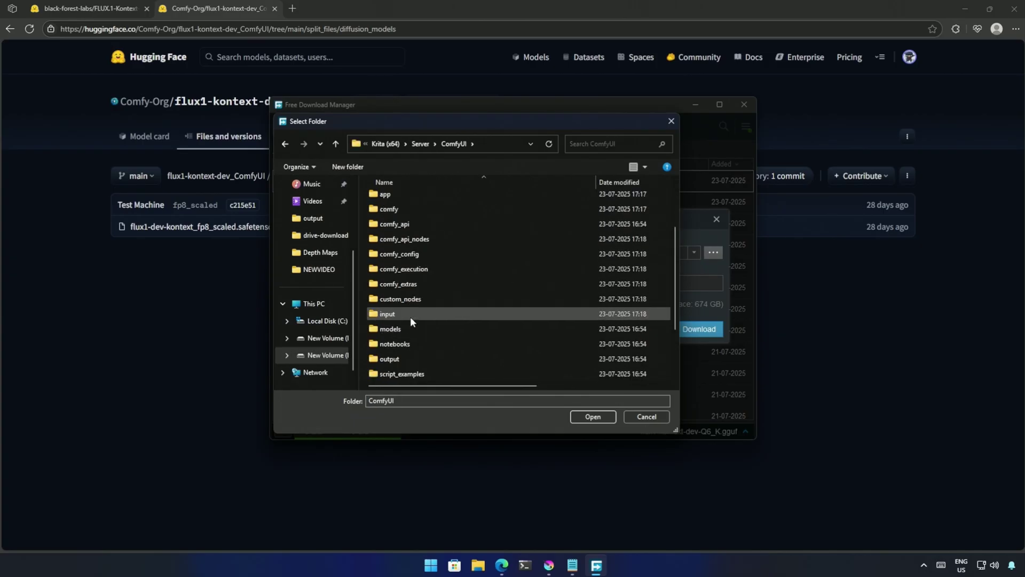
{"action": "double_click", "coordinate": [402, 329]}
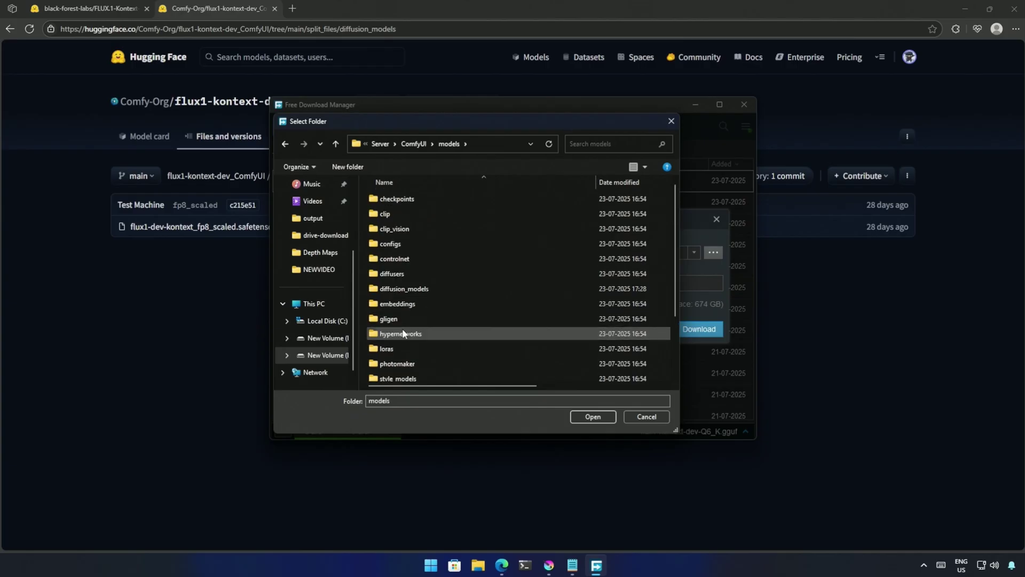
{"action": "double_click", "coordinate": [406, 289]}
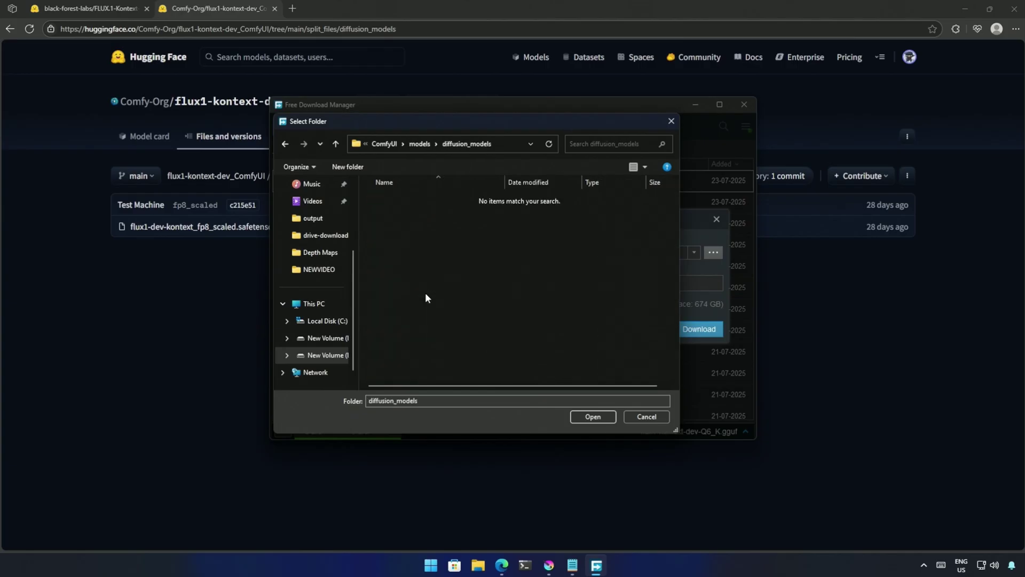
{"action": "left_click", "coordinate": [593, 417]}
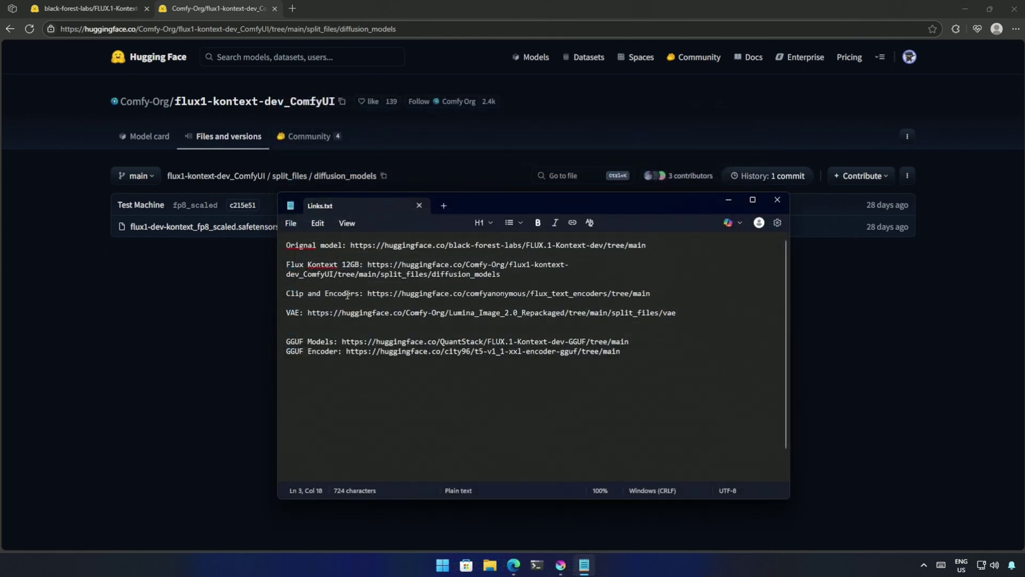
{"action": "triple_click", "coordinate": [293, 294]}
Open the Clip and Encoders link to reach the flux_text_encoders file list
{"action": "left_click_drag", "start_coordinate": [363, 297], "coordinate": [659, 294]}
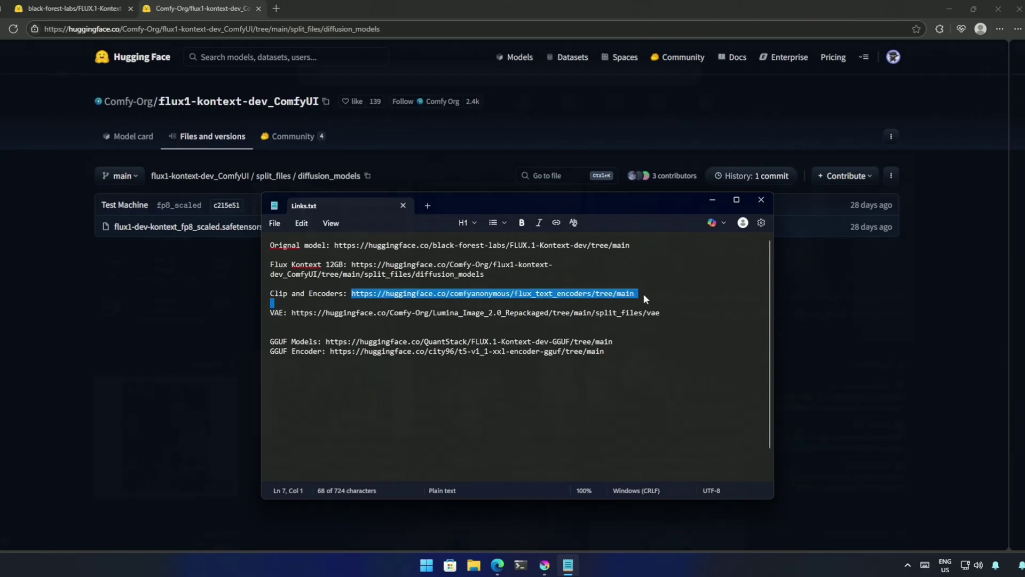
{"action": "left_click", "coordinate": [620, 293], "text": "ctrl"}
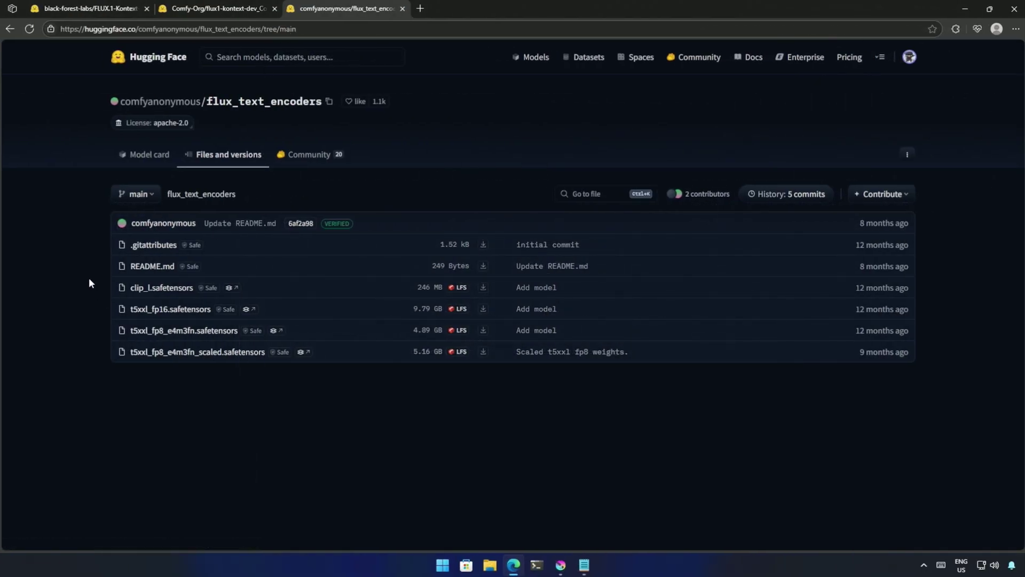
{"action": "left_click_drag", "start_coordinate": [89, 277], "coordinate": [485, 294]}
Save clip_l.safetensors into models\text_encoders, then locate t5xxl_fp8_e4m3fn.safetensors (4.56 GB)
{"action": "left_click", "coordinate": [482, 284]}
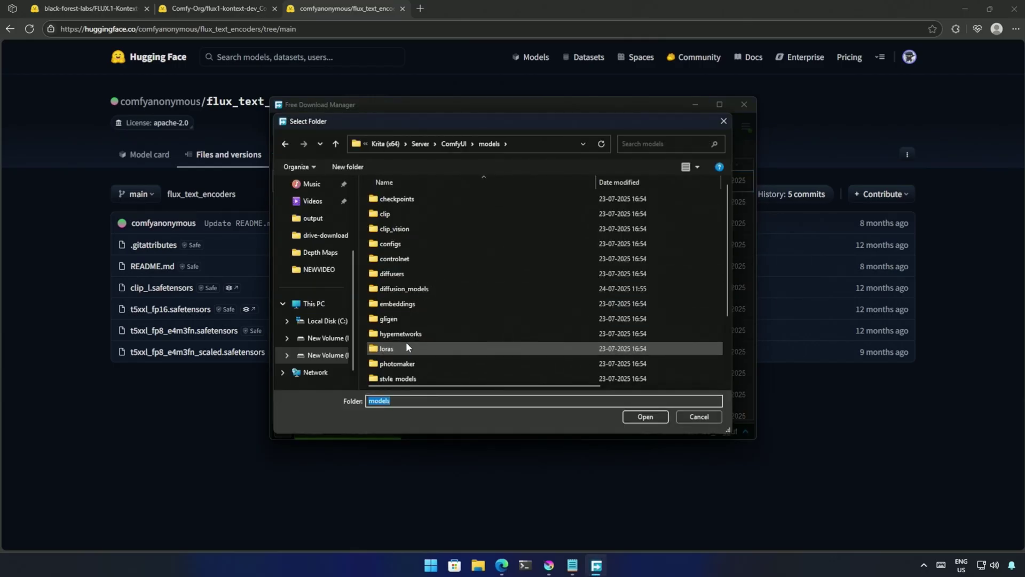
{"action": "scroll", "coordinate": [406, 342], "scroll_direction": "down", "scroll_amount": 1}
{"action": "double_click", "coordinate": [404, 357]}
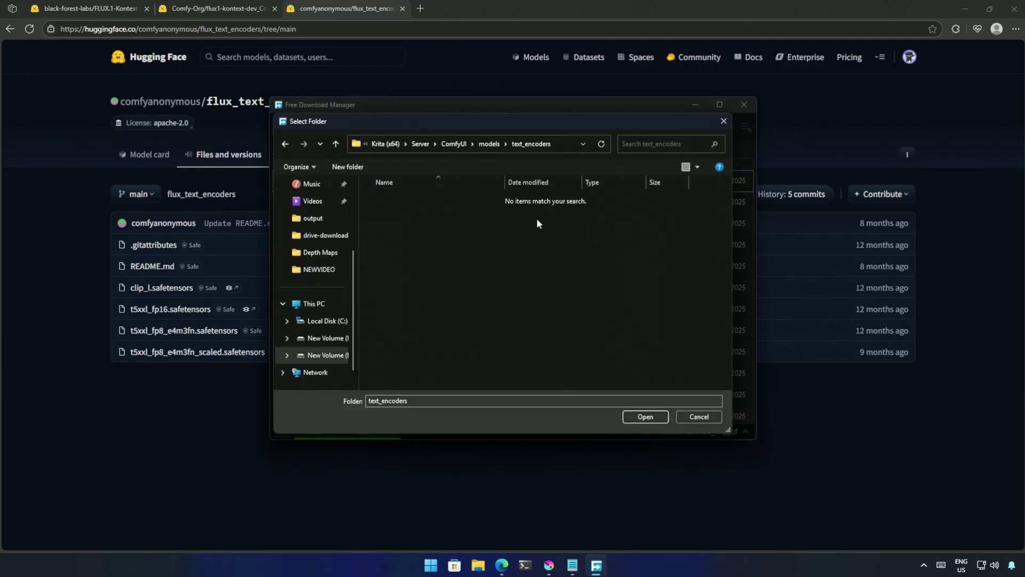
{"action": "left_click", "coordinate": [646, 417]}
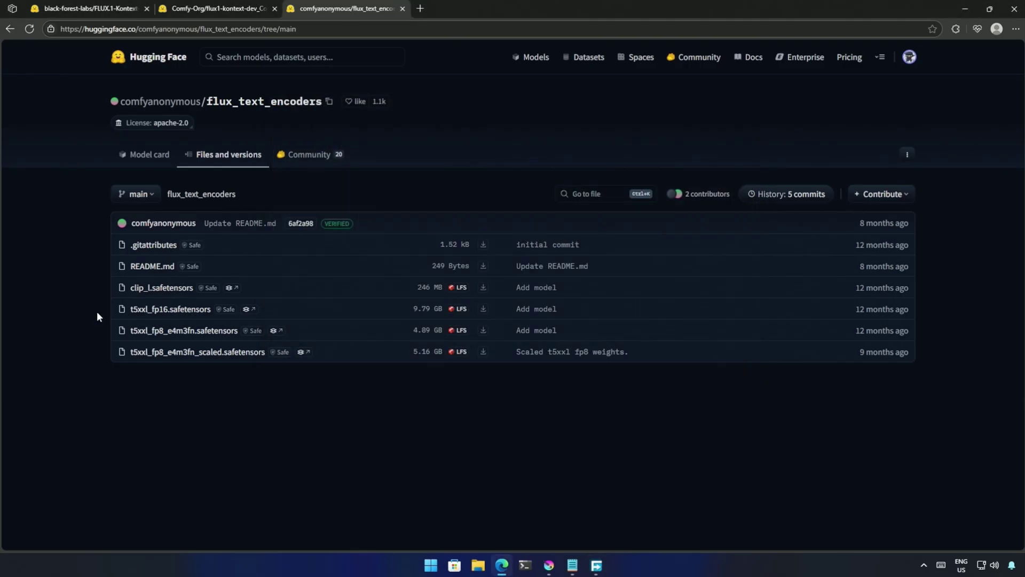
{"action": "left_click_drag", "start_coordinate": [98, 328], "coordinate": [502, 319]}
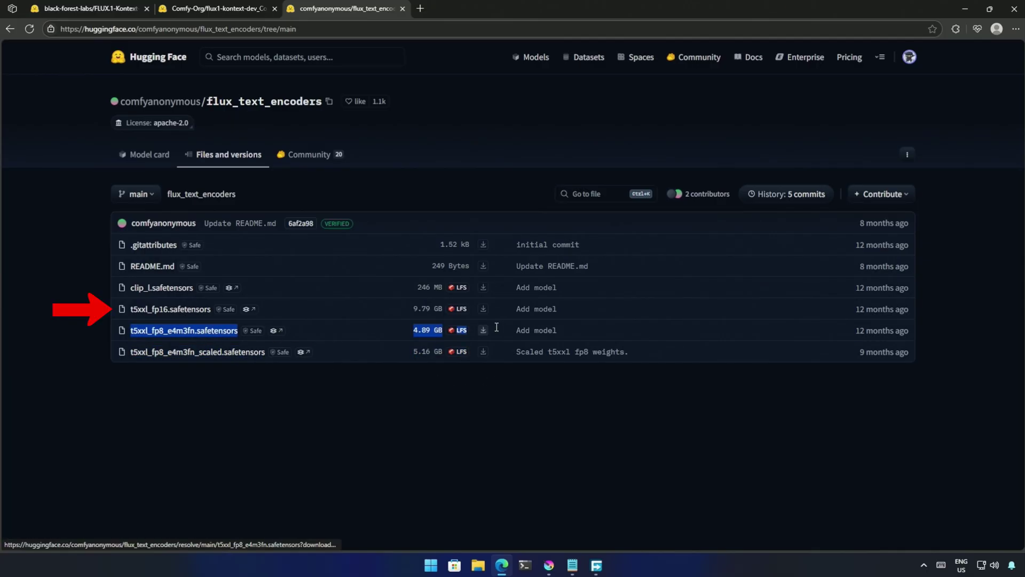
{"action": "left_click", "coordinate": [474, 395]}
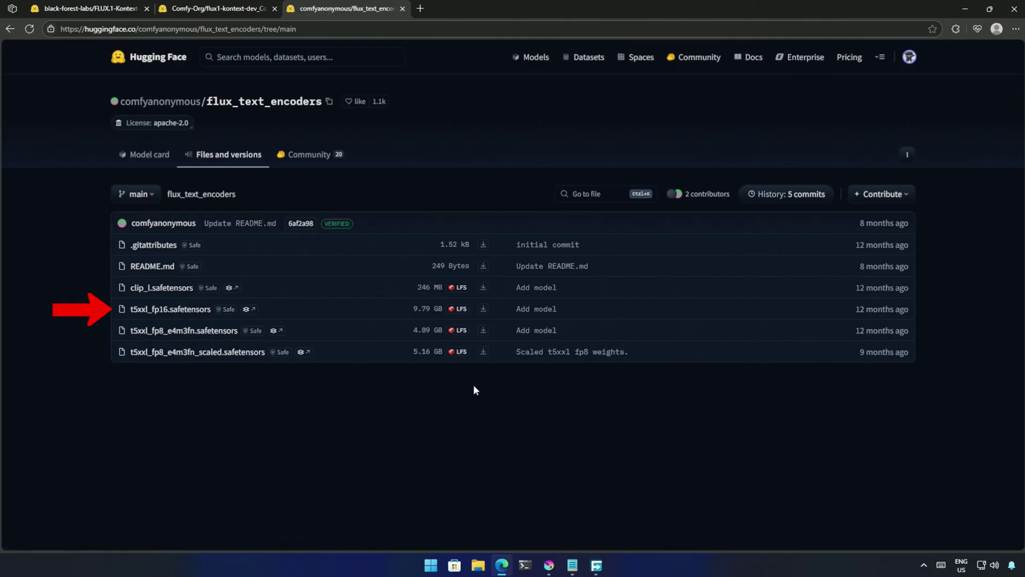
Download t5xxl_fp8_e4m3fn.safetensors into the ComfyUI\models\text_encoders folder
{"action": "left_click", "coordinate": [484, 330]}
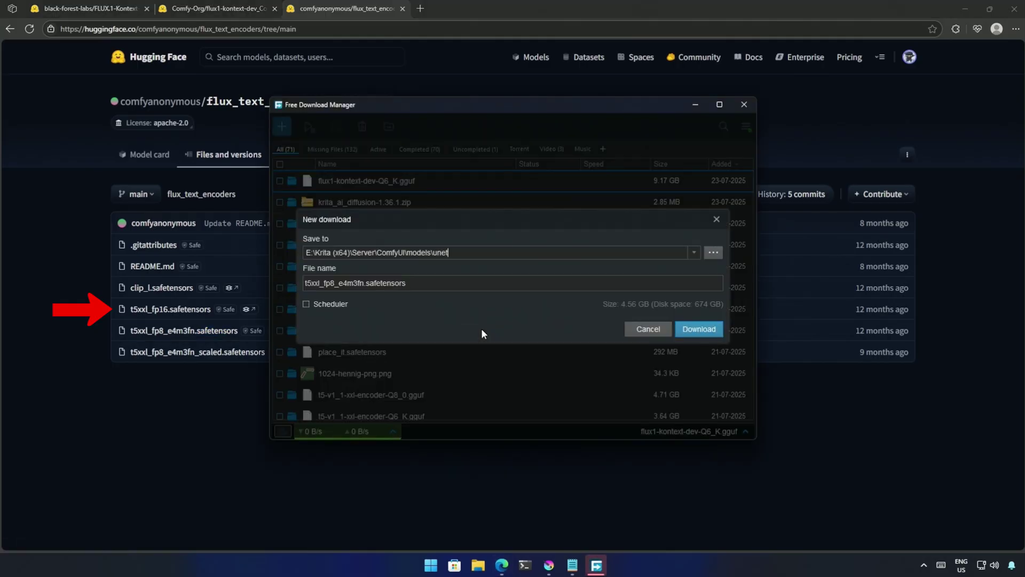
{"action": "left_click", "coordinate": [712, 254]}
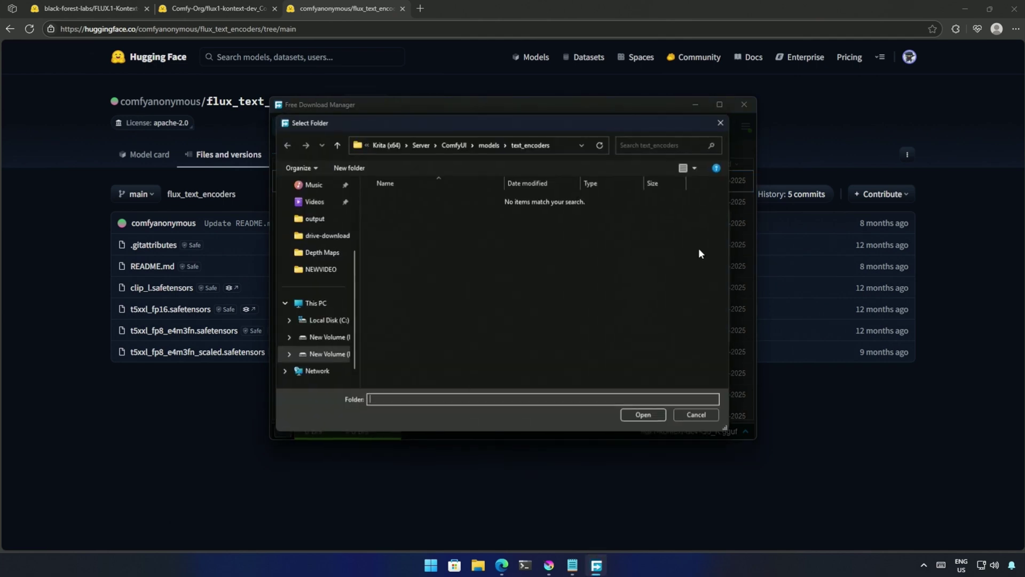
{"action": "left_click", "coordinate": [490, 145]}
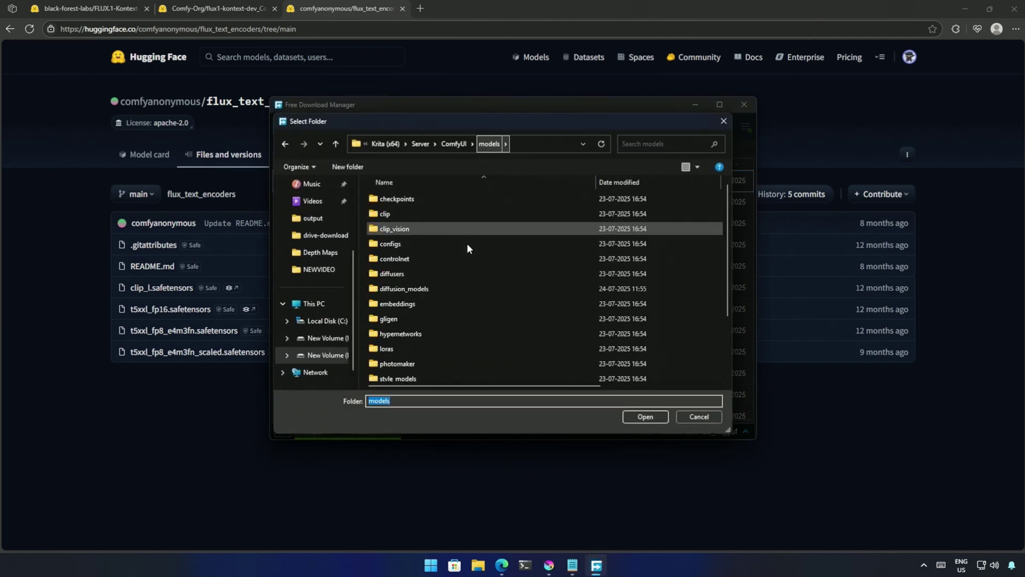
{"action": "scroll", "coordinate": [408, 370], "scroll_direction": "down", "scroll_amount": 2}
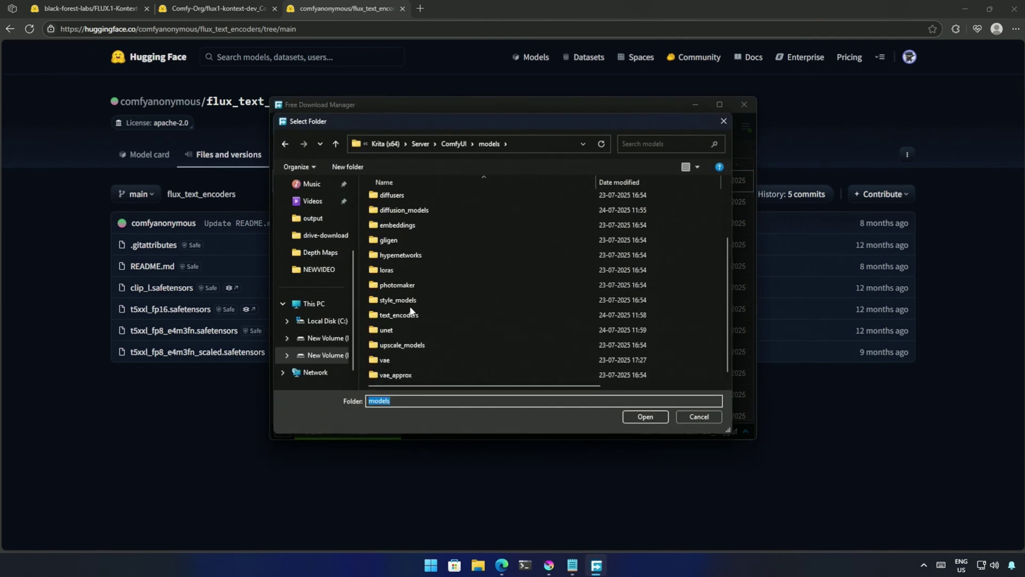
{"action": "double_click", "coordinate": [413, 316]}
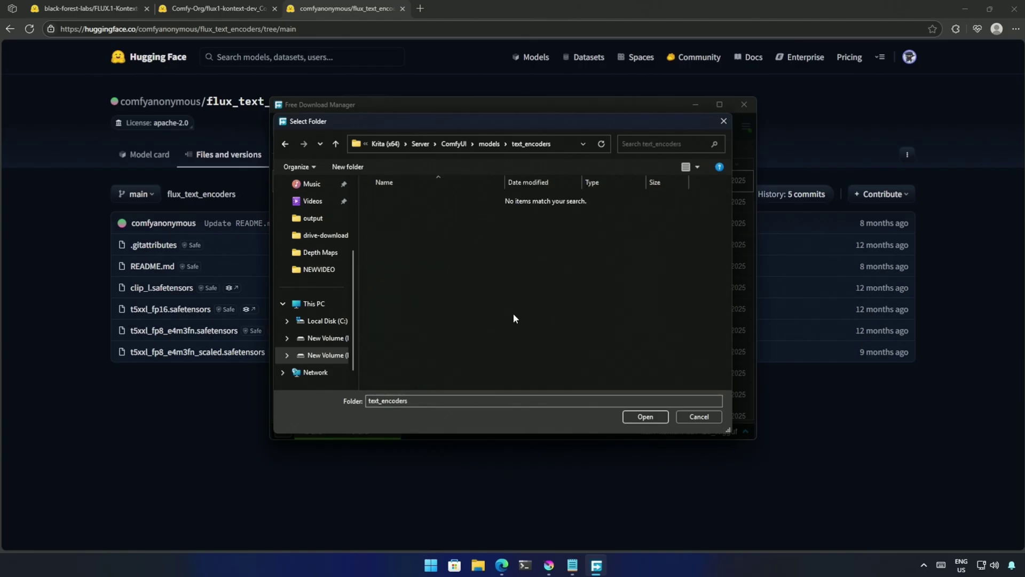
{"action": "left_click", "coordinate": [645, 416]}
{"action": "key", "text": "alt+Tab"}
Copy the VAE link from Links.txt and save ae.safetensors into ComfyUI\models\vae
{"action": "left_click", "coordinate": [309, 313]}
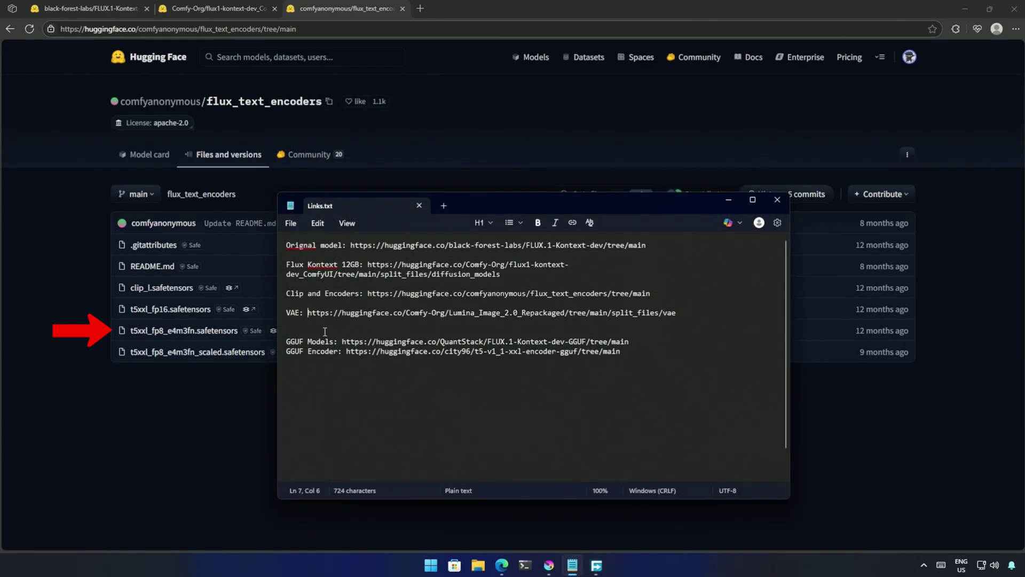
{"action": "key", "text": "shift+Down"}
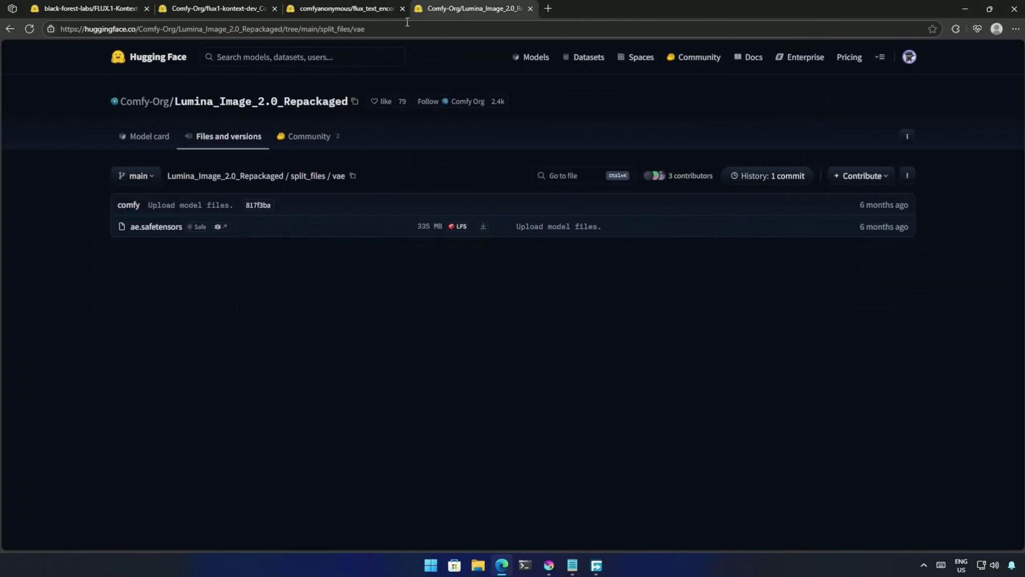
{"action": "left_click_drag", "start_coordinate": [87, 234], "coordinate": [485, 233]}
{"action": "left_click", "coordinate": [484, 226]}
{"action": "left_click", "coordinate": [484, 227]}
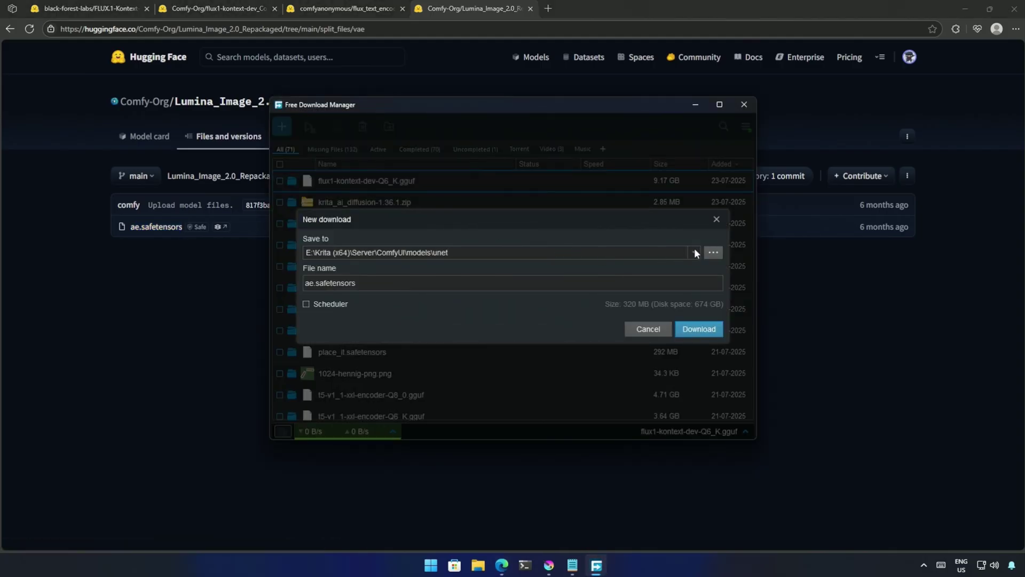
{"action": "left_click", "coordinate": [710, 255]}
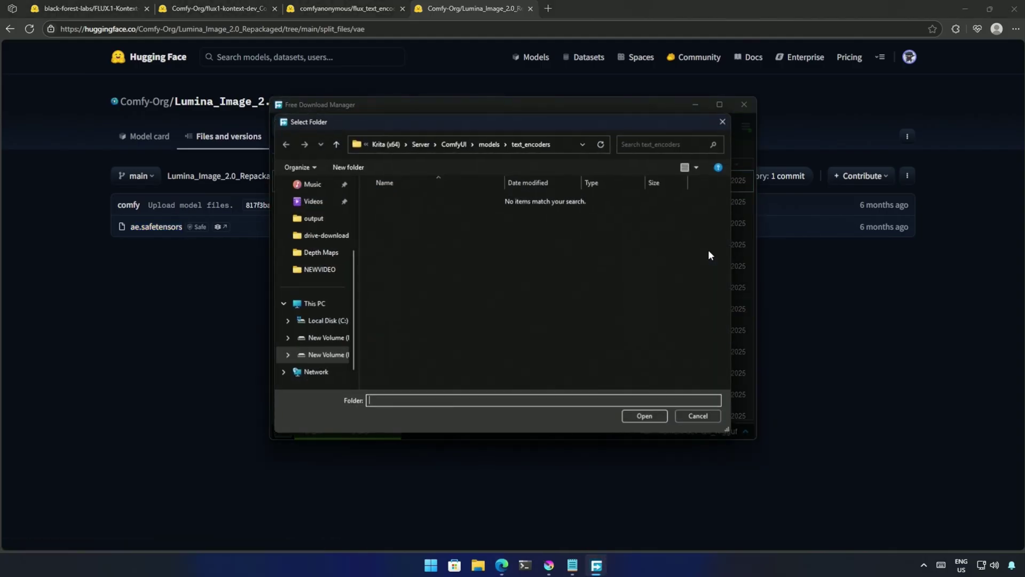
{"action": "left_click", "coordinate": [490, 144]}
{"action": "scroll", "coordinate": [470, 338], "scroll_direction": "down", "scroll_amount": 5}
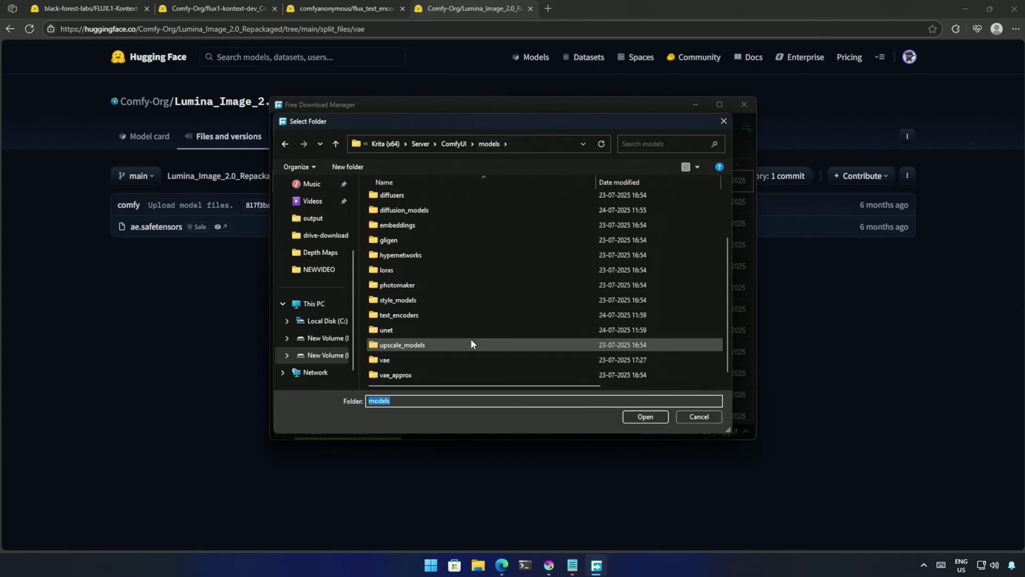
{"action": "left_click", "coordinate": [416, 361]}
{"action": "double_click", "coordinate": [415, 358]}
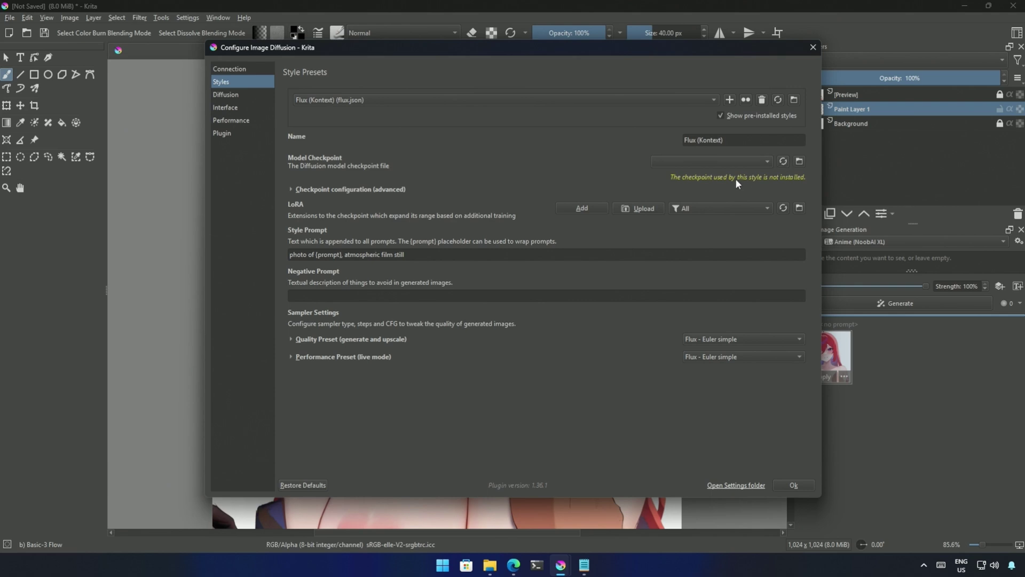
Set checkpoint flux1-dev-kontext_fp8_scaled, VAE ae.safetensors and Diffusion Architecture Flux Kontext
{"action": "left_click", "coordinate": [713, 162]}
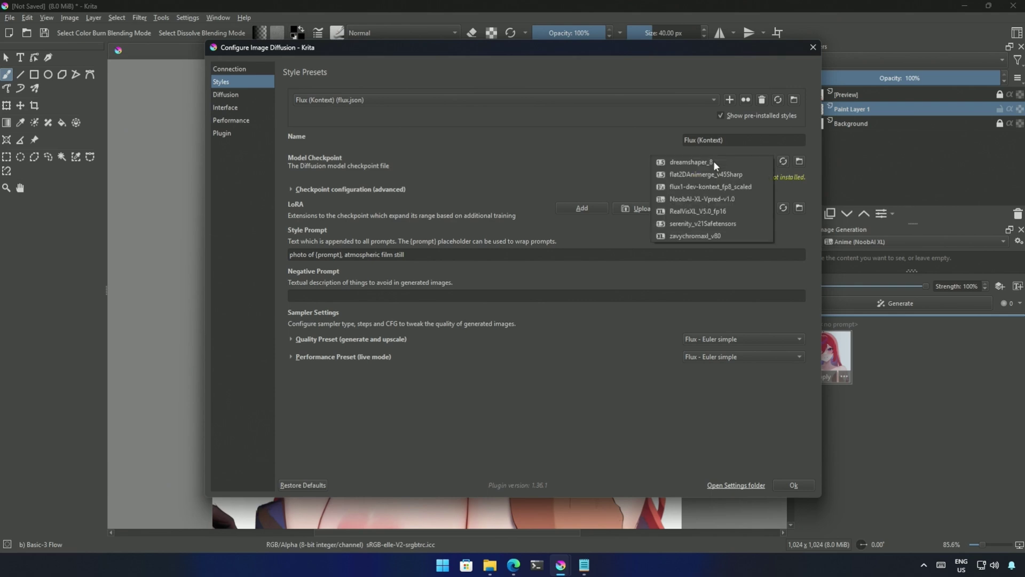
{"action": "left_click", "coordinate": [685, 186]}
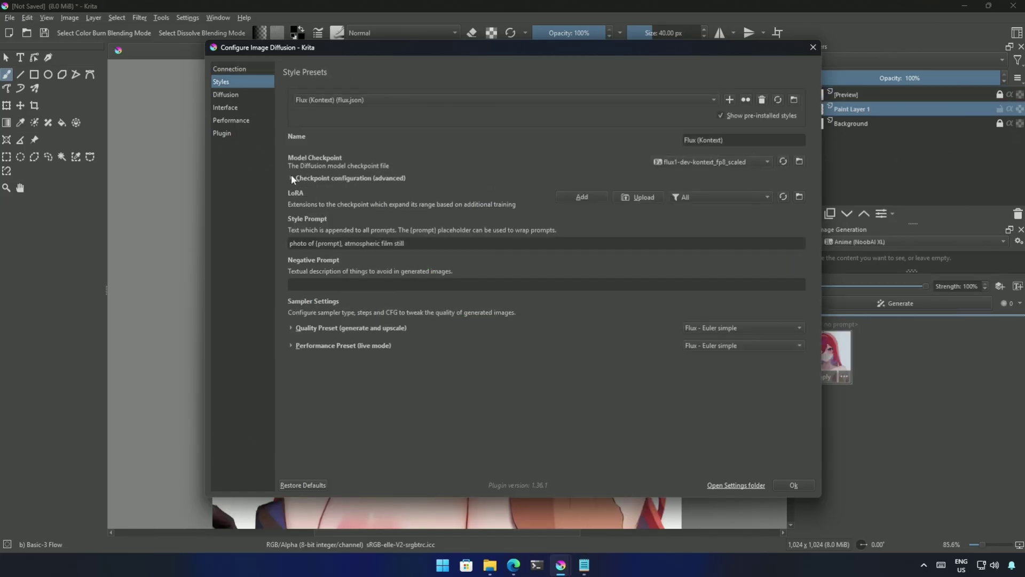
{"action": "left_click", "coordinate": [291, 177]}
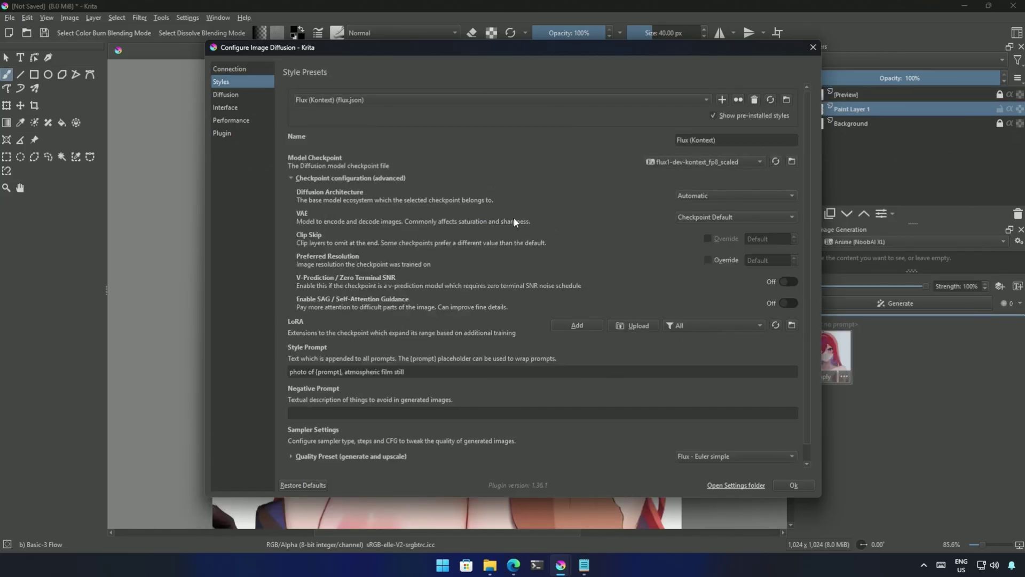
{"action": "left_click", "coordinate": [713, 218]}
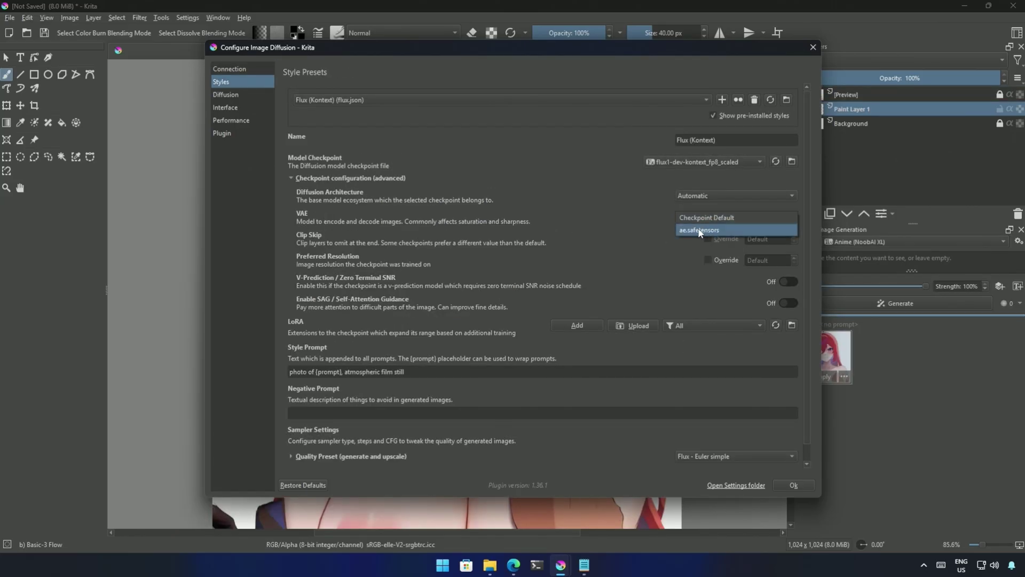
{"action": "left_click", "coordinate": [696, 231]}
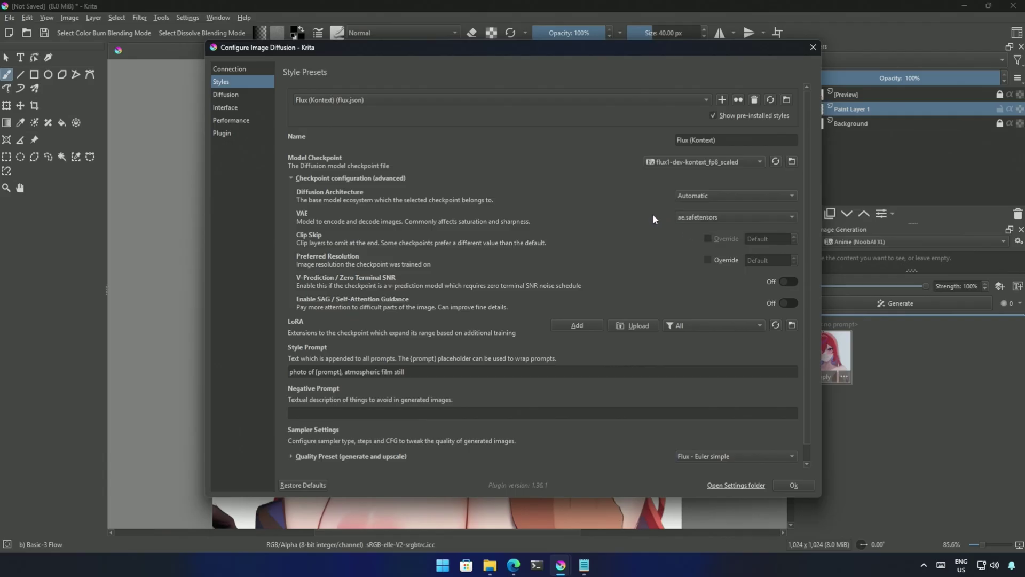
{"action": "left_click", "coordinate": [691, 195]}
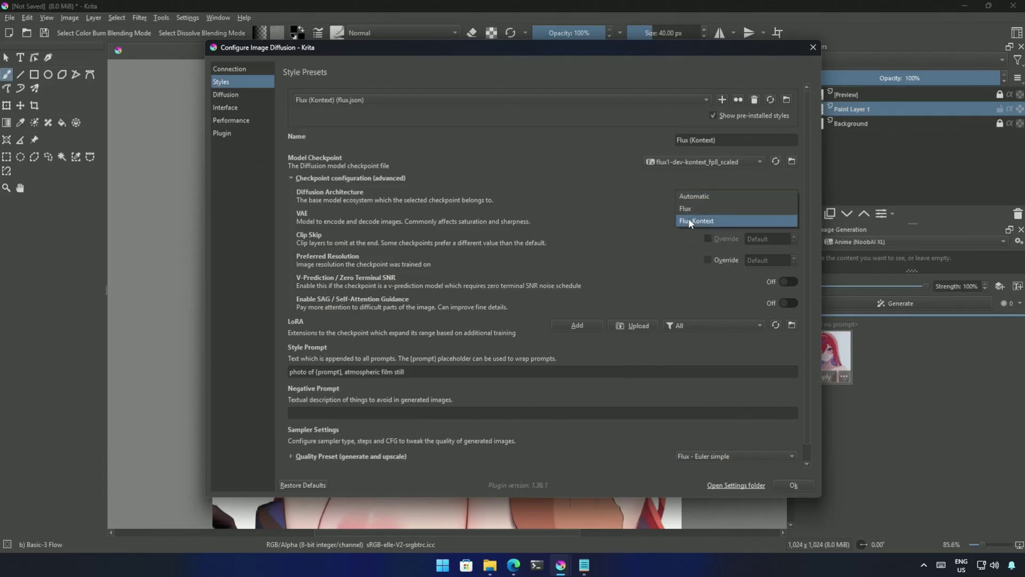
{"action": "left_click", "coordinate": [690, 222]}
Clear the Style Prompt text, review the Quality Preset sampler settings, and save with Ok
{"action": "scroll", "coordinate": [554, 239], "scroll_direction": "down", "scroll_amount": 1}
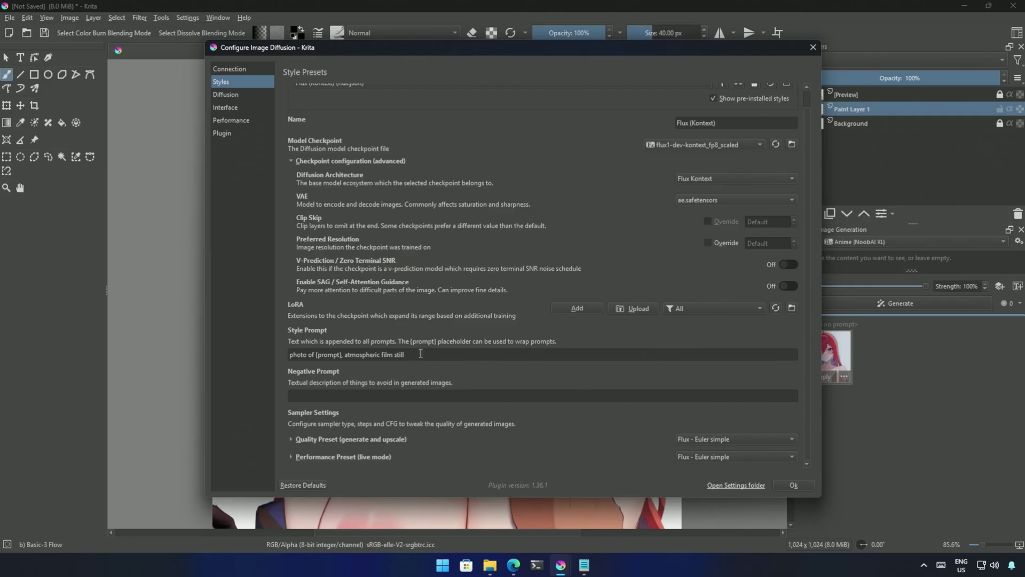
{"action": "left_click", "coordinate": [420, 353]}
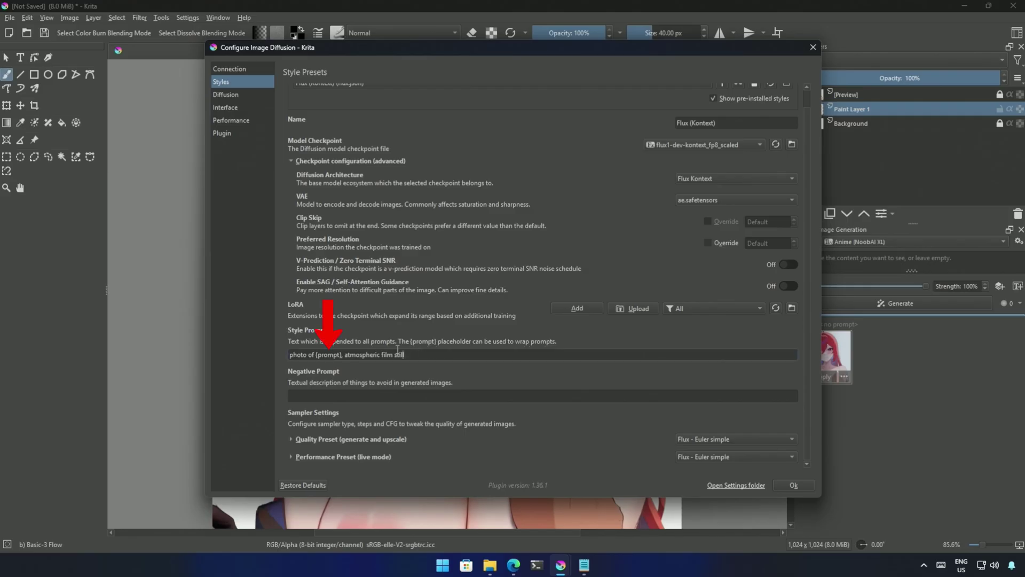
{"action": "key", "text": "ctrl+a"}
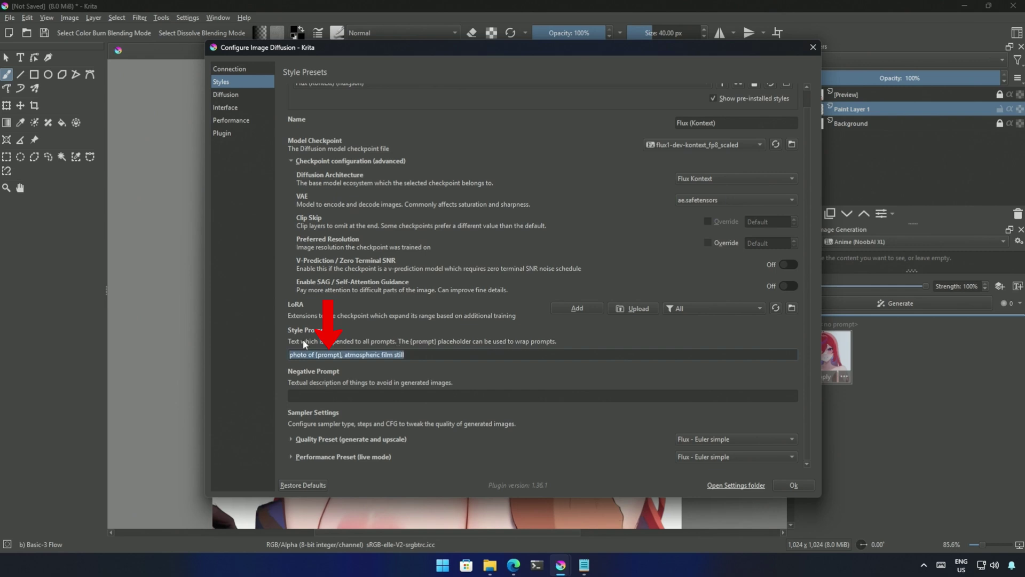
{"action": "key", "text": "BackSpace"}
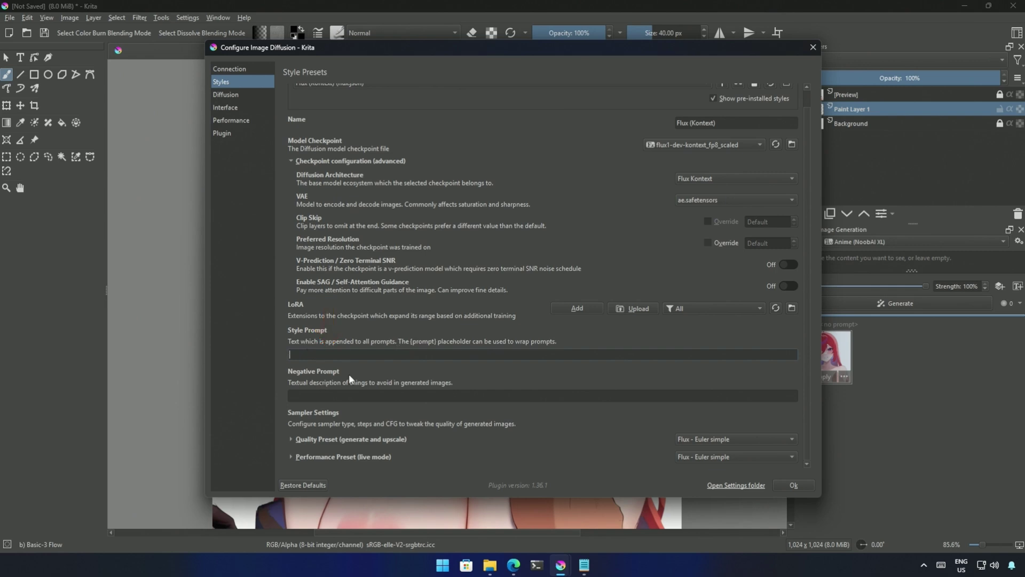
{"action": "left_click", "coordinate": [291, 439]}
{"action": "scroll", "coordinate": [348, 398], "scroll_direction": "down", "scroll_amount": 2}
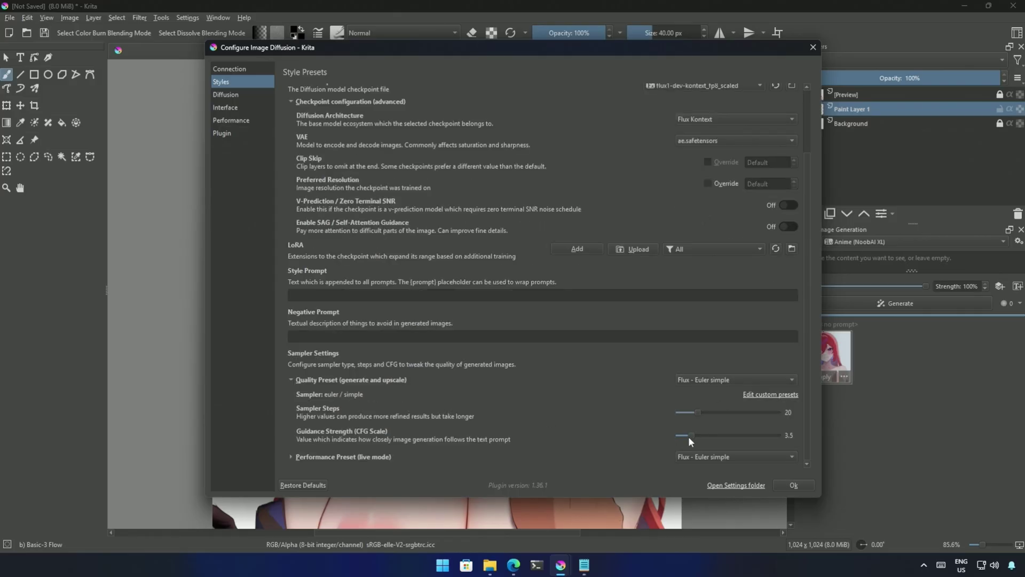
{"action": "left_click", "coordinate": [792, 485]}
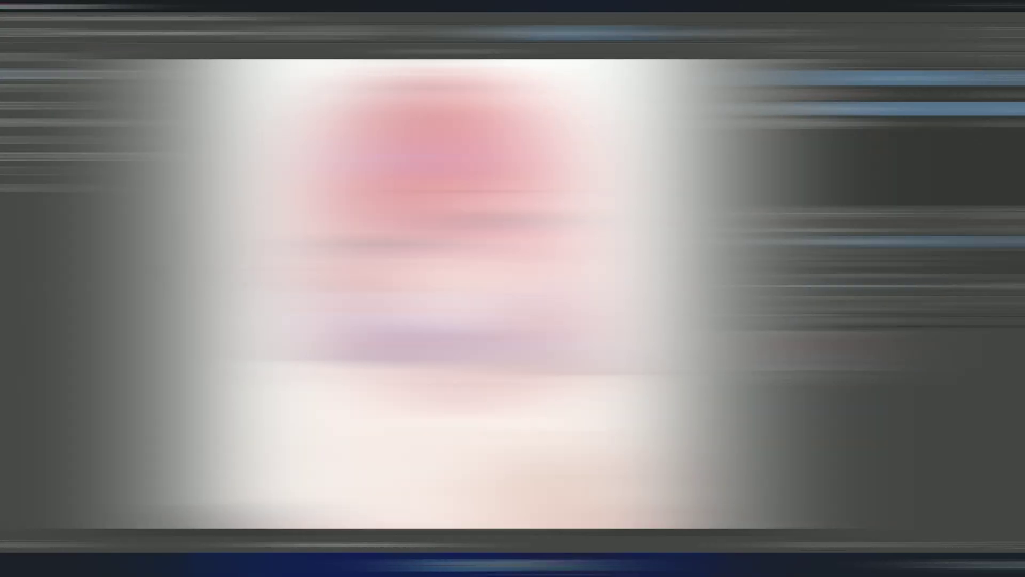
Generate a messy watercolour beagle portrait using the Flux (Q8-GGUF) style
{"action": "left_click", "coordinate": [901, 242]}
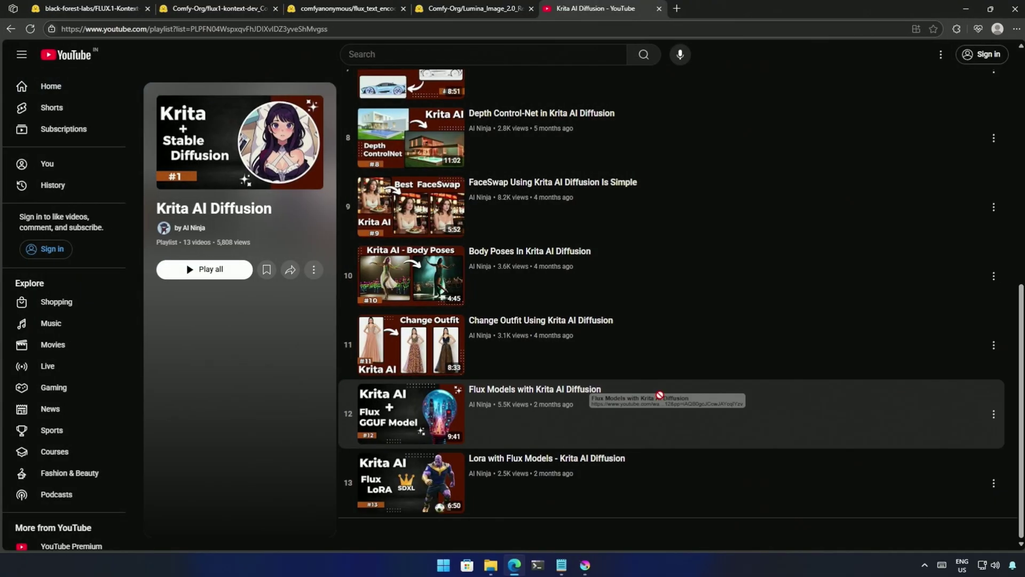
{"action": "left_click_drag", "start_coordinate": [668, 387], "coordinate": [420, 407]}
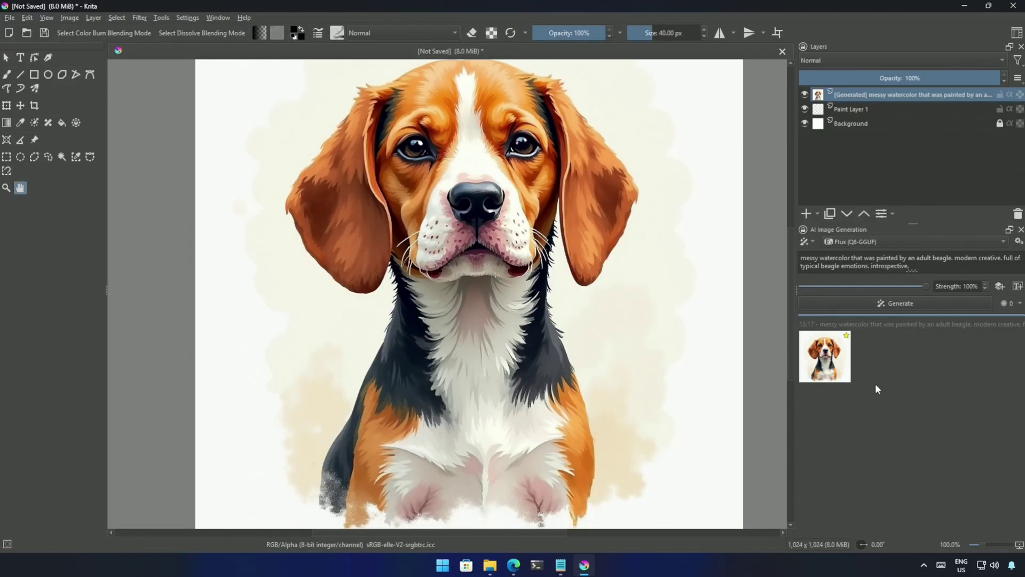
Keep the Flux (Q8-GGUF) style and apply the generated watercolour beagle to the document
{"action": "left_click", "coordinate": [889, 242]}
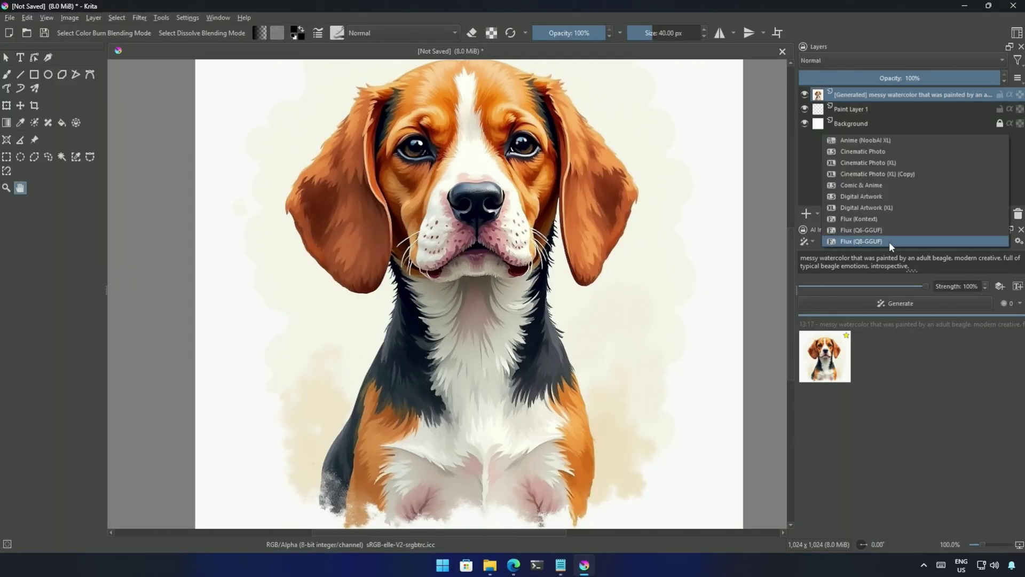
{"action": "left_click", "coordinate": [872, 419]}
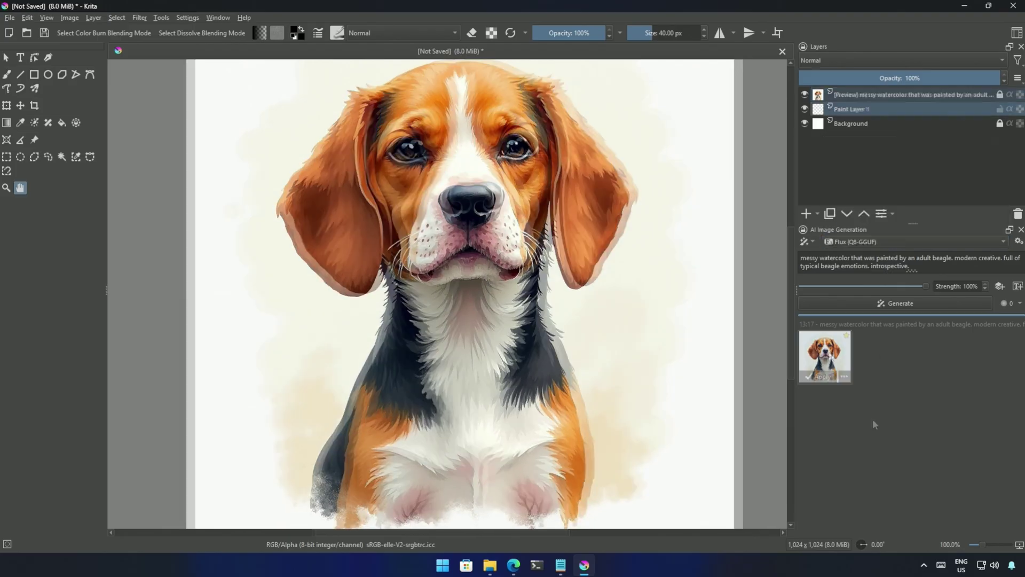
{"action": "left_click", "coordinate": [824, 359]}
{"action": "left_click", "coordinate": [819, 376]}
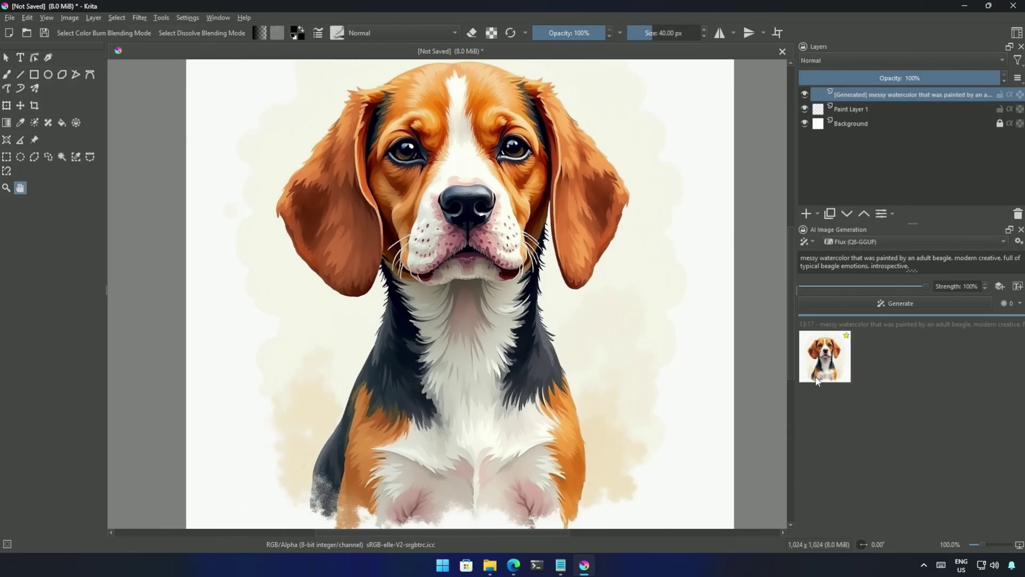
Switch to Flux (Kontext) and run the edit 'make it a claymation style image'
{"action": "left_click", "coordinate": [888, 242]}
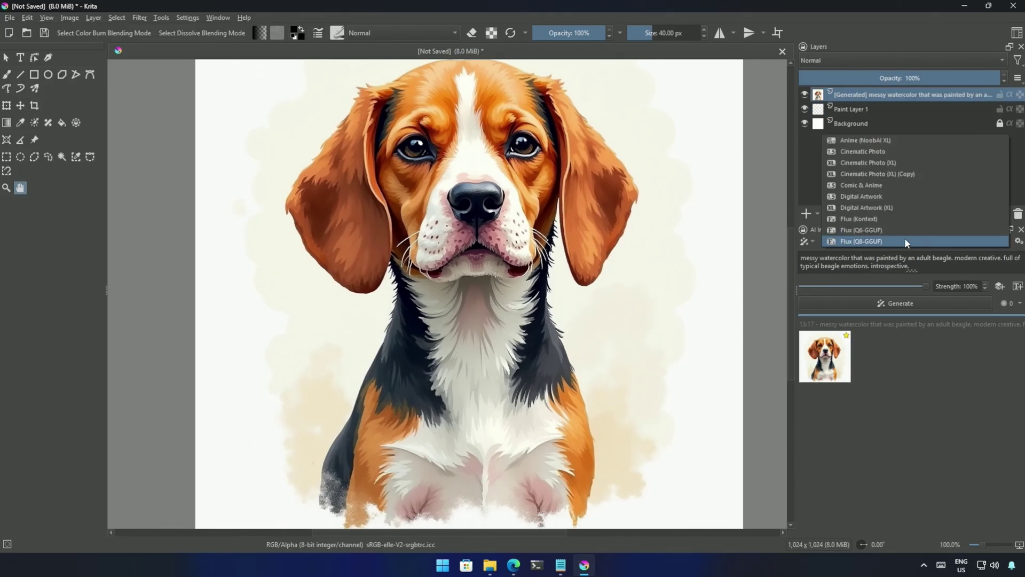
{"action": "left_click", "coordinate": [861, 219]}
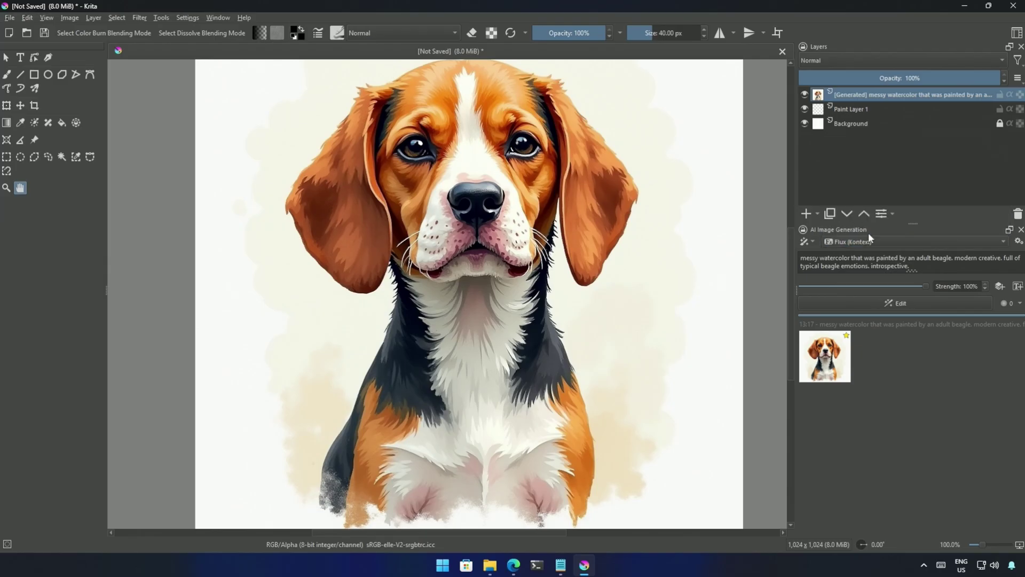
{"action": "triple_click", "coordinate": [887, 266]}
{"action": "type", "text": "make it a claymation style"}
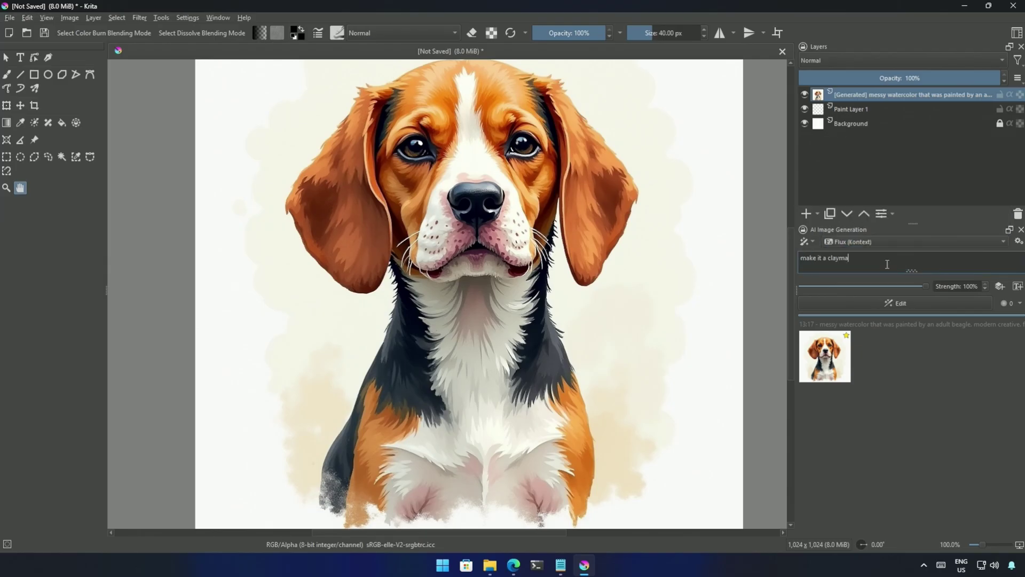
{"action": "type", "text": " image"}
{"action": "left_click", "coordinate": [893, 302]}
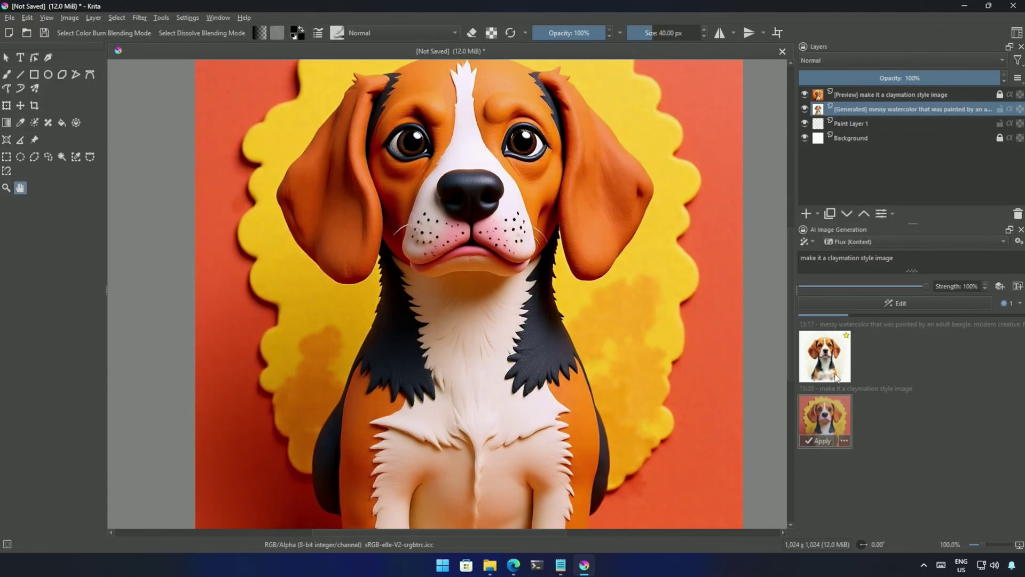
Browse the claymation results and preview the yellow-halo variant on canvas
{"action": "scroll", "coordinate": [473, 267], "scroll_direction": "down", "scroll_amount": 1}
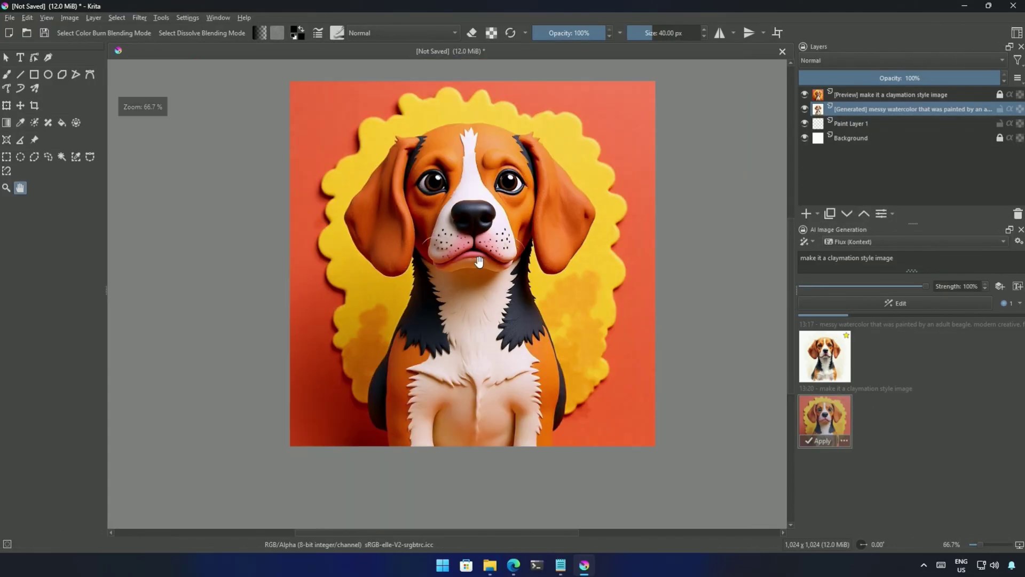
{"action": "left_click_drag", "start_coordinate": [514, 262], "coordinate": [506, 290]}
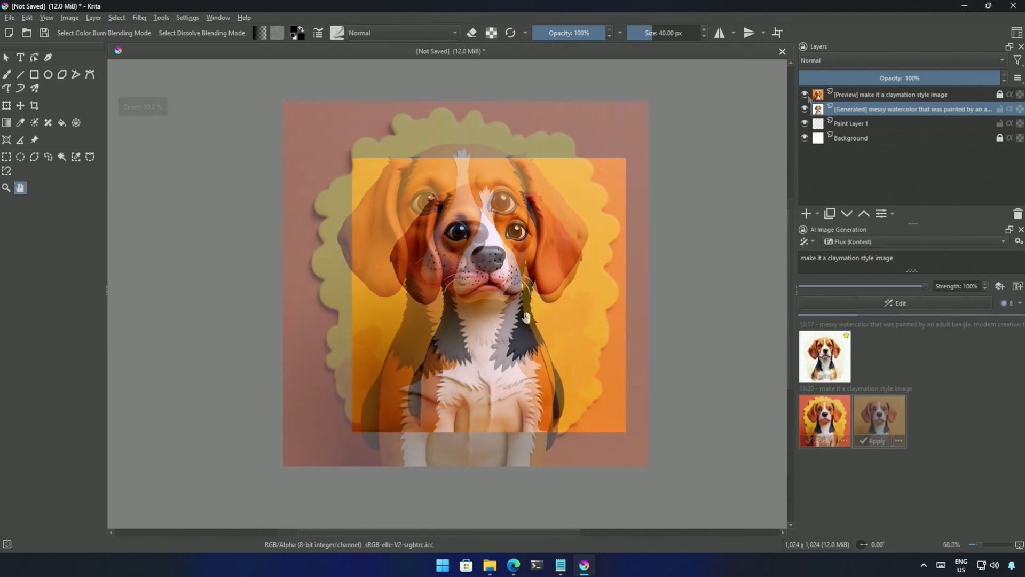
{"action": "scroll", "coordinate": [526, 318], "scroll_direction": "up", "scroll_amount": 2}
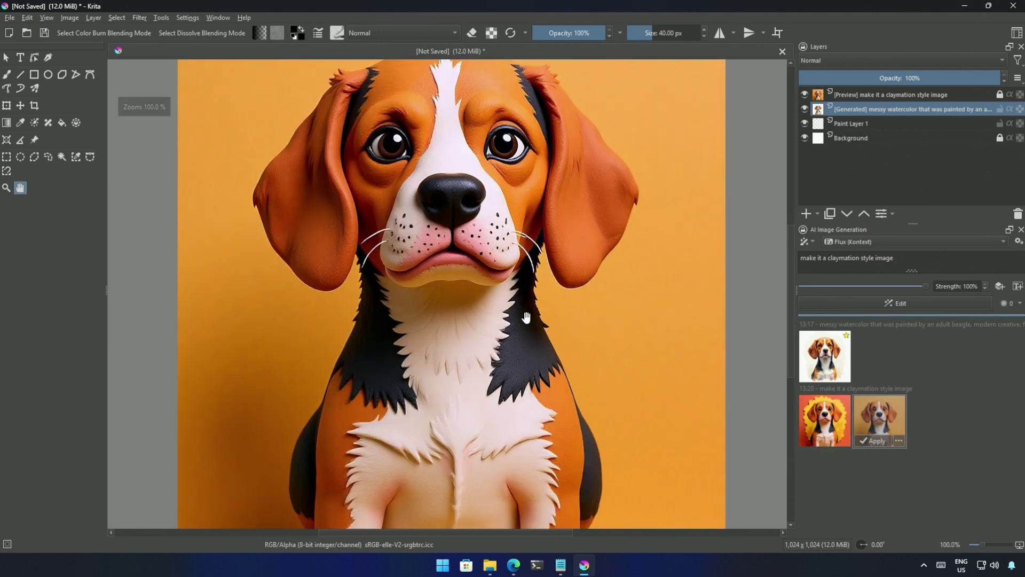
{"action": "scroll", "coordinate": [526, 317], "scroll_direction": "down", "scroll_amount": 1}
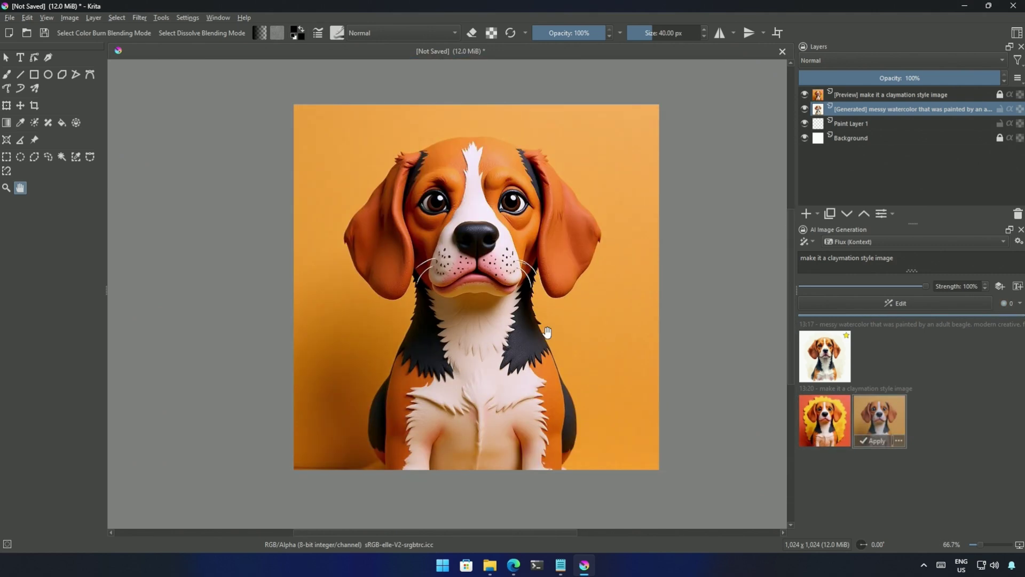
{"action": "left_click", "coordinate": [827, 425]}
Edit with 'create a ultra realistic image with a street in background' and preview it
{"action": "left_click", "coordinate": [889, 419]}
{"action": "triple_click", "coordinate": [884, 267]}
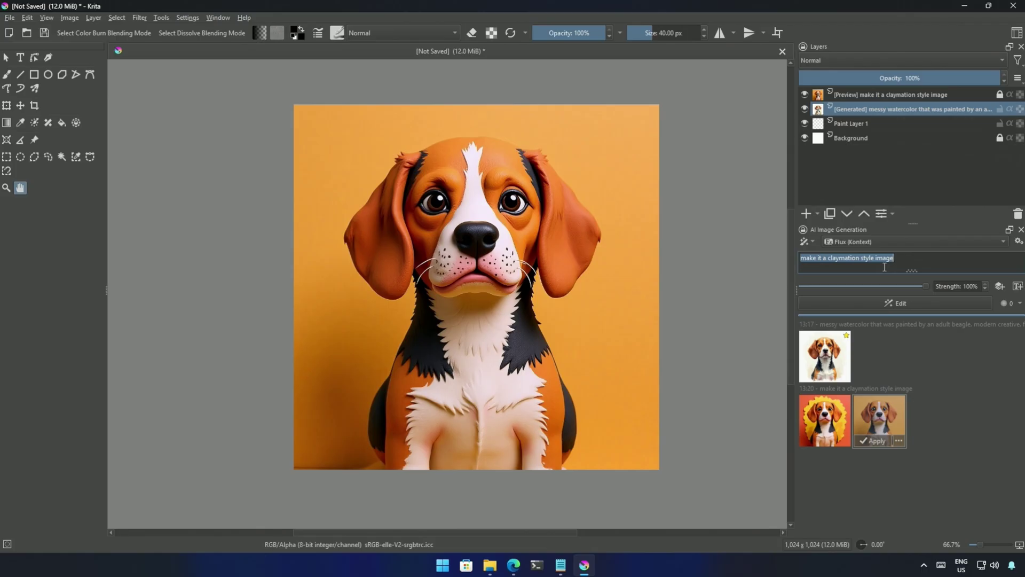
{"action": "type", "text": "create a ultra realistic image with a street in"}
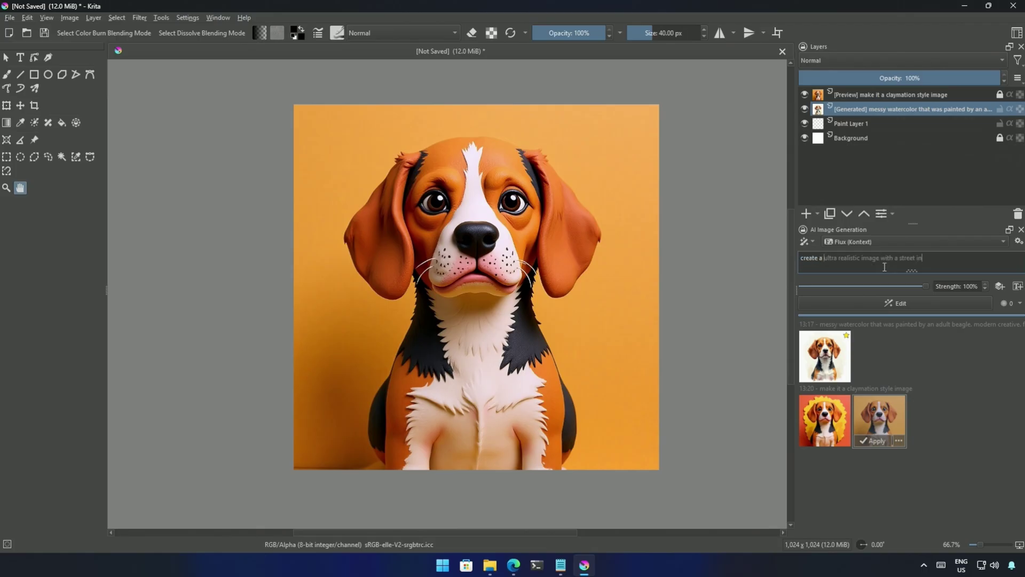
{"action": "type", "text": " background"}
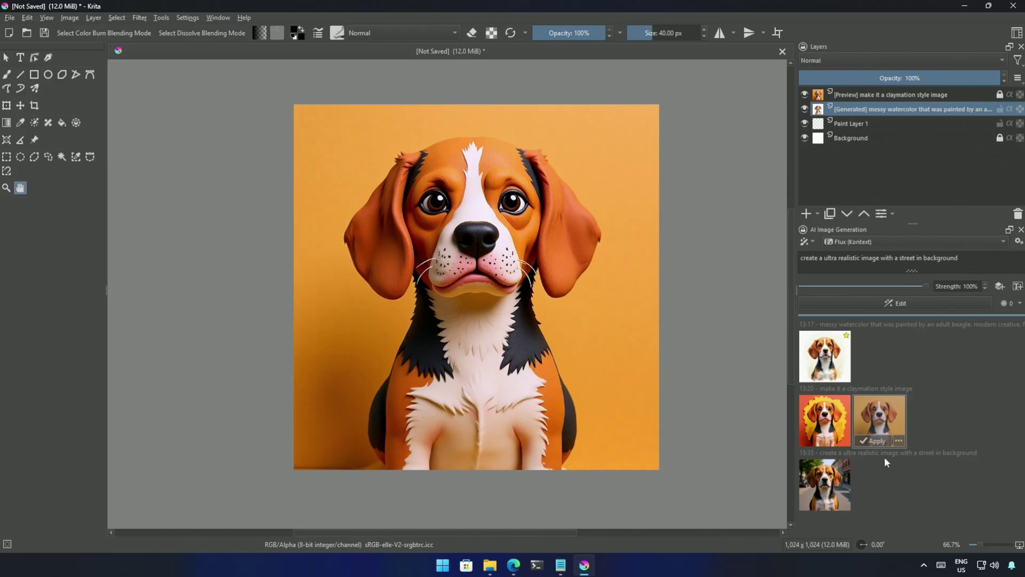
{"action": "left_click", "coordinate": [824, 481]}
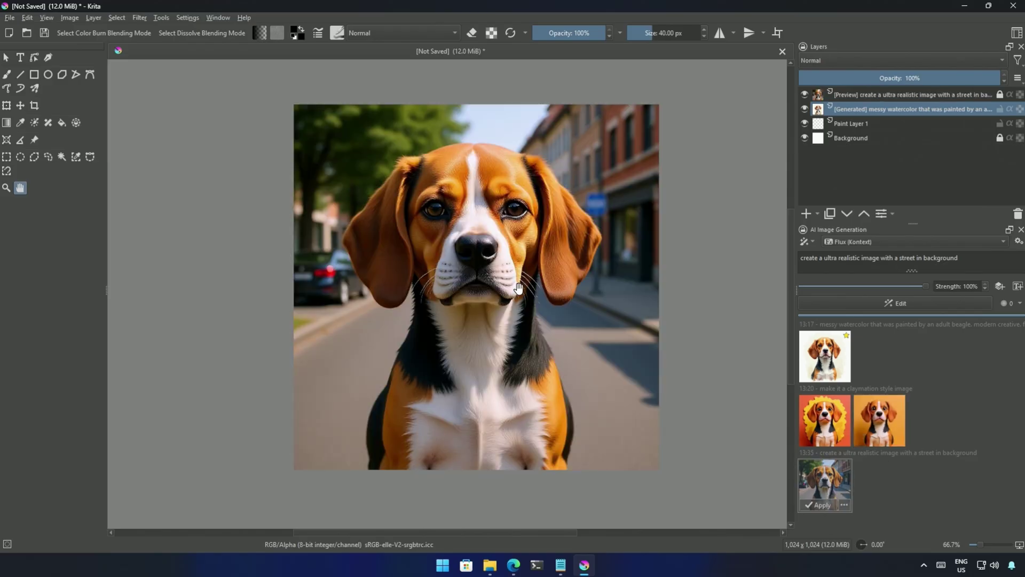
Preview the street variants: full-body beagle, dog walking toward food, dog standing
{"action": "scroll", "coordinate": [527, 272], "scroll_direction": "down", "scroll_amount": 2}
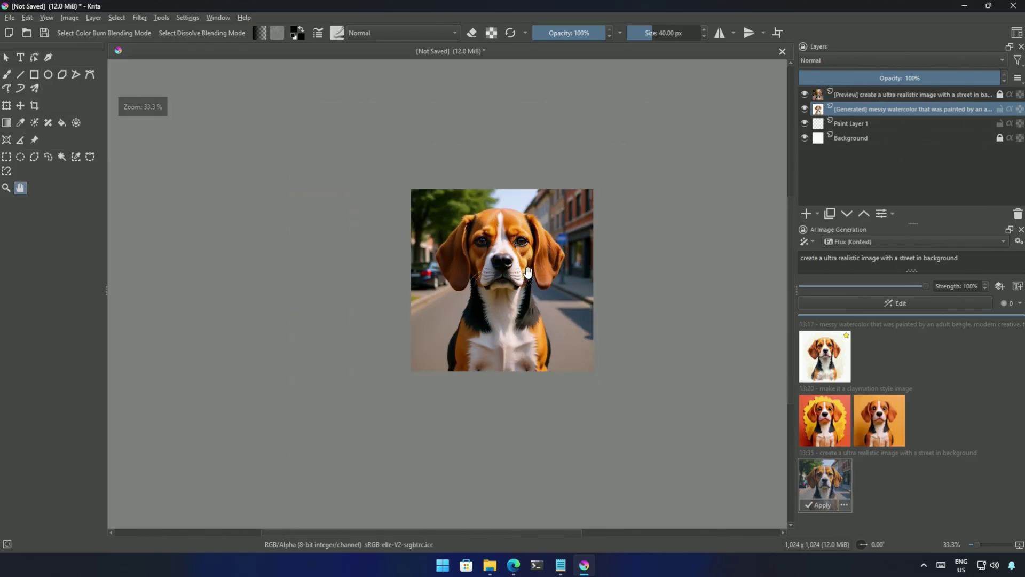
{"action": "scroll", "coordinate": [527, 273], "scroll_direction": "up", "scroll_amount": 2}
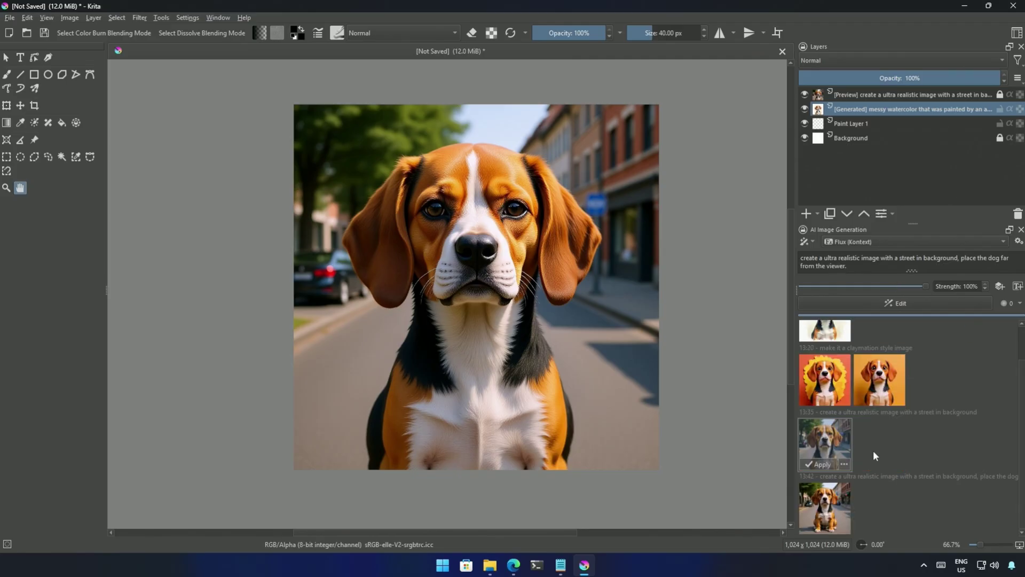
{"action": "left_click", "coordinate": [829, 499]}
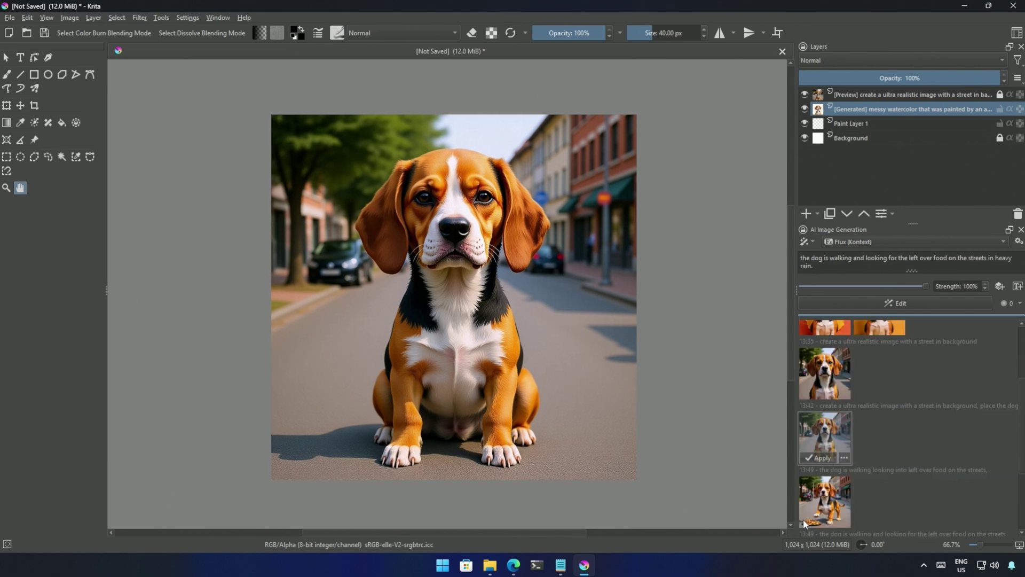
{"action": "left_click", "coordinate": [821, 509]}
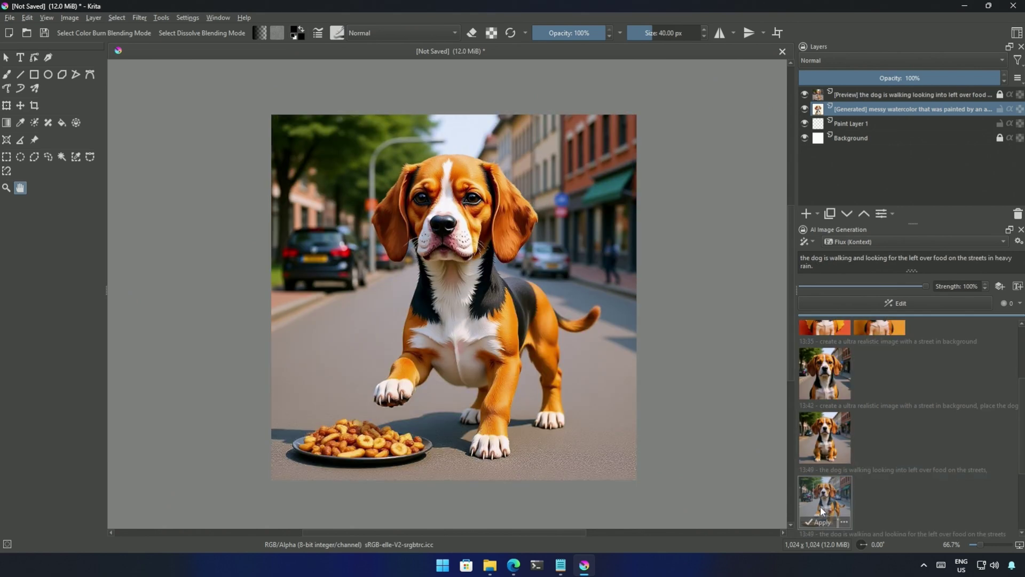
{"action": "scroll", "coordinate": [934, 450], "scroll_direction": "down", "scroll_amount": 2}
{"action": "left_click", "coordinate": [831, 506]}
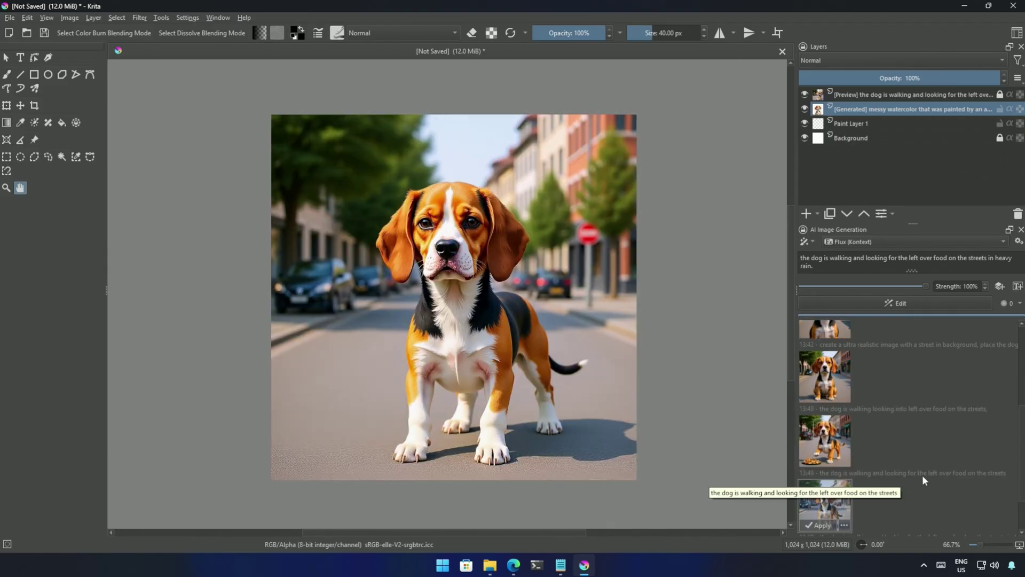
Preview the 14:07 street dog result and the second snowy street result
{"action": "scroll", "coordinate": [941, 472], "scroll_direction": "down", "scroll_amount": 3}
{"action": "left_click", "coordinate": [850, 505]}
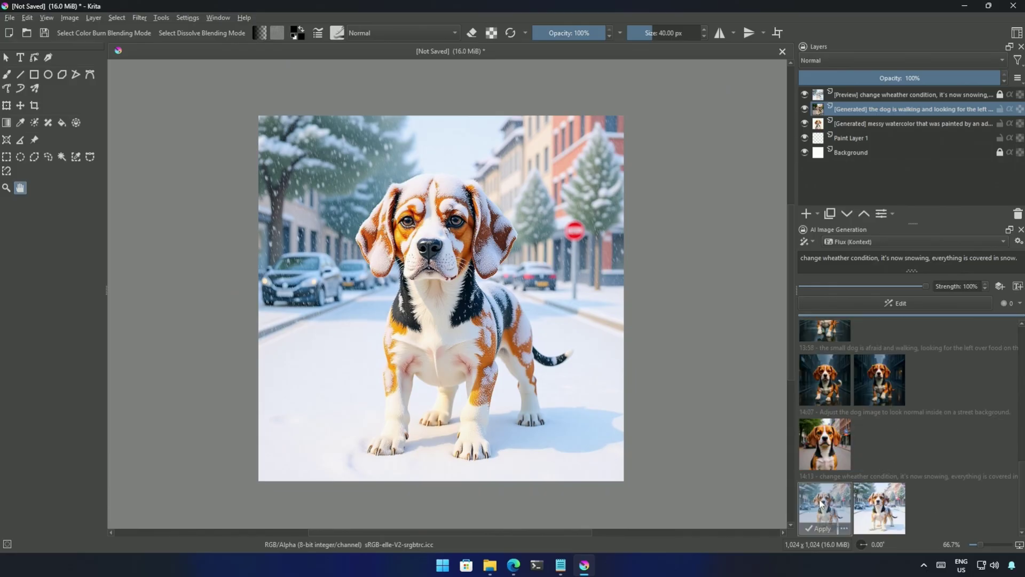
{"action": "left_click", "coordinate": [868, 510]}
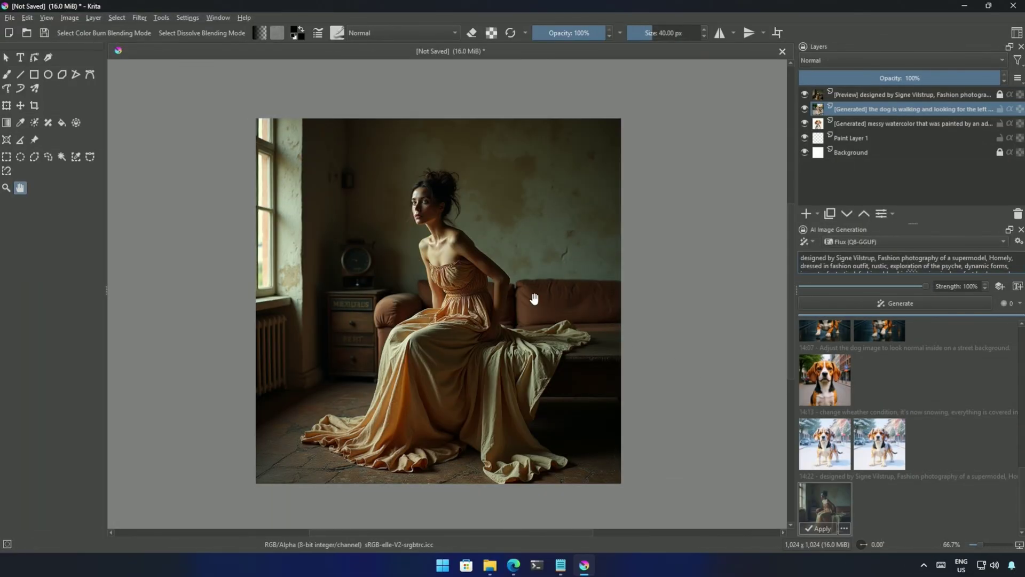
Pan the canvas to frame the seated woman and her hair
{"action": "scroll", "coordinate": [526, 293], "scroll_direction": "up", "scroll_amount": 6}
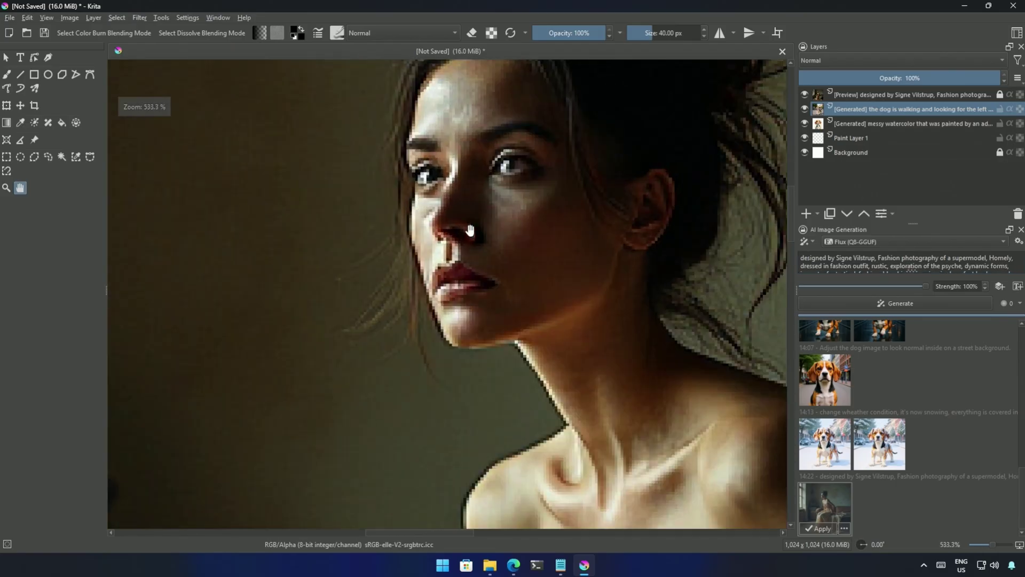
{"action": "left_click_drag", "start_coordinate": [531, 289], "coordinate": [499, 390]}
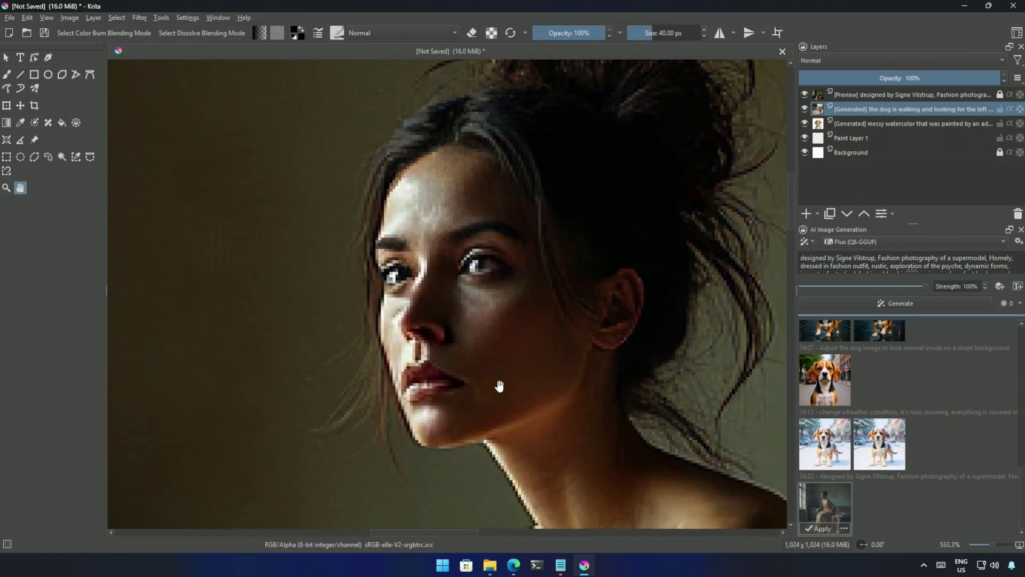
{"action": "scroll", "coordinate": [499, 386], "scroll_direction": "down", "scroll_amount": 5}
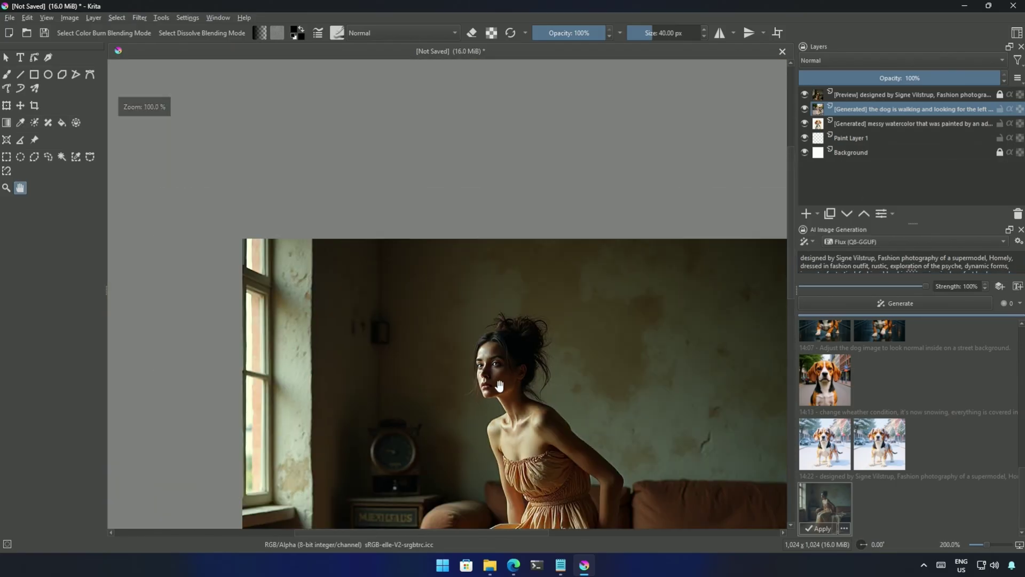
{"action": "left_click_drag", "start_coordinate": [526, 360], "coordinate": [560, 251]}
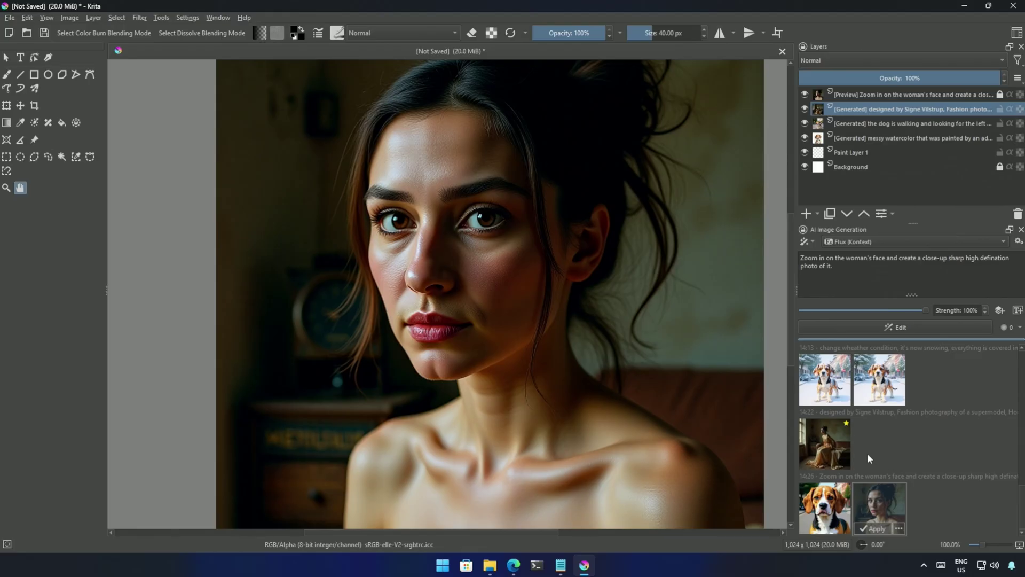
Preview the 14:40 left-looking close-up portrait and hide the Preview layer to compare
{"action": "left_click_drag", "start_coordinate": [614, 383], "coordinate": [578, 350]}
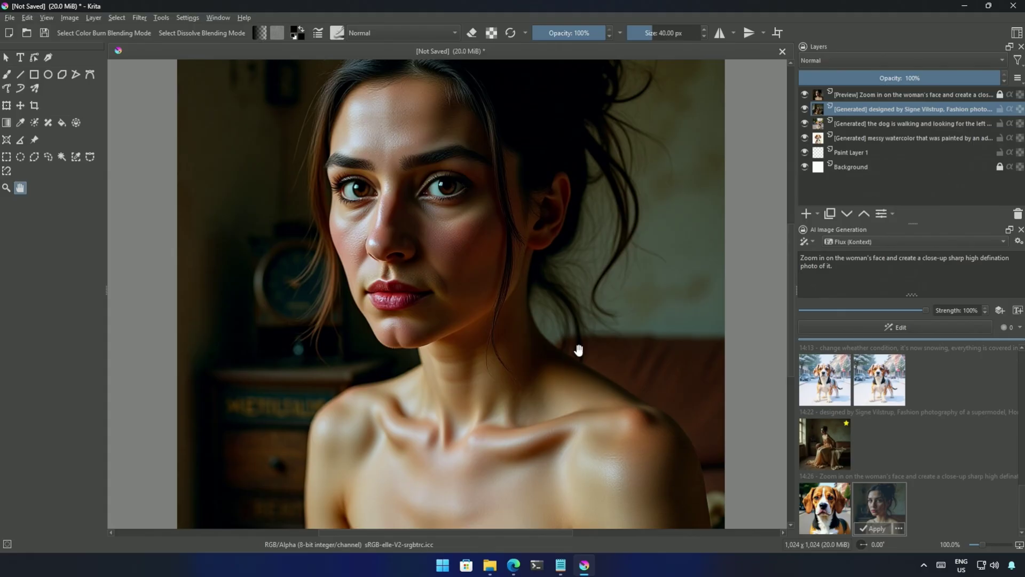
{"action": "scroll", "coordinate": [578, 350], "scroll_direction": "down", "scroll_amount": 1}
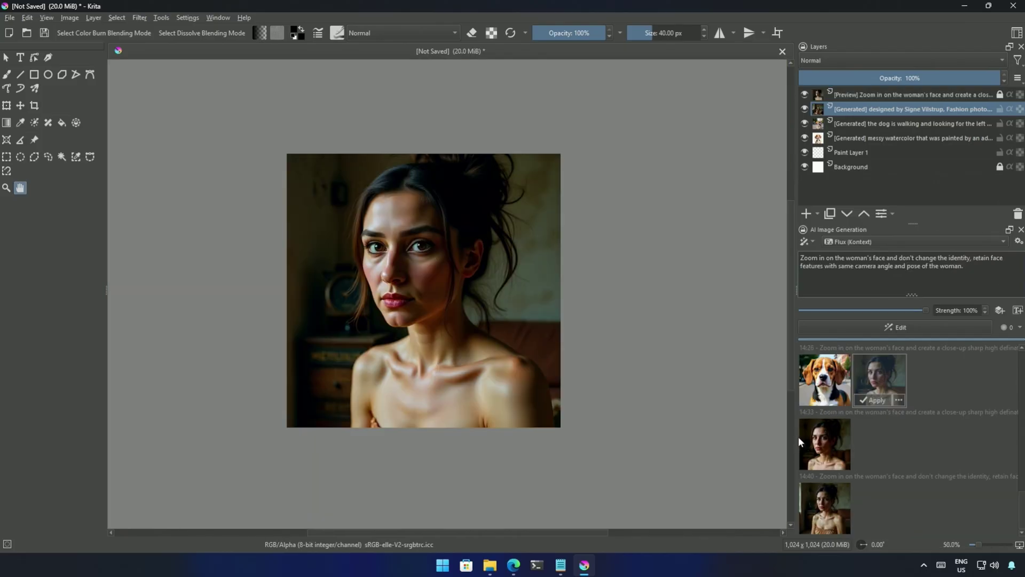
{"action": "left_click", "coordinate": [824, 508]}
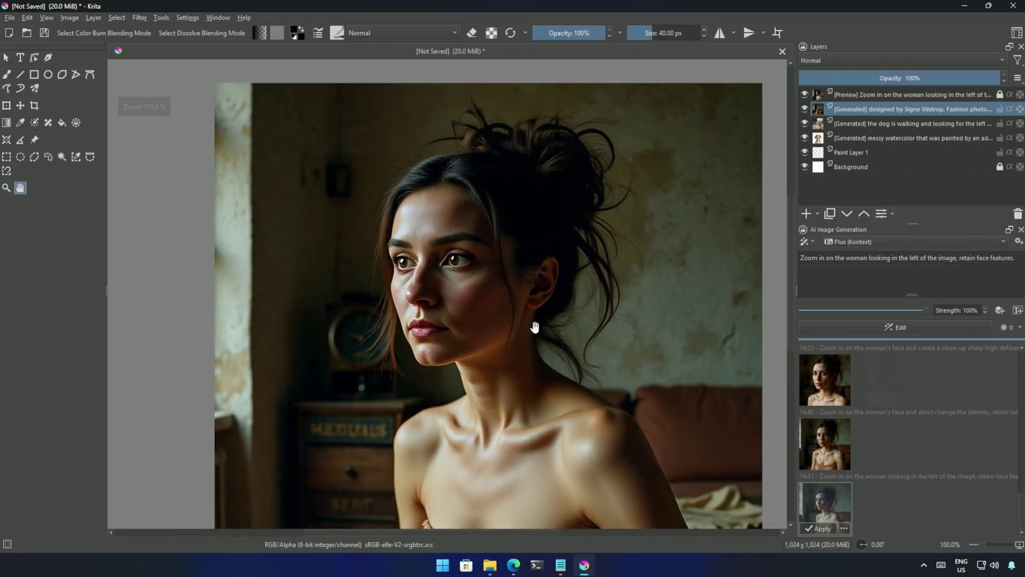
{"action": "scroll", "coordinate": [535, 323], "scroll_direction": "down", "scroll_amount": 2}
{"action": "left_click_drag", "start_coordinate": [552, 361], "coordinate": [537, 356]}
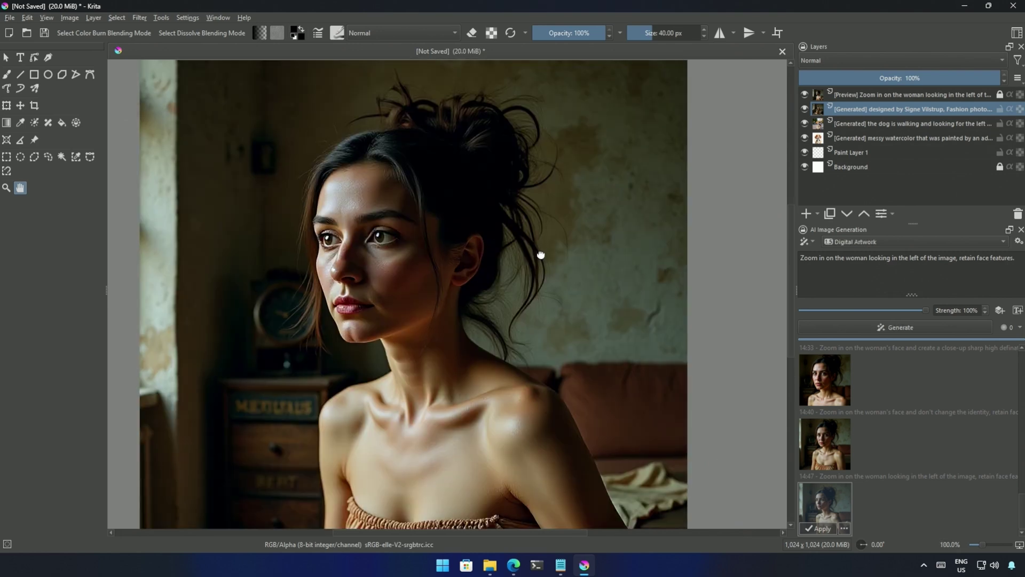
{"action": "left_click", "coordinate": [805, 95]}
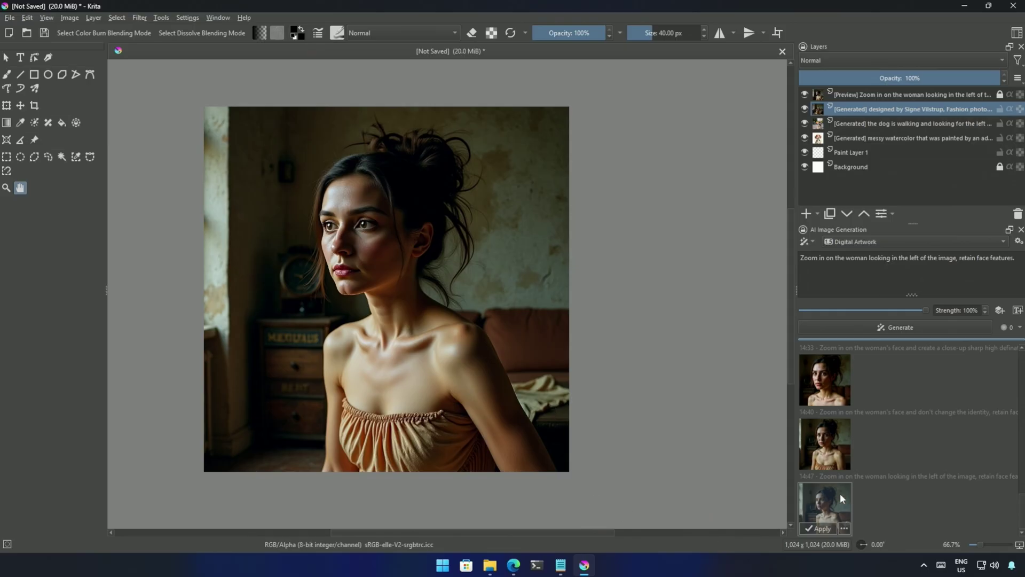
Apply the left-looking portrait result to the document
{"action": "left_click", "coordinate": [818, 528]}
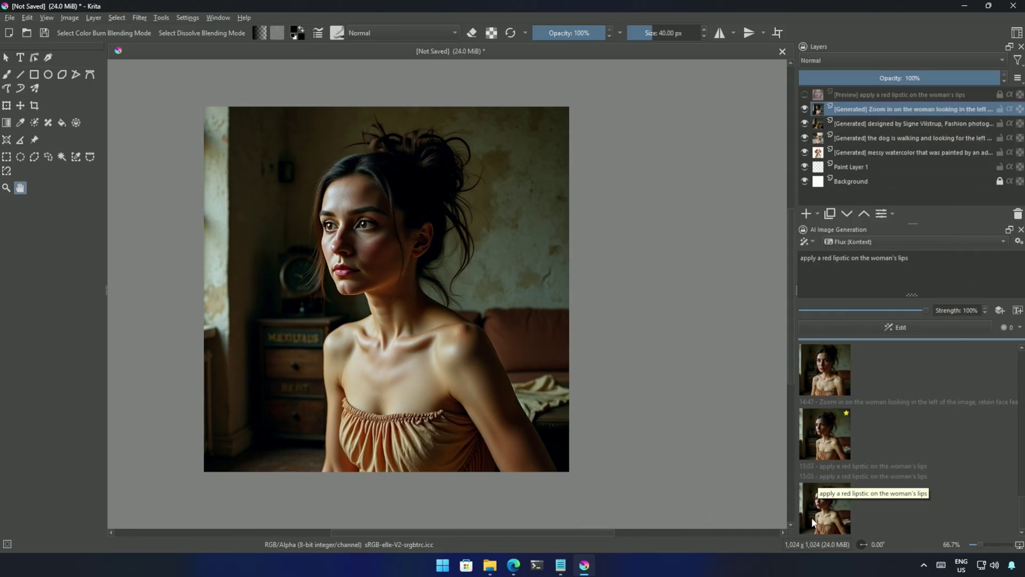
{"action": "left_click", "coordinate": [812, 517]}
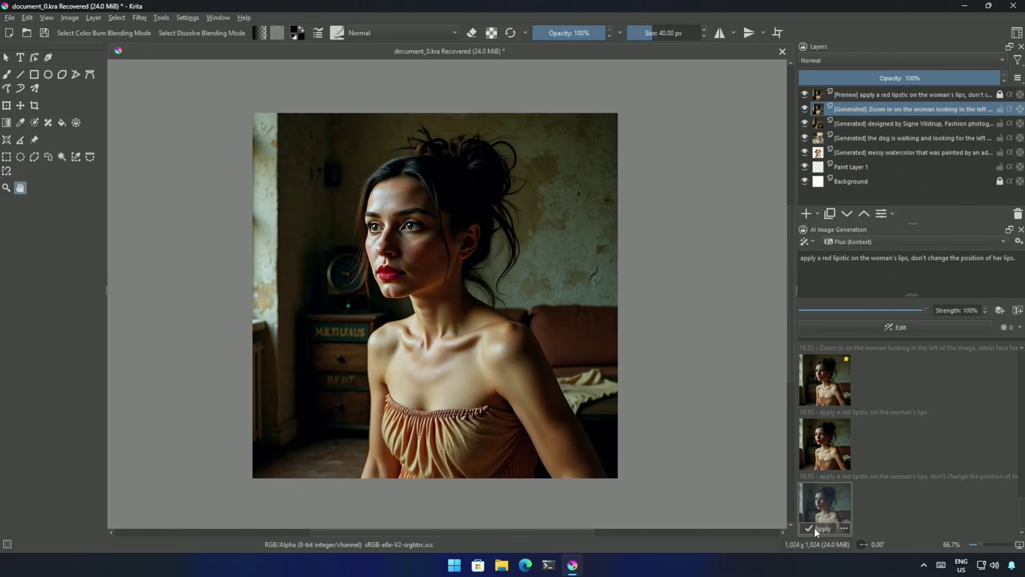
{"action": "scroll", "coordinate": [488, 337], "scroll_direction": "up", "scroll_amount": 4}
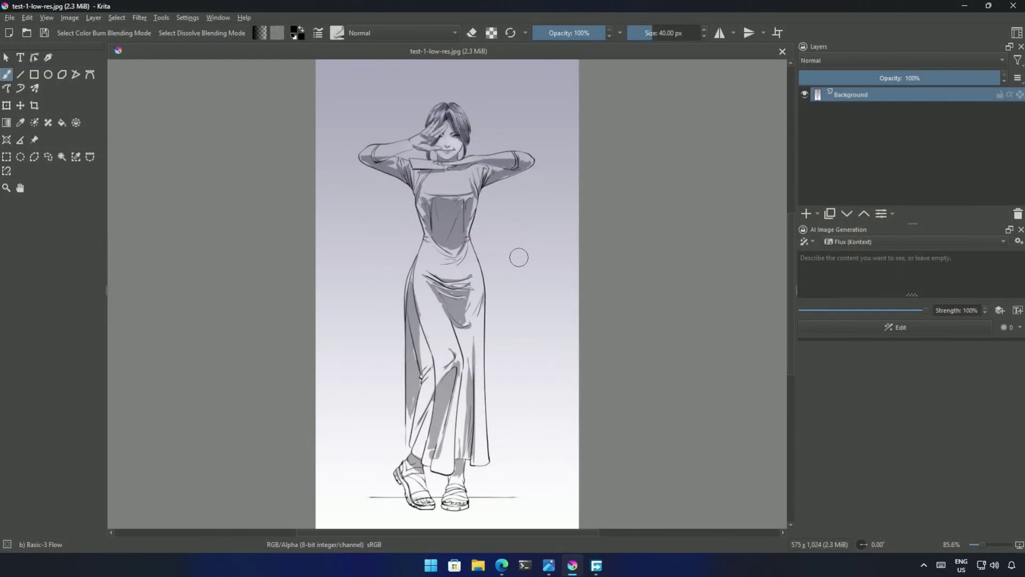
Paste 'Transformed to oil painting' as the sketch prompt, run it, and preview the second result
{"action": "left_click", "coordinate": [870, 284]}
{"action": "type", "text": "Transformed to oil painting"}
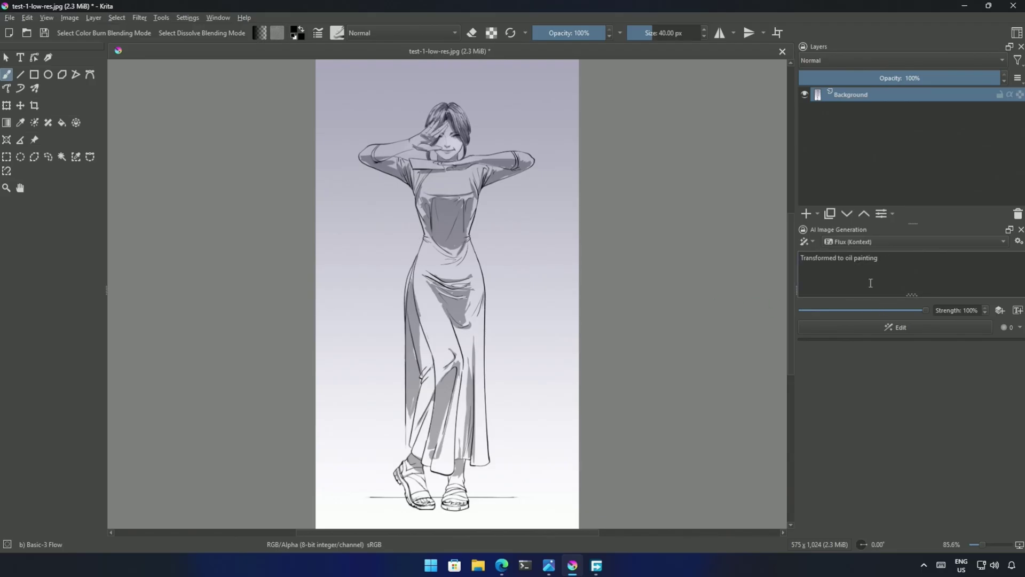
{"action": "left_click", "coordinate": [888, 328]}
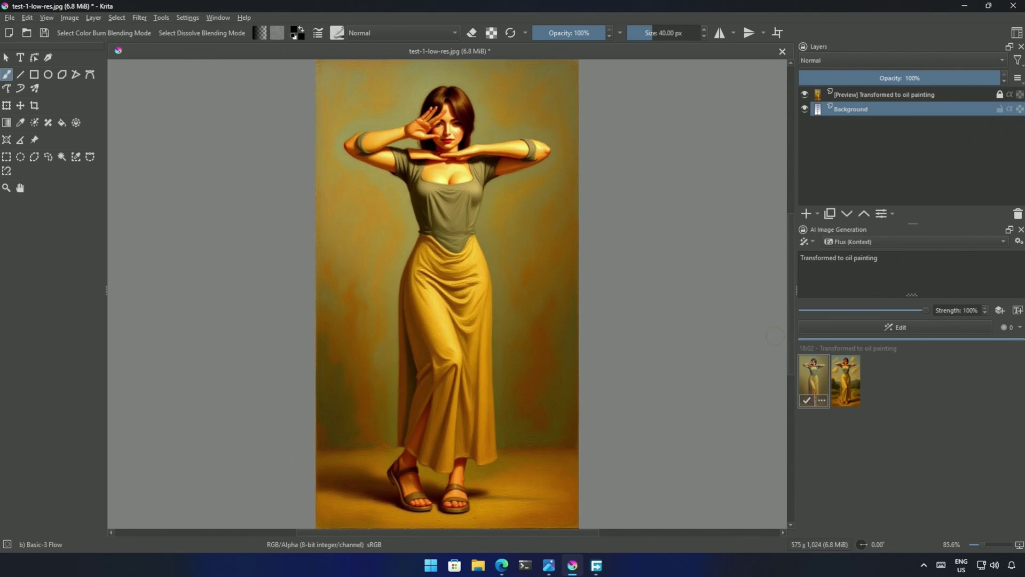
{"action": "left_click", "coordinate": [838, 376]}
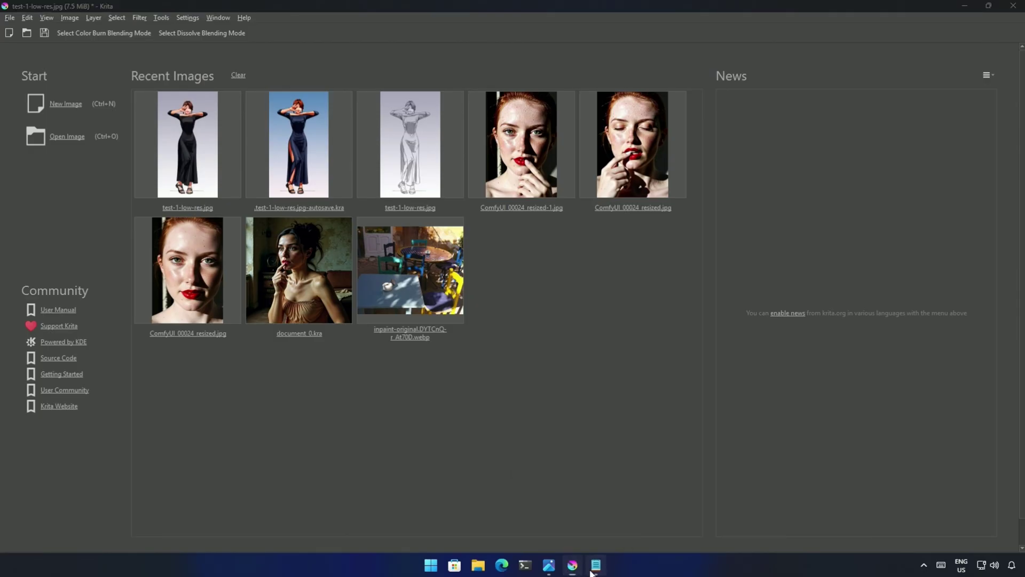
{"action": "left_click", "coordinate": [596, 565]}
Open the FLUX.1 Kontext GGUF files page from the notes link
{"action": "left_click_drag", "start_coordinate": [286, 342], "coordinate": [342, 341]}
{"action": "left_click_drag", "start_coordinate": [629, 341], "coordinate": [342, 341]}
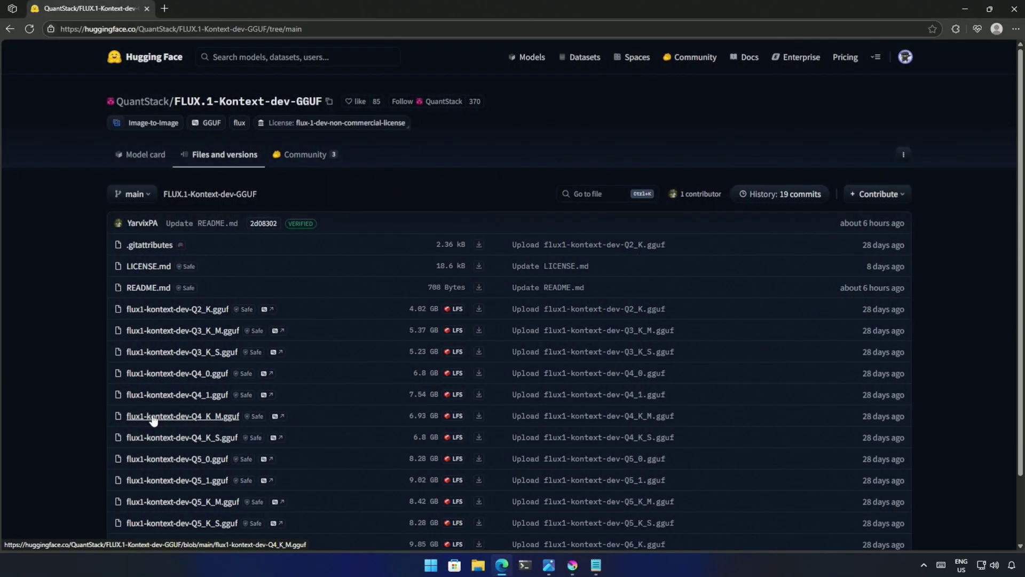
{"action": "scroll", "coordinate": [160, 347], "scroll_direction": "down", "scroll_amount": 1}
Compare the quantized file sizes, from Q2_K at 4.02 GB to Q8_0 at 12.7 GB
{"action": "left_click_drag", "start_coordinate": [85, 251], "coordinate": [438, 514]}
{"action": "left_click", "coordinate": [85, 258]}
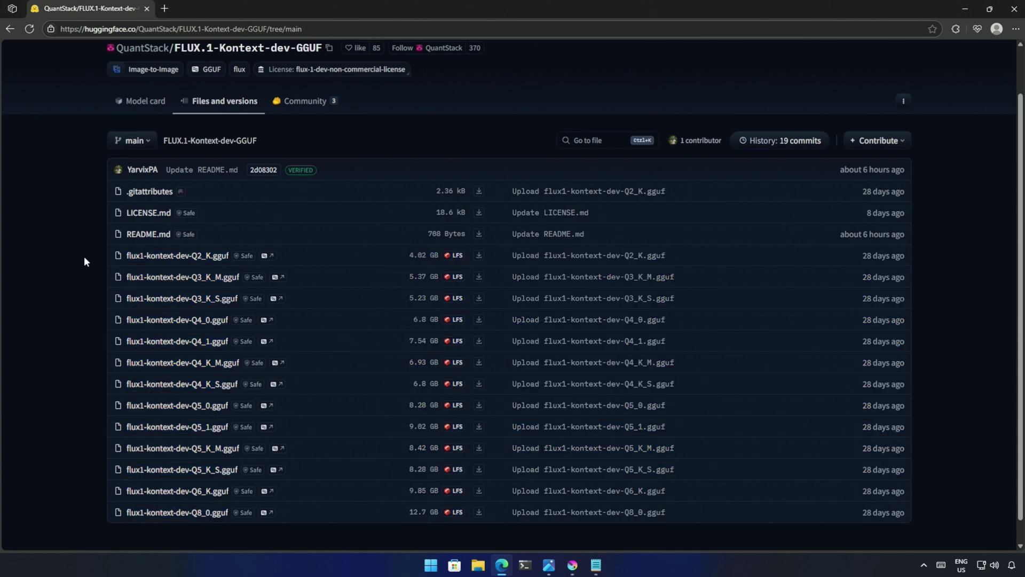
{"action": "left_click_drag", "start_coordinate": [403, 256], "coordinate": [440, 256]}
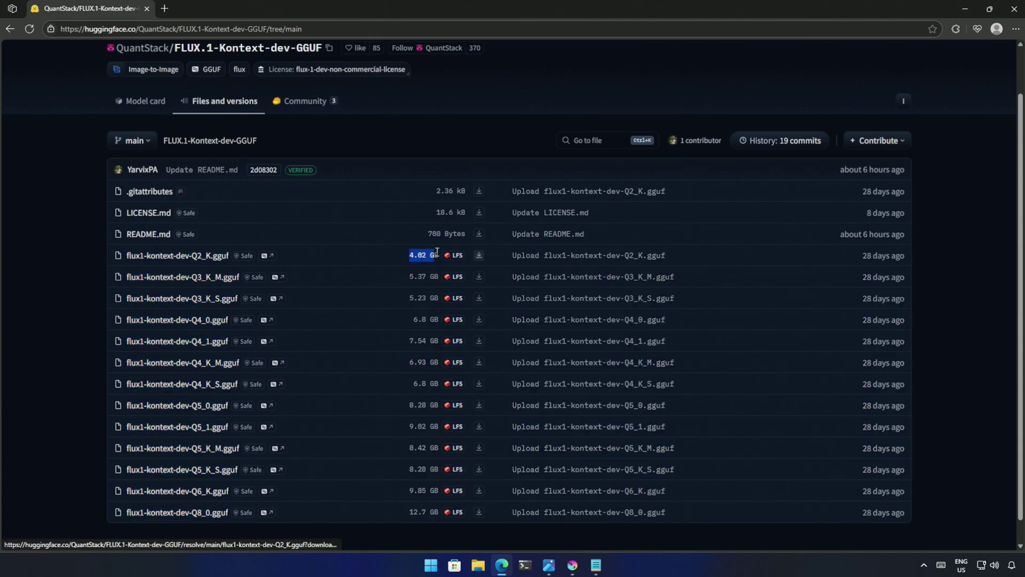
{"action": "left_click_drag", "start_coordinate": [411, 513], "coordinate": [439, 513]}
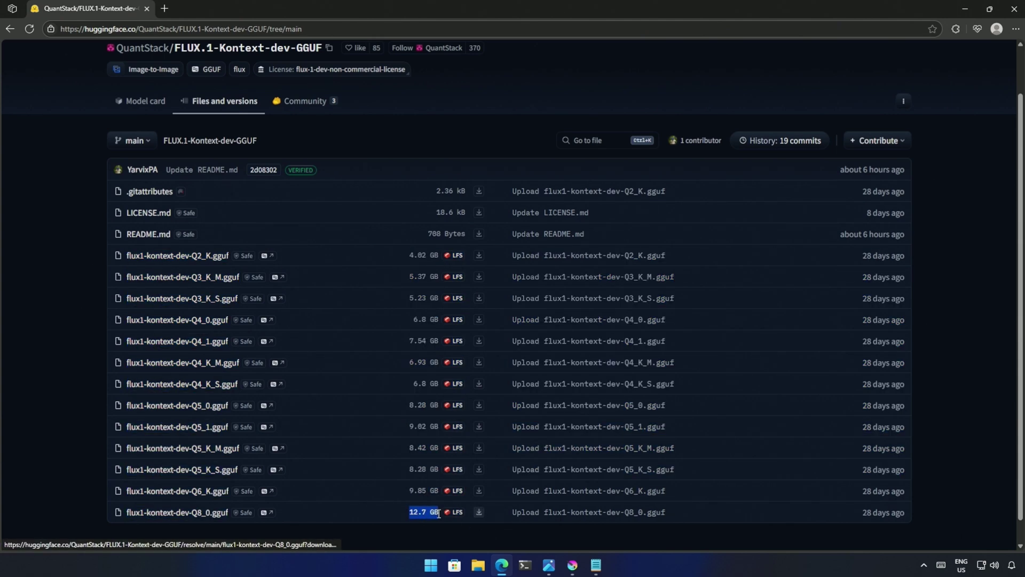
{"action": "left_click", "coordinate": [412, 531]}
{"action": "scroll", "coordinate": [413, 531], "scroll_direction": "down", "scroll_amount": 1}
{"action": "left_click_drag", "start_coordinate": [109, 465], "coordinate": [275, 500]}
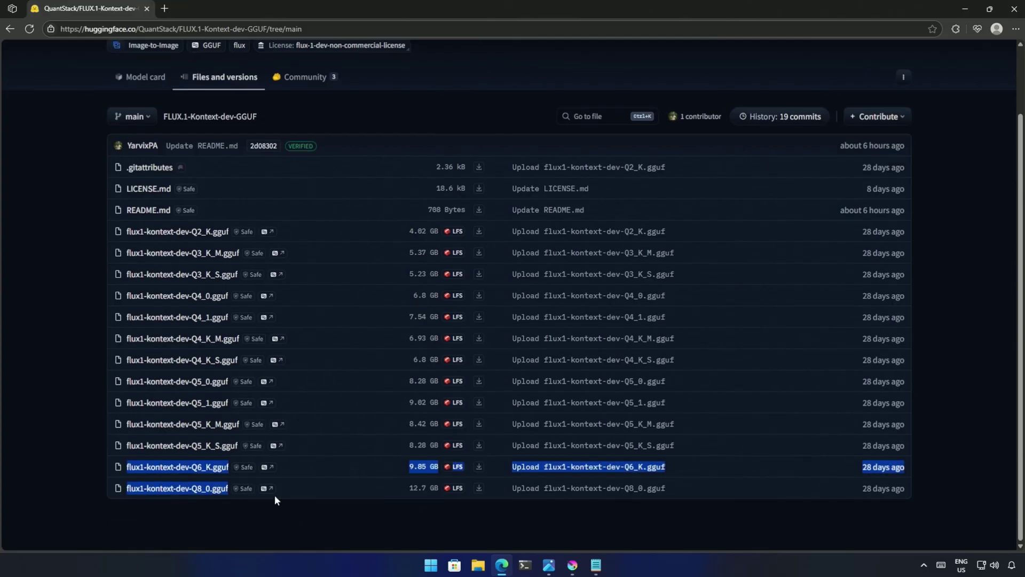
{"action": "left_click_drag", "start_coordinate": [75, 273], "coordinate": [228, 298]}
{"action": "left_click", "coordinate": [280, 502]}
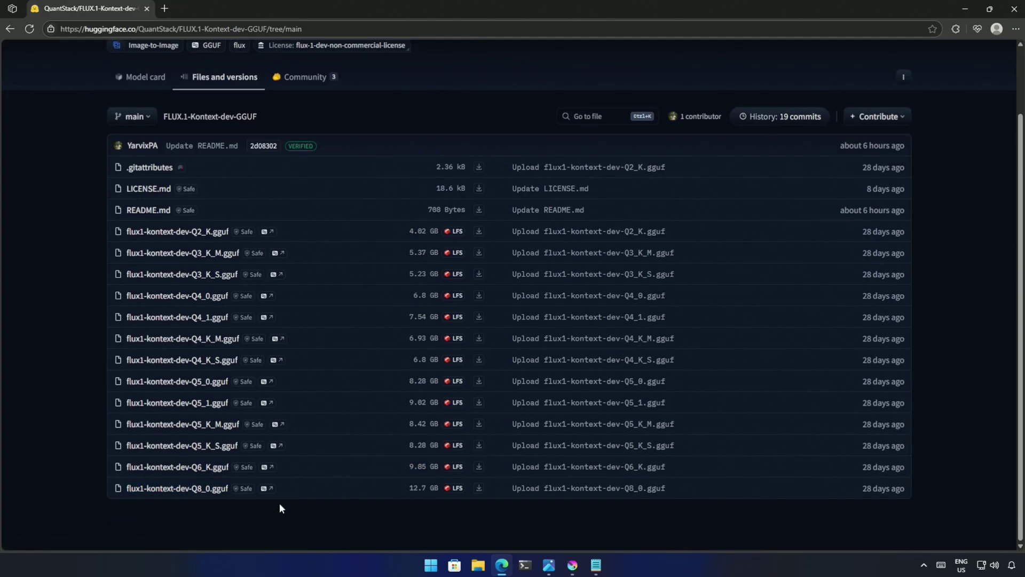
Download the Q8_0 model file into the unet folder
{"action": "left_click", "coordinate": [479, 489]}
{"action": "left_click", "coordinate": [383, 331]}
{"action": "double_click", "coordinate": [382, 332]}
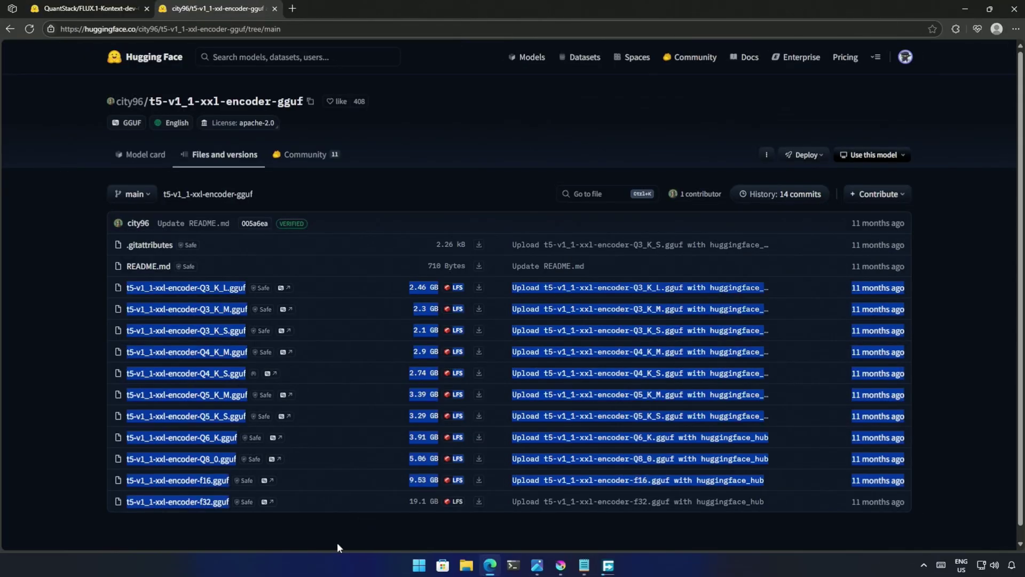
{"action": "left_click", "coordinate": [334, 539]}
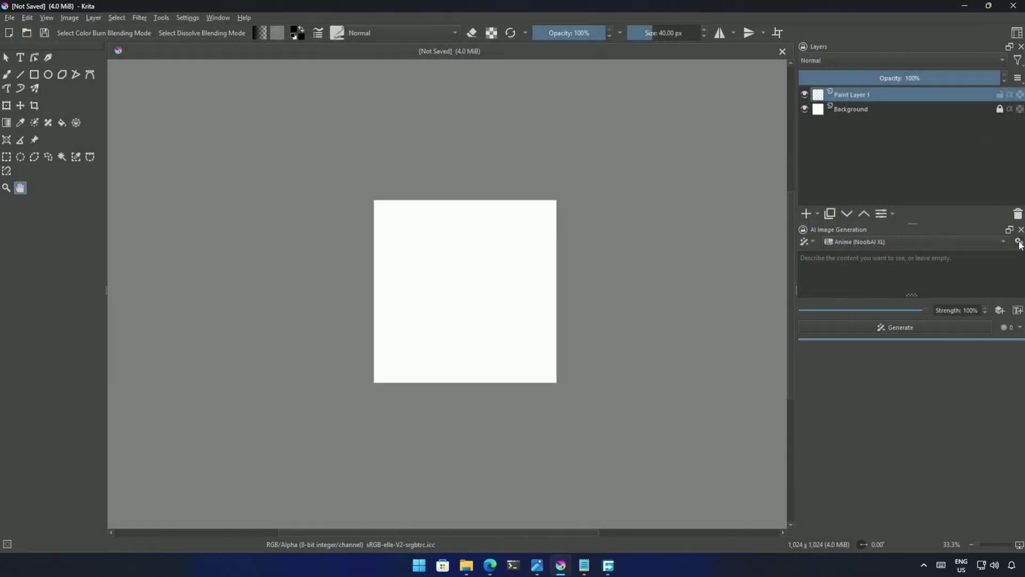
Copy the built-in Flux style and rename it Flux (Kontext-Q4)
{"action": "left_click", "coordinate": [1019, 243]}
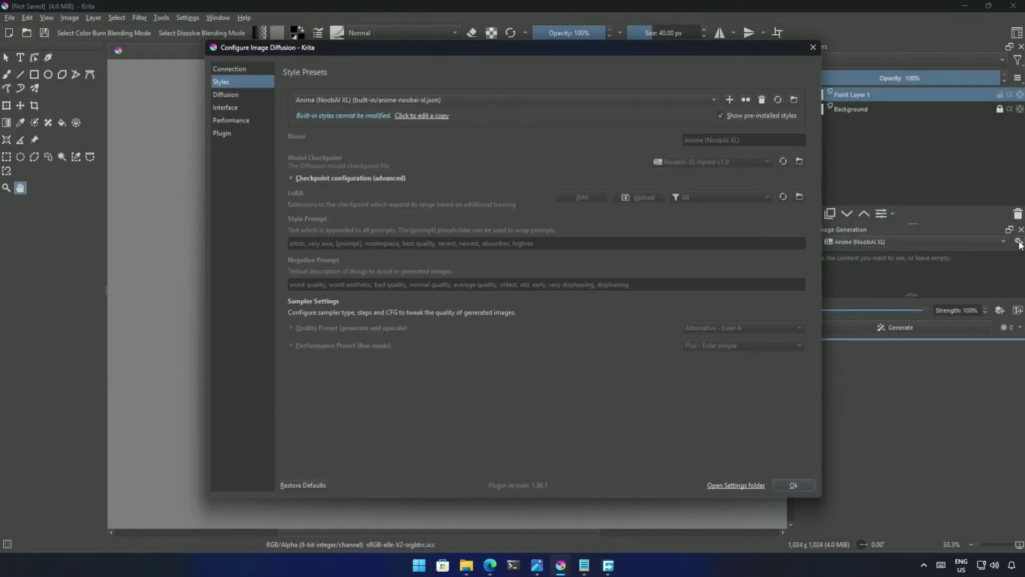
{"action": "left_click", "coordinate": [495, 98]}
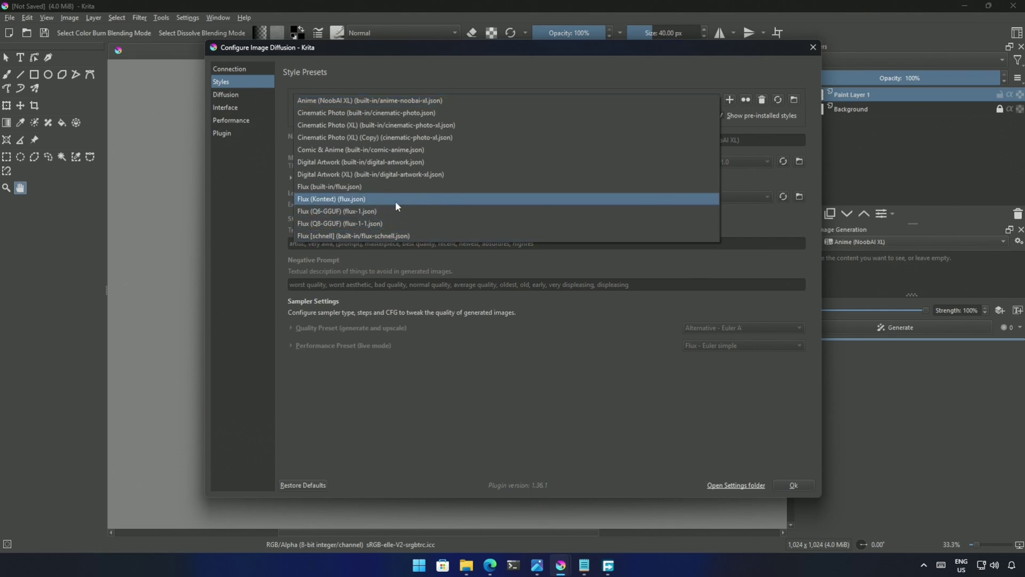
{"action": "left_click", "coordinate": [321, 188]}
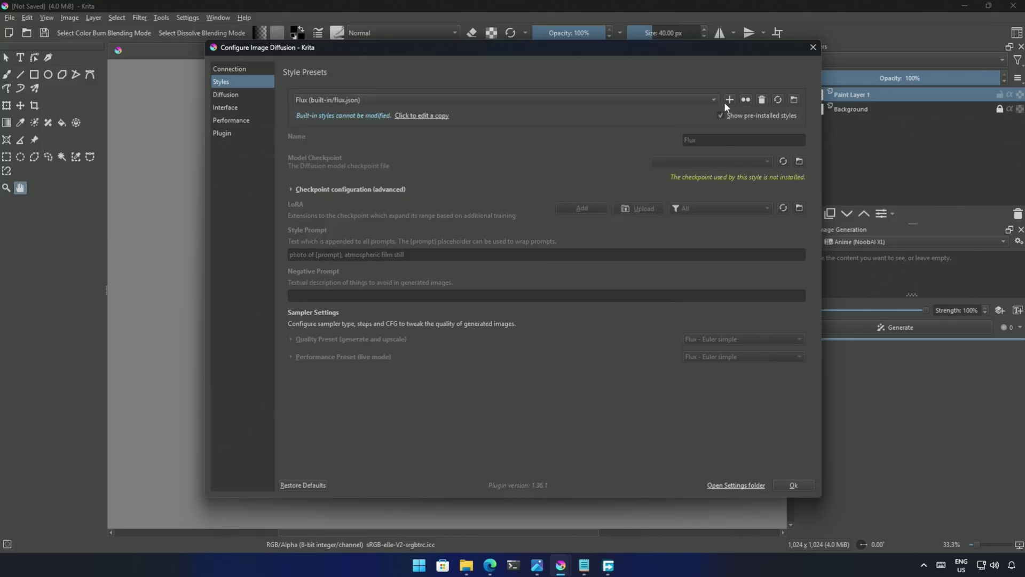
{"action": "left_click", "coordinate": [747, 100]}
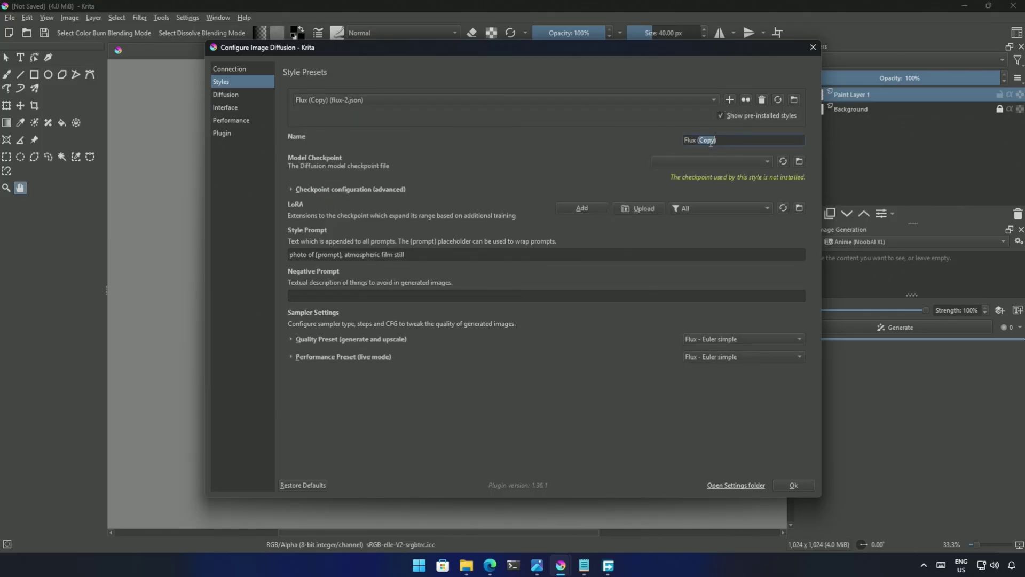
{"action": "type", "text": "-Q4"}
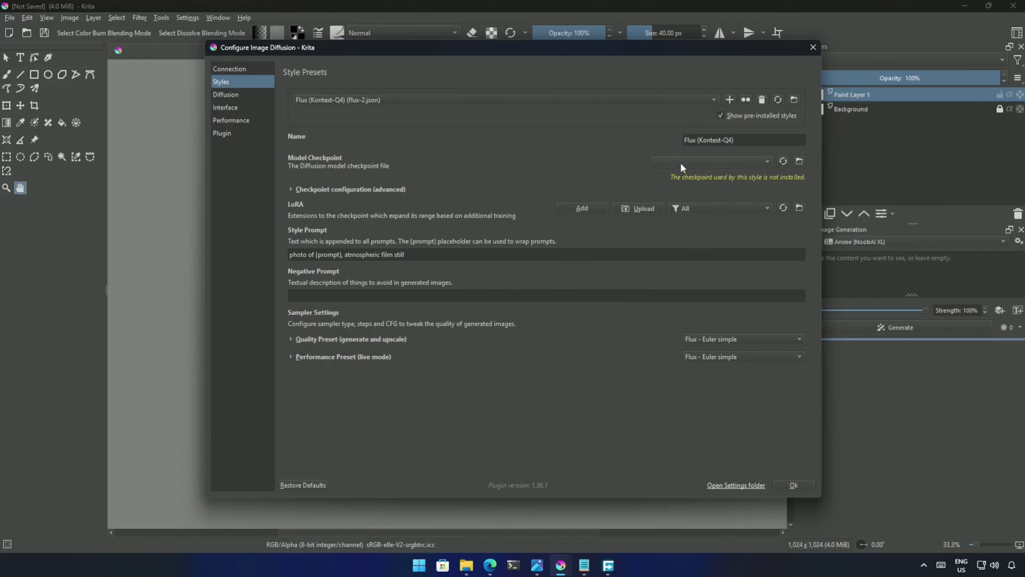
Set checkpoint flux1-kontext-dev-Q4_0.gguf, architecture Flux Kontext and VAE ae.safetensors
{"action": "left_click", "coordinate": [681, 161]}
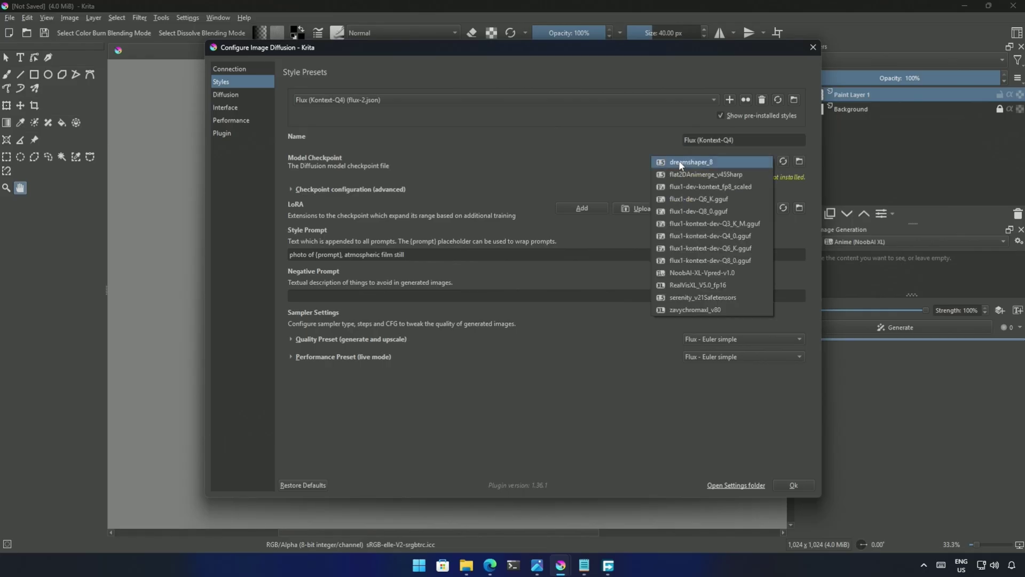
{"action": "left_click", "coordinate": [724, 236]}
{"action": "left_click", "coordinate": [291, 179]}
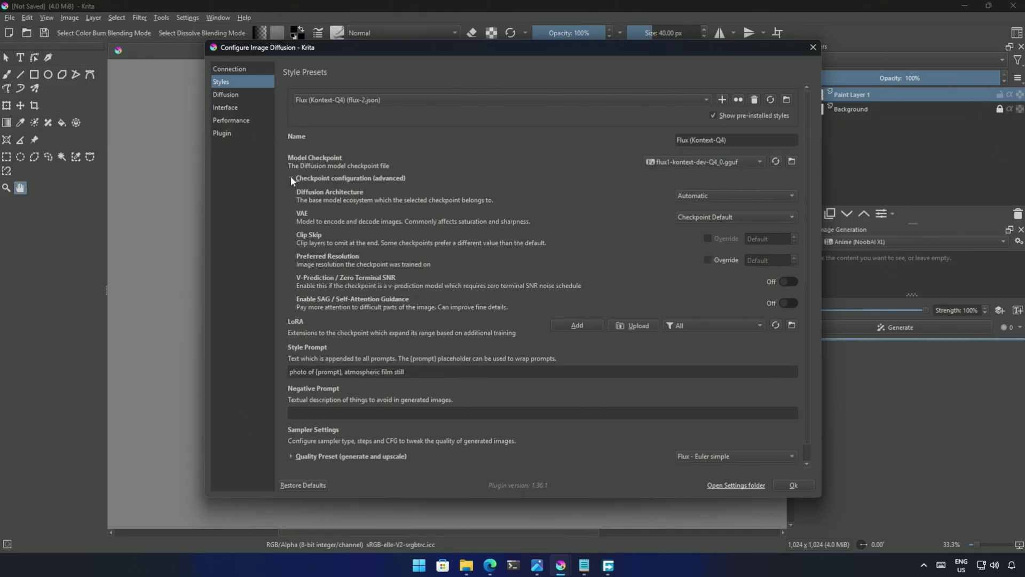
{"action": "left_click", "coordinate": [694, 195]}
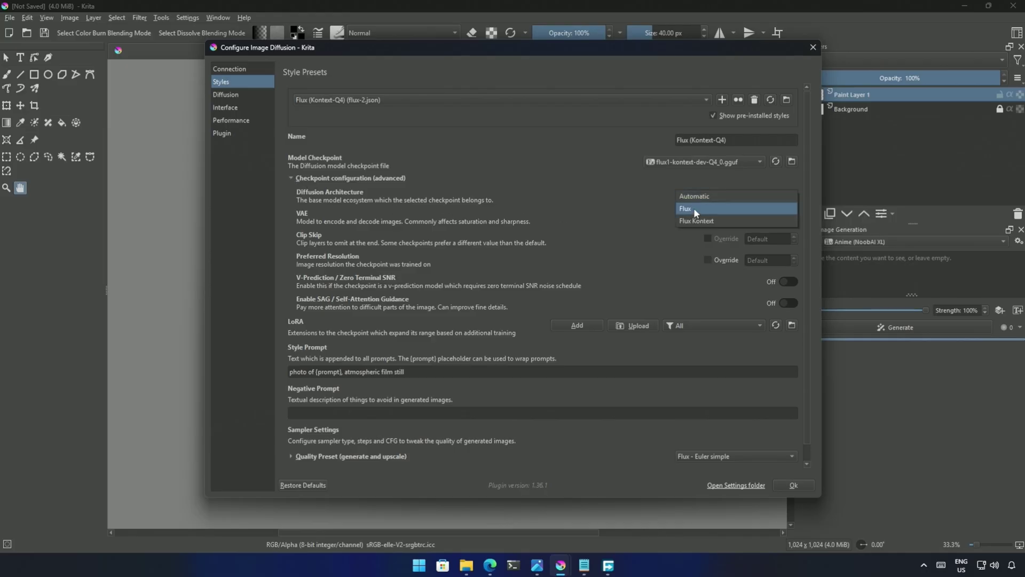
{"action": "left_click", "coordinate": [694, 221]}
{"action": "left_click", "coordinate": [690, 218]}
{"action": "left_click", "coordinate": [697, 229]}
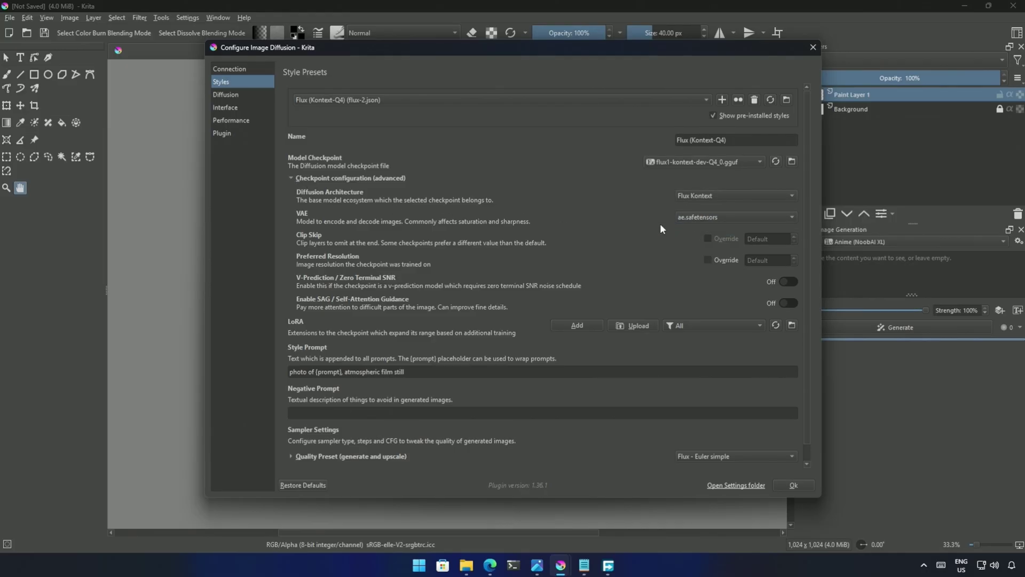
{"action": "left_click", "coordinate": [291, 178]}
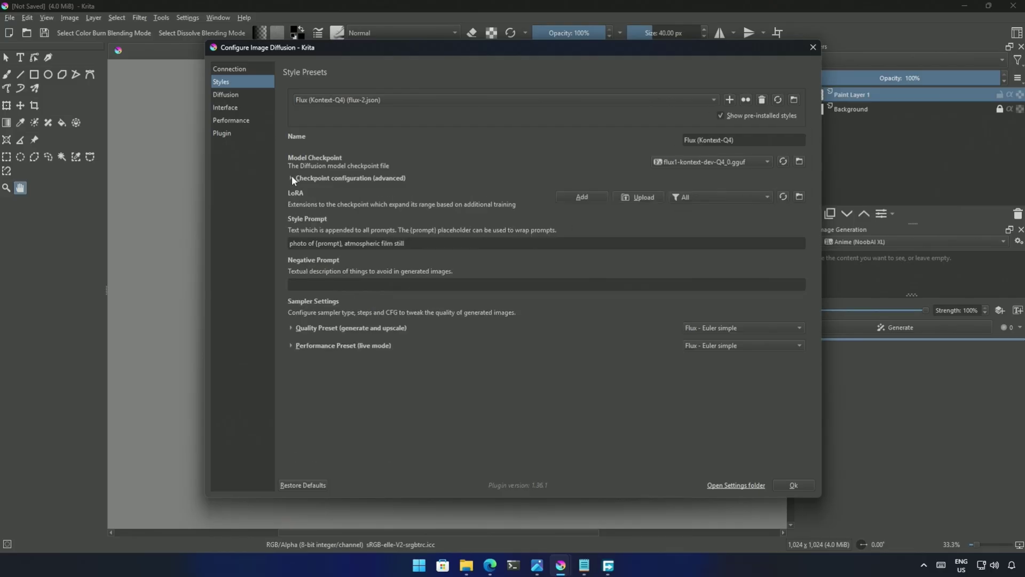
Lower the guidance strength to 1.0 and save the new style
{"action": "left_click", "coordinate": [291, 329]}
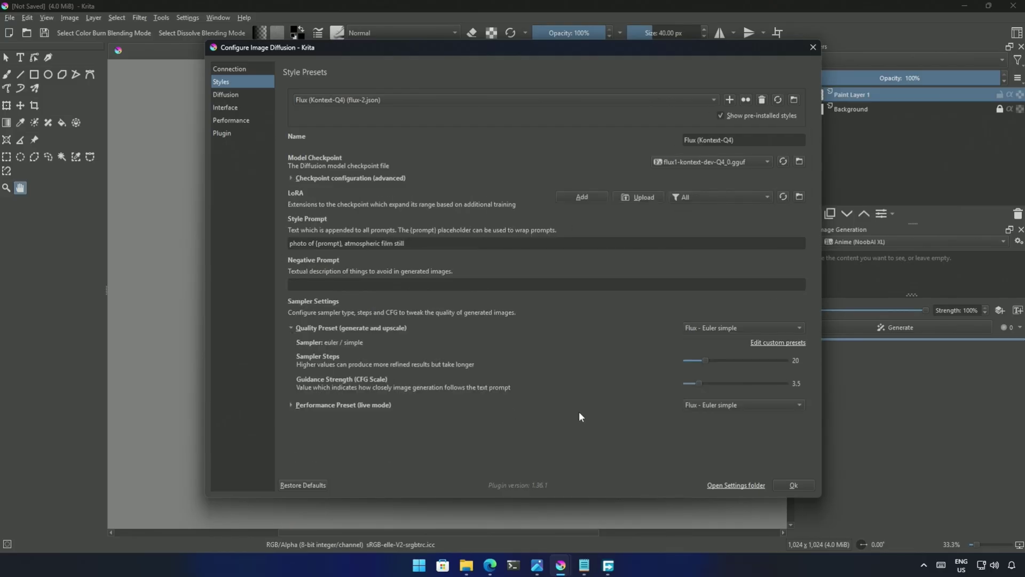
{"action": "left_click_drag", "start_coordinate": [691, 381], "coordinate": [685, 383]}
{"action": "left_click", "coordinate": [791, 486]}
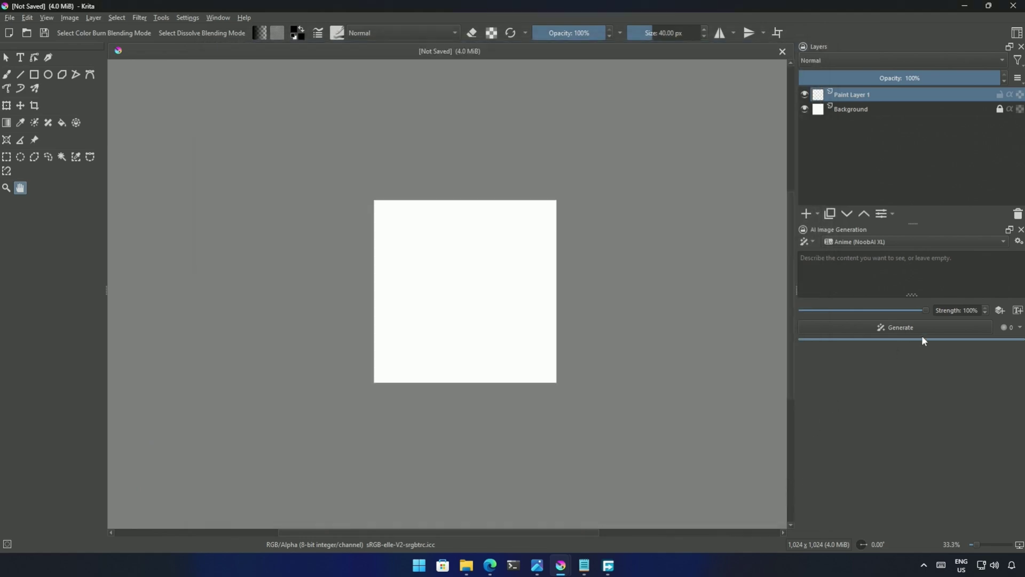
Use the ChatGPT 3D cartoon prompt and preview the five 'Flux Kontext works' variants
{"action": "left_click", "coordinate": [490, 565]}
{"action": "left_click_drag", "start_coordinate": [232, 175], "coordinate": [543, 224]}
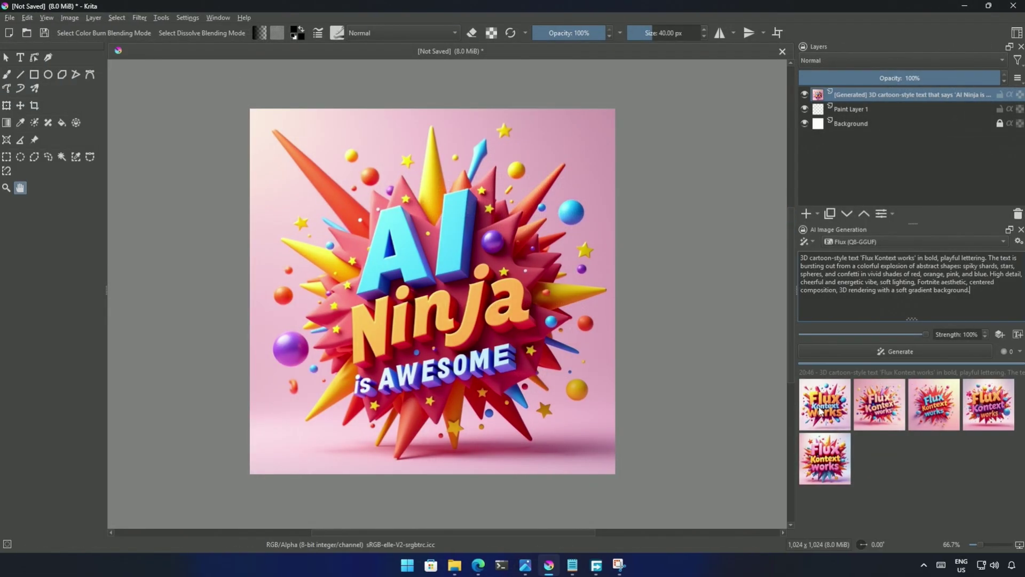
{"action": "left_click", "coordinate": [821, 410]}
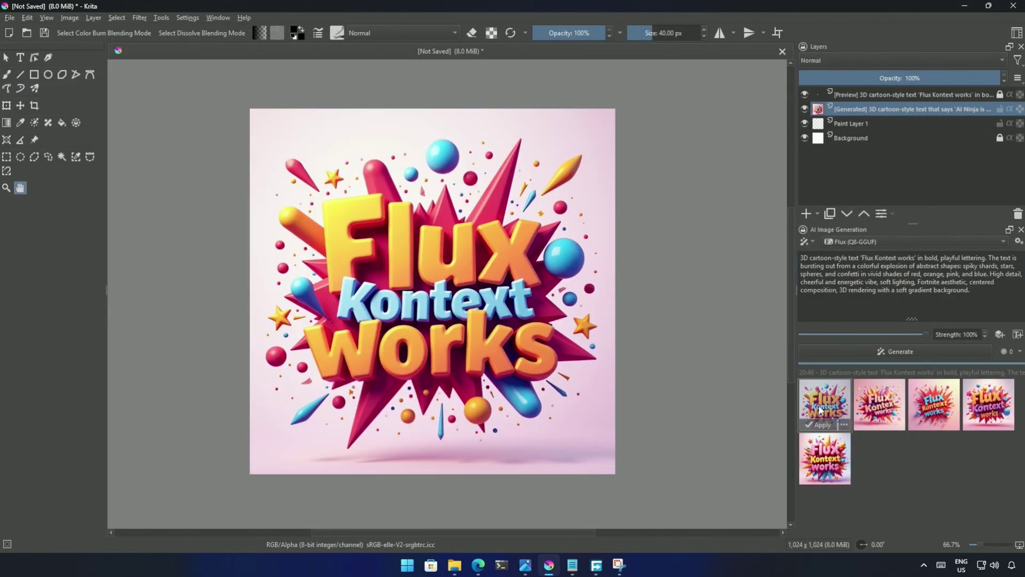
{"action": "left_click", "coordinate": [885, 409]}
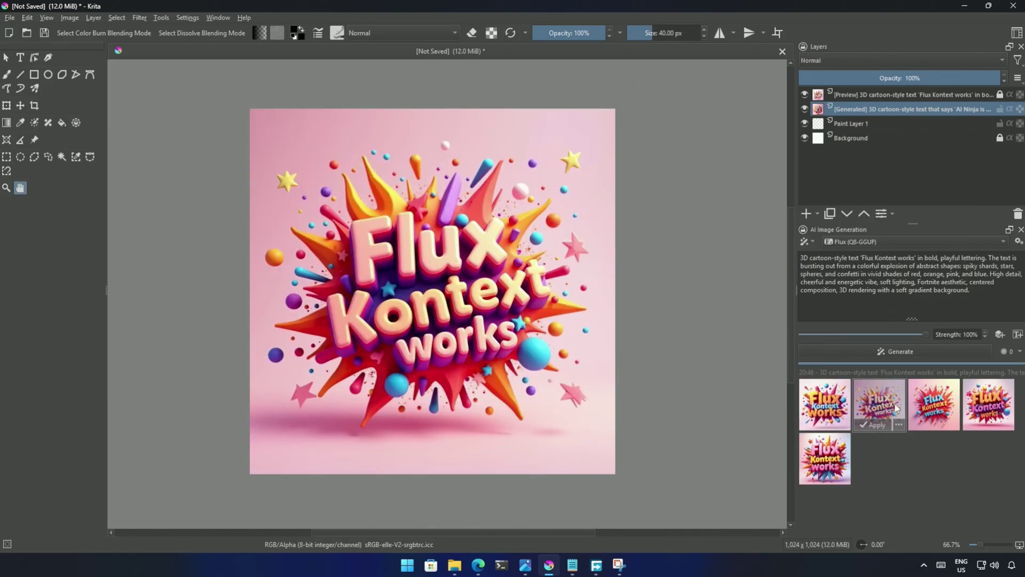
{"action": "left_click", "coordinate": [940, 404]}
{"action": "left_click", "coordinate": [989, 410]}
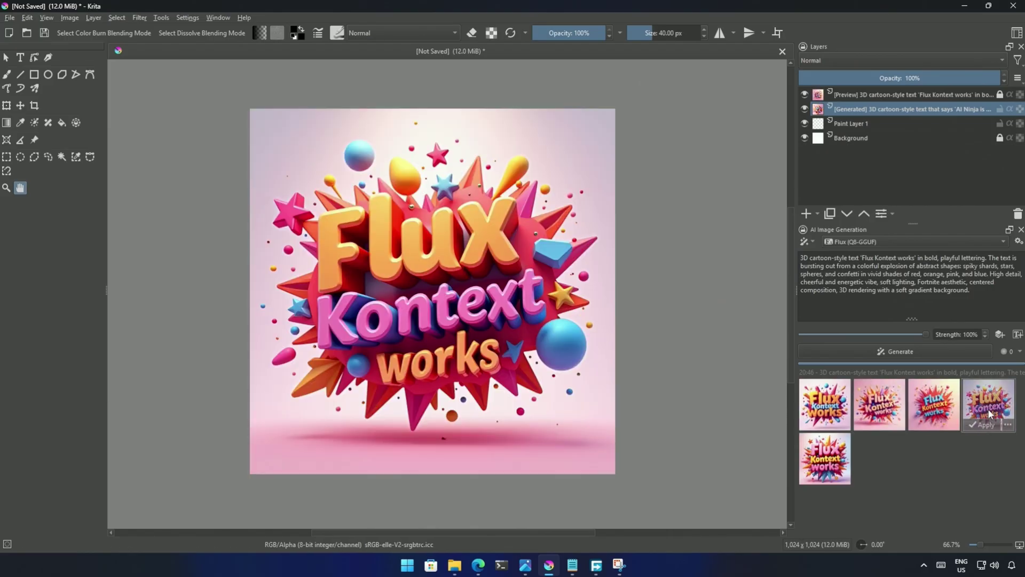
{"action": "left_click", "coordinate": [826, 459]}
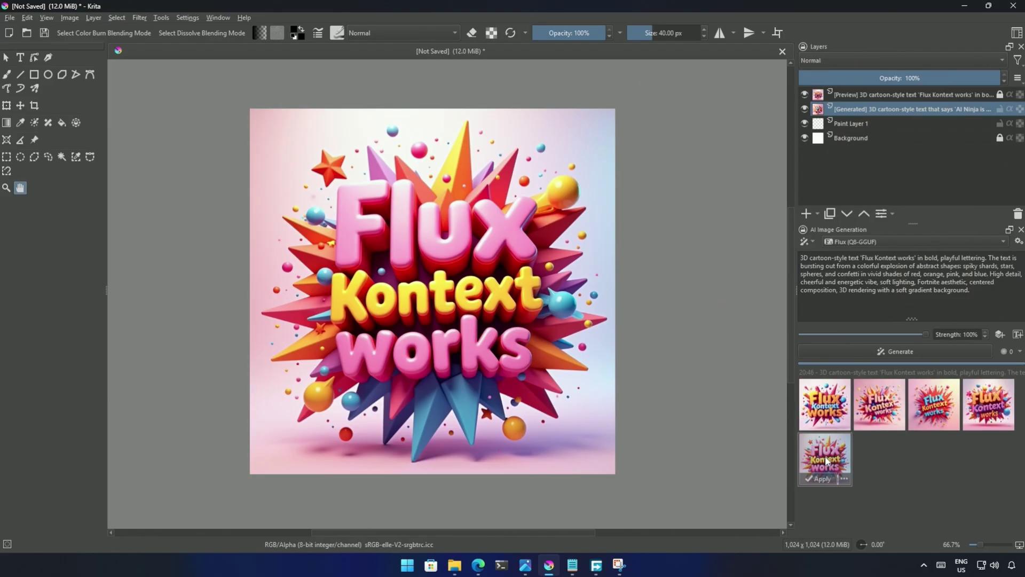
Apply the fourth variant and edit its text to read 'GGUF Model works'
{"action": "left_click", "coordinate": [992, 402]}
{"action": "left_click", "coordinate": [982, 425]}
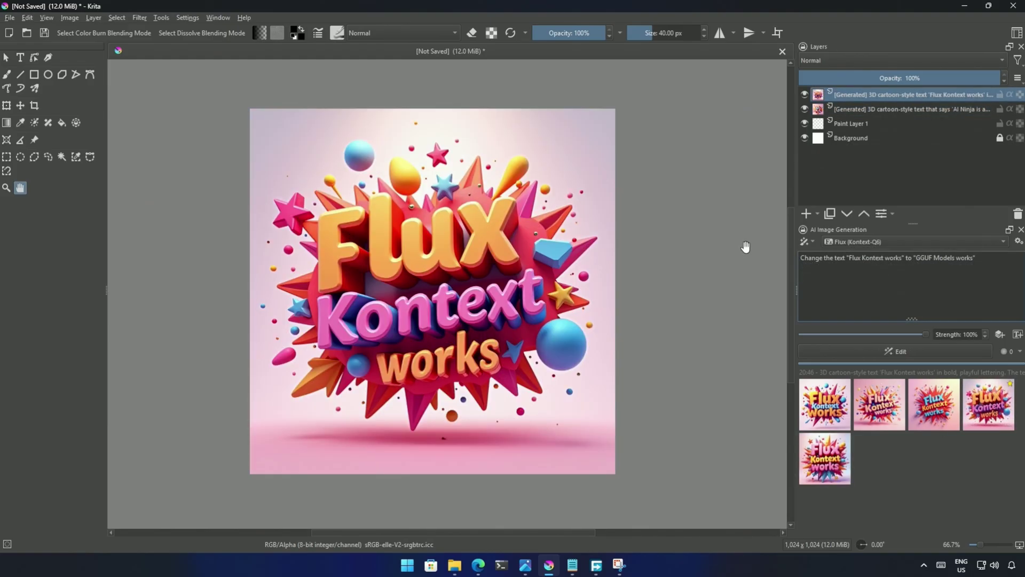
{"action": "key", "text": "BackSpace"}
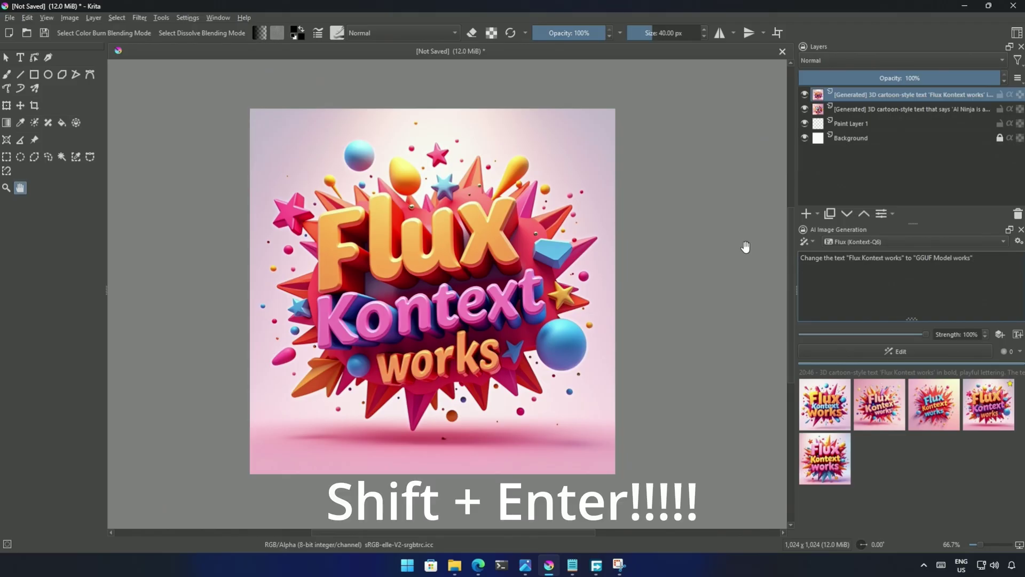
{"action": "key", "text": "shift+Return"}
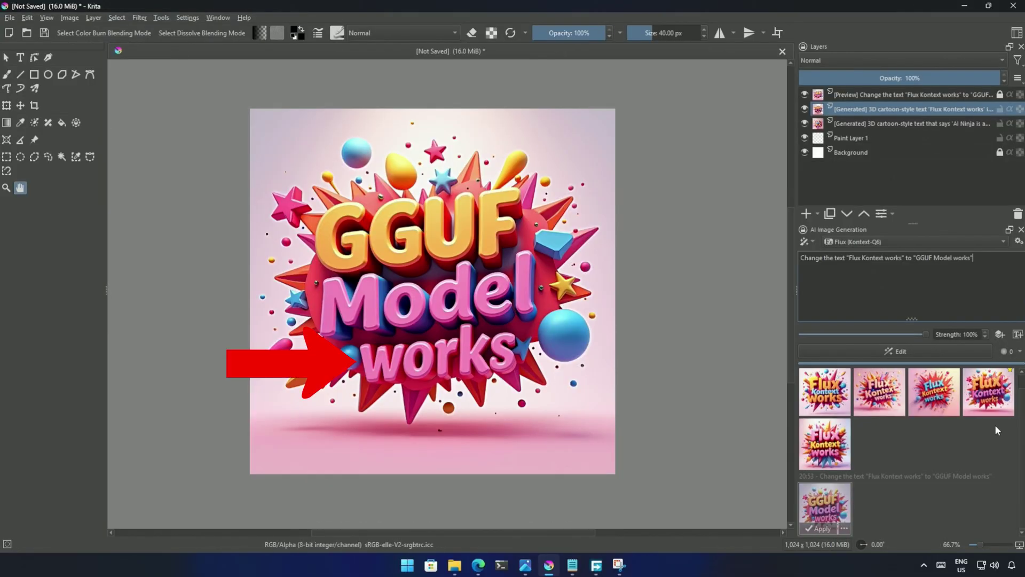
{"action": "left_click", "coordinate": [817, 507]}
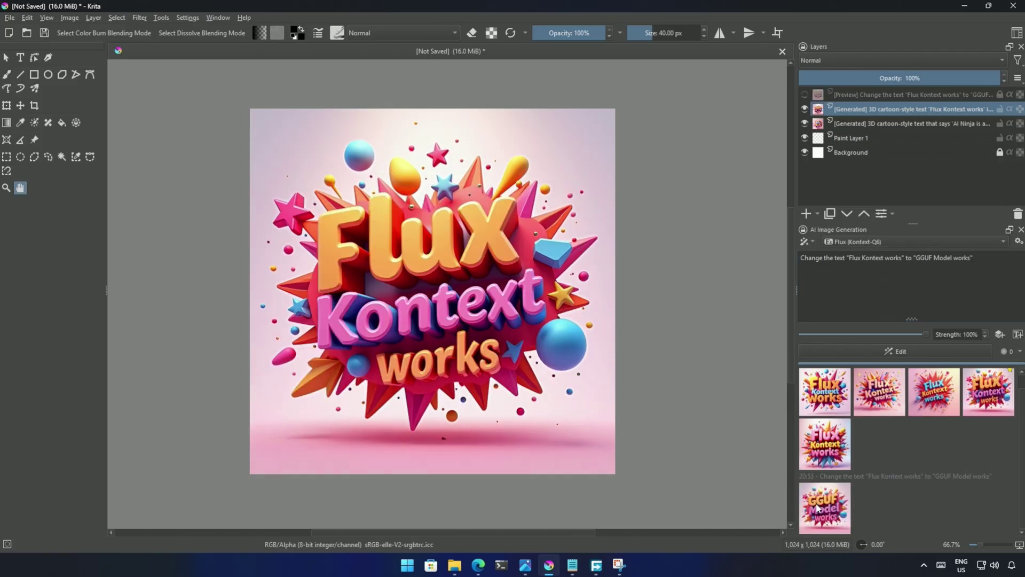
Show the GGUF Model works result again and rerun the text edit with Flux (Kontext-Q8)
{"action": "left_click", "coordinate": [826, 509]}
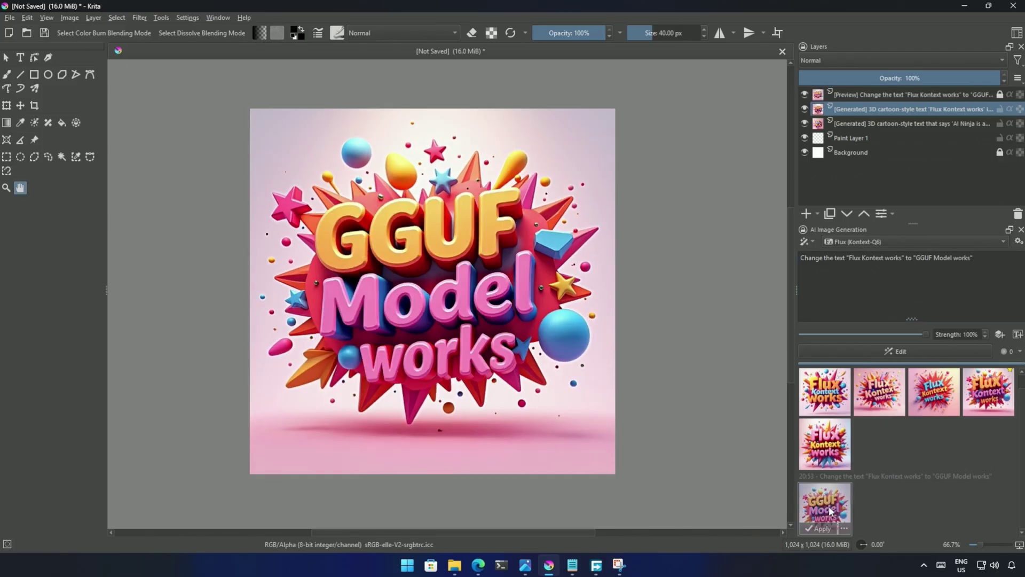
{"action": "left_click", "coordinate": [914, 242]}
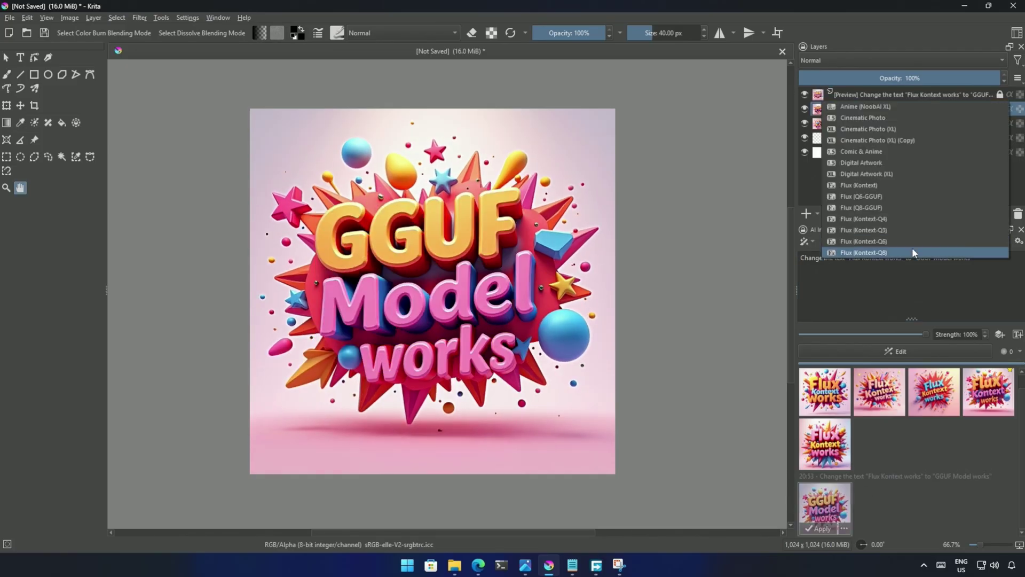
{"action": "left_click", "coordinate": [911, 251]}
{"action": "left_click", "coordinate": [898, 350]}
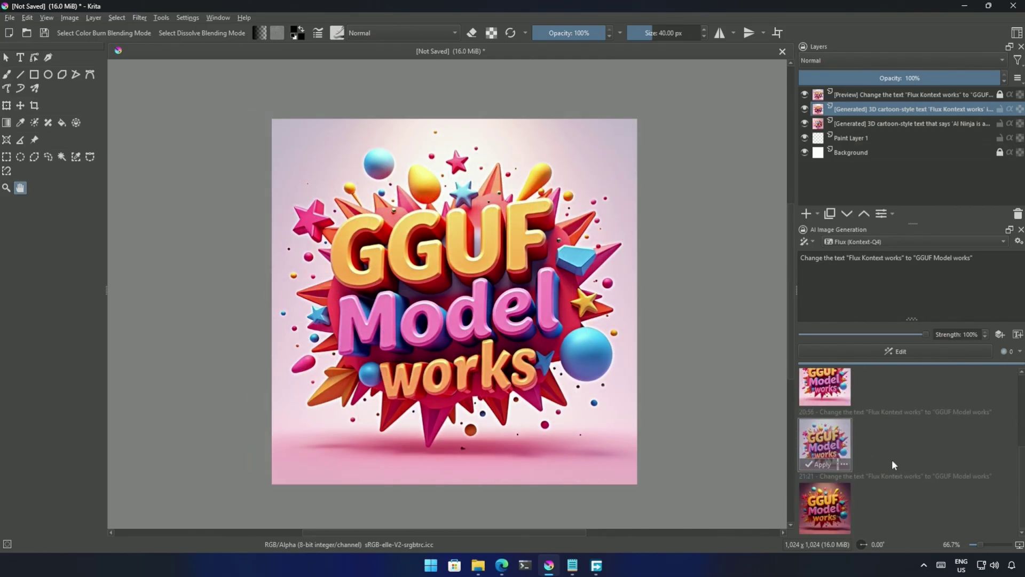
Compare the darker, brighter pink and pale results on the canvas, panning the zoomed view
{"action": "left_click", "coordinate": [817, 510]}
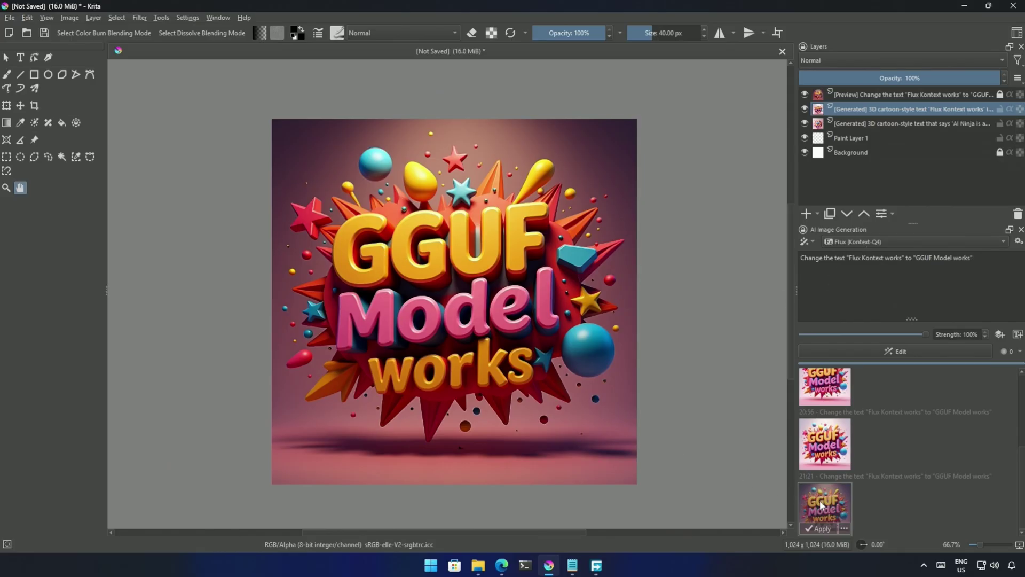
{"action": "mouse_move", "coordinate": [819, 500]}
{"action": "scroll", "coordinate": [572, 372], "scroll_direction": "up", "scroll_amount": 1}
{"action": "left_click_drag", "start_coordinate": [526, 358], "coordinate": [562, 371]}
{"action": "scroll", "coordinate": [562, 370], "scroll_direction": "down", "scroll_amount": 1}
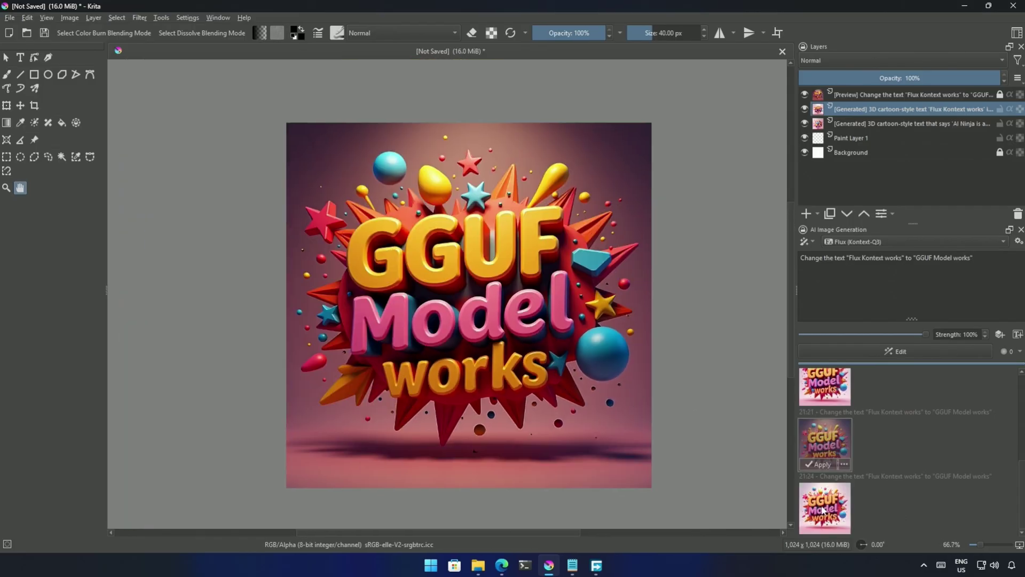
{"action": "left_click", "coordinate": [823, 510]}
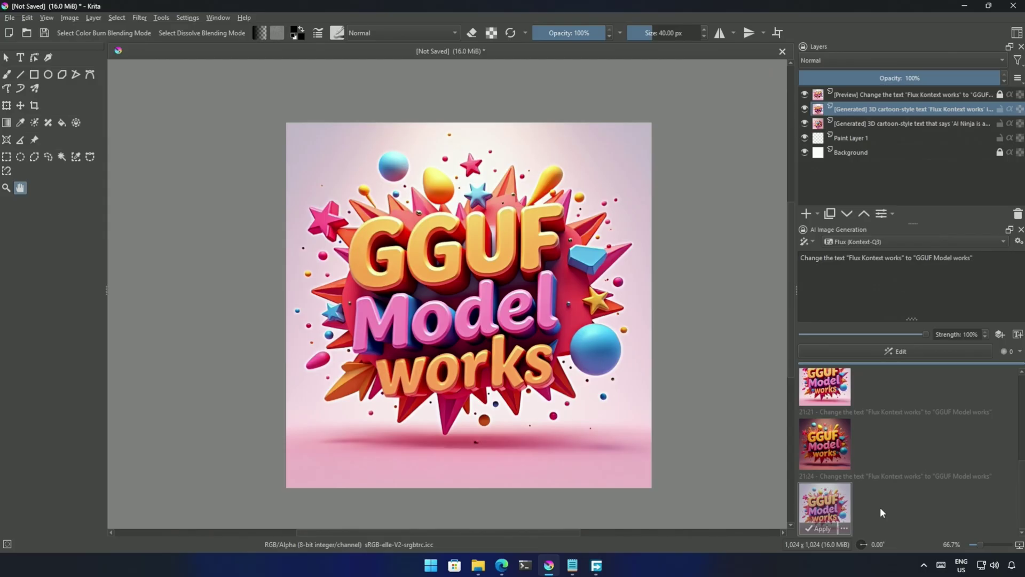
{"action": "left_click", "coordinate": [821, 450]}
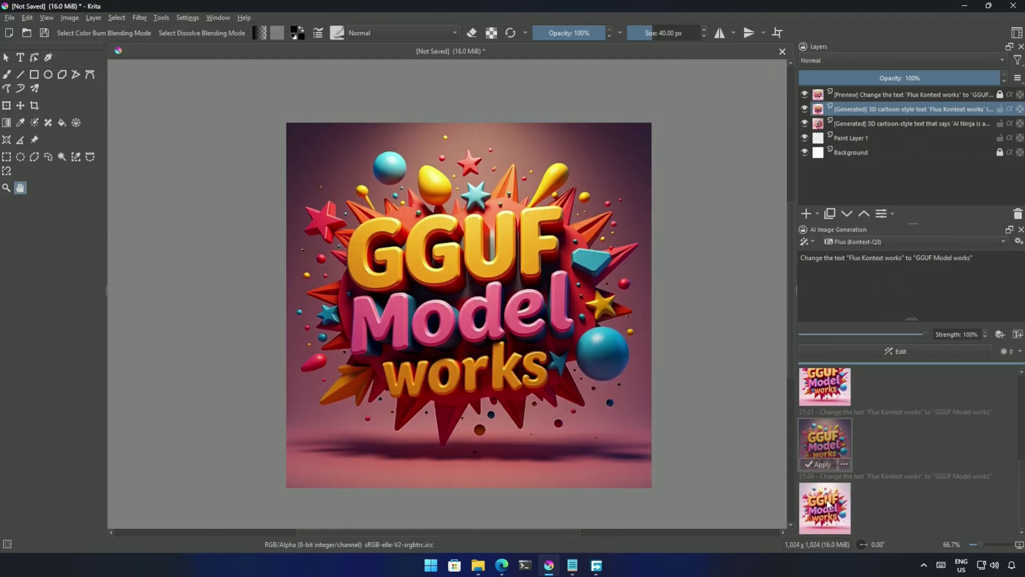
{"action": "left_click", "coordinate": [828, 506]}
{"action": "left_click", "coordinate": [819, 452]}
Settle on the pale third result, then insert Watch-test-1 onto the canvas as a new layer
{"action": "left_click", "coordinate": [829, 512]}
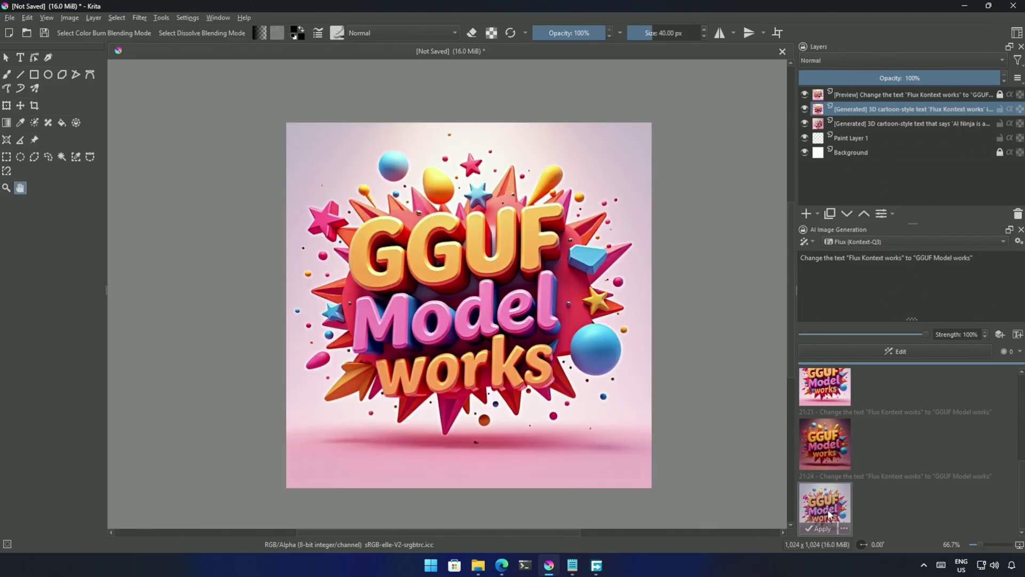
{"action": "left_click", "coordinate": [822, 453]}
{"action": "left_click", "coordinate": [813, 510]}
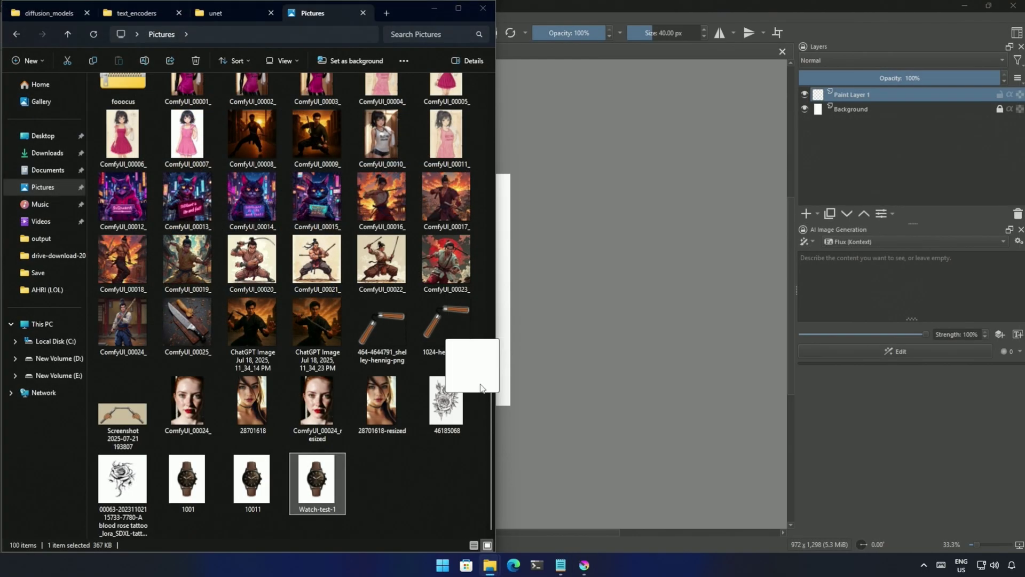
{"action": "left_click_drag", "start_coordinate": [490, 382], "coordinate": [521, 369]}
{"action": "left_click", "coordinate": [521, 369]}
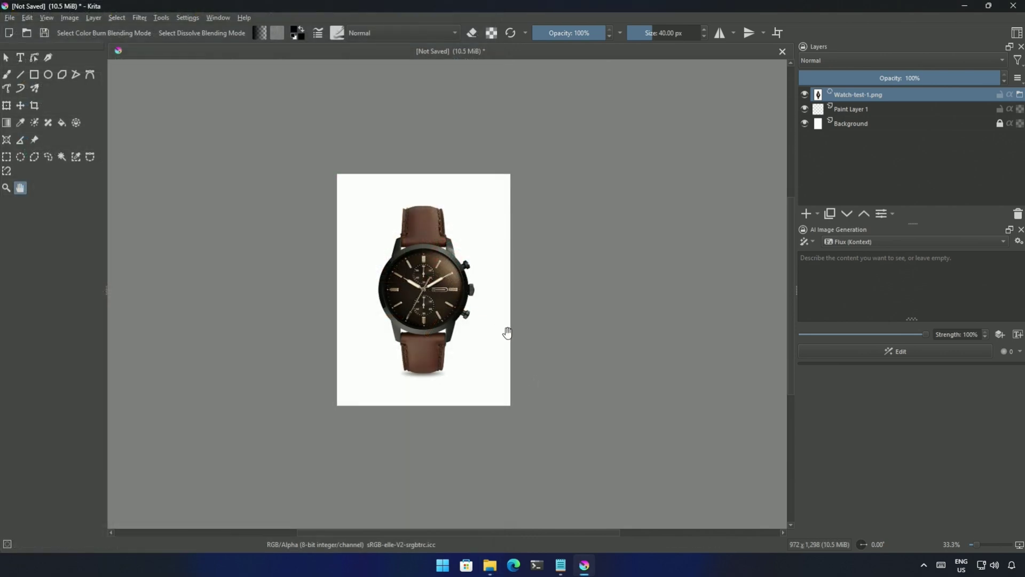
Paste the commercial colour-grade prompt and run the watch edit with Flux (Kontext-Q3), centring the view
{"action": "left_click", "coordinate": [1003, 264]}
{"action": "type", "text": "Add color grade and light to the photo like a commercial photography"}
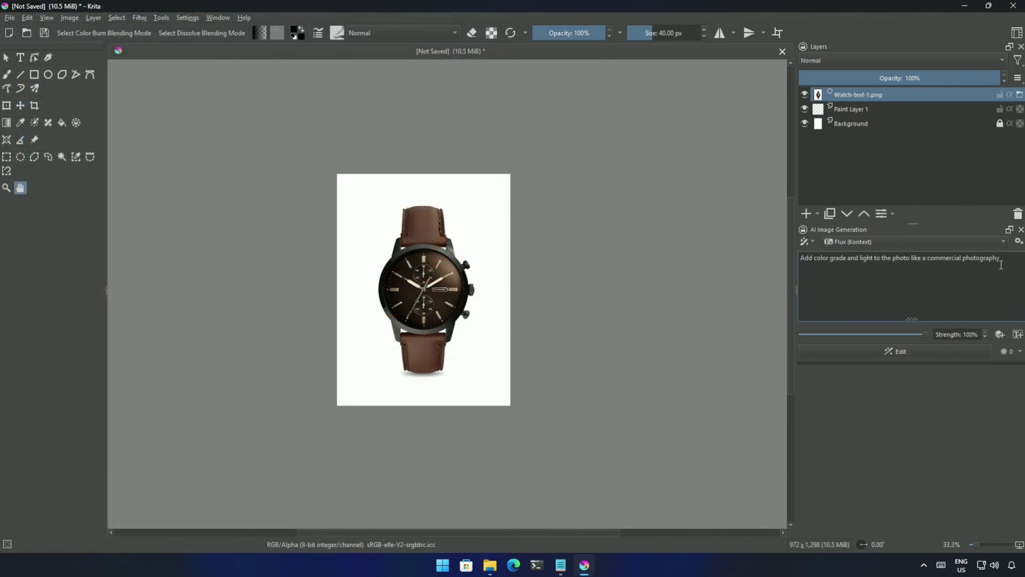
{"action": "left_click", "coordinate": [908, 241]}
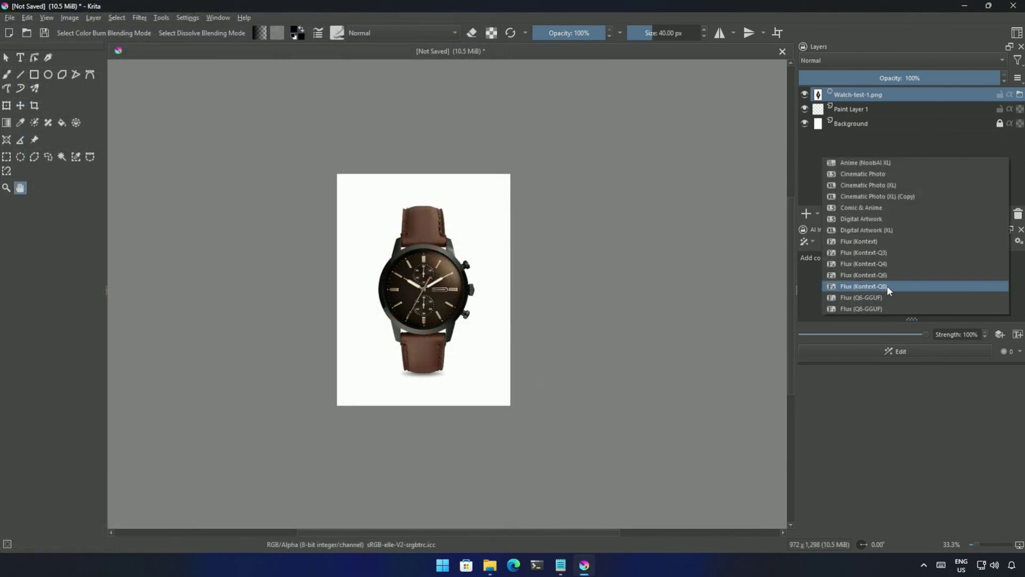
{"action": "left_click", "coordinate": [893, 255]}
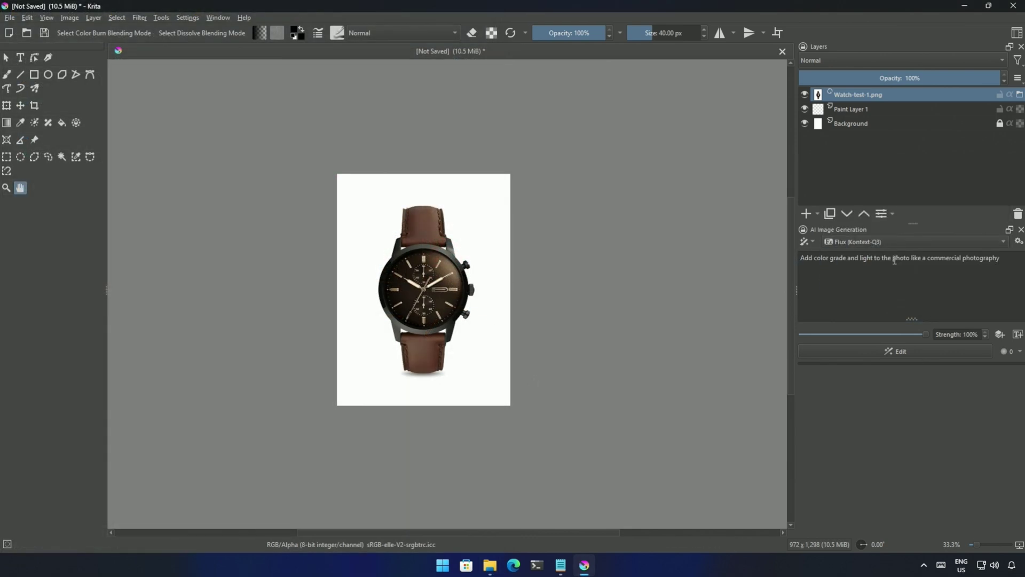
{"action": "left_click", "coordinate": [891, 352]}
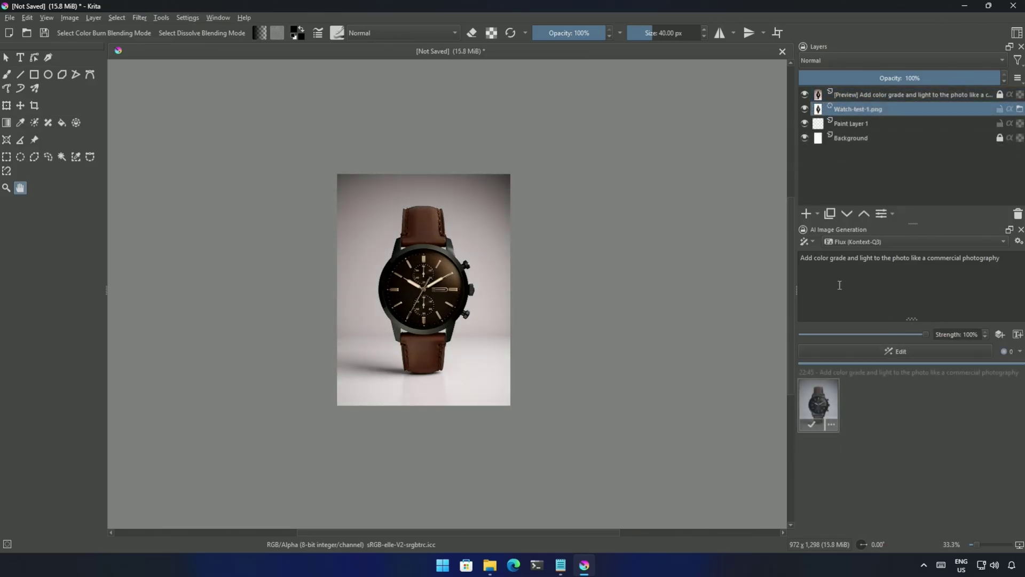
{"action": "scroll", "coordinate": [469, 309], "scroll_direction": "up", "scroll_amount": 1}
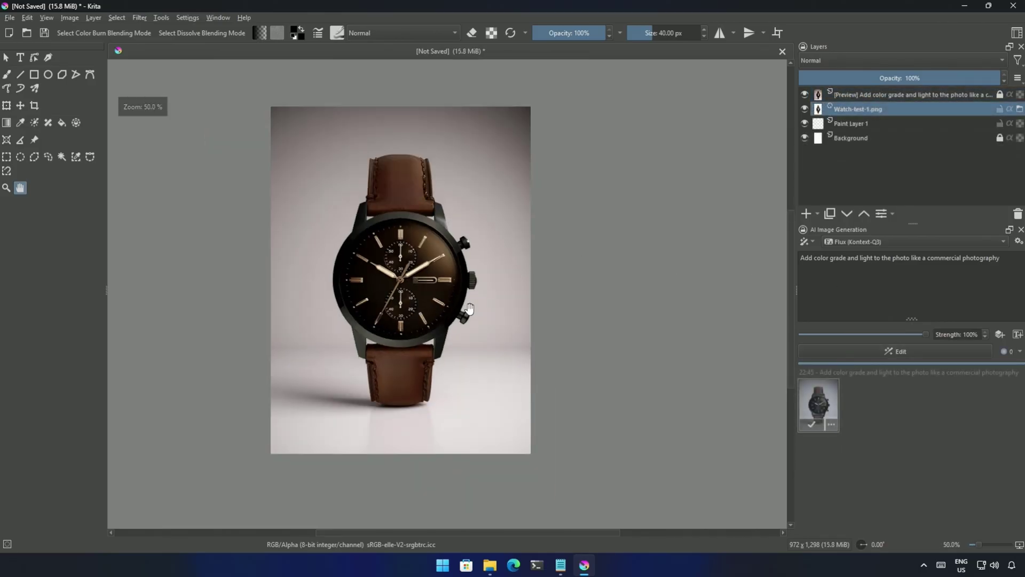
{"action": "left_click_drag", "start_coordinate": [469, 309], "coordinate": [547, 319]}
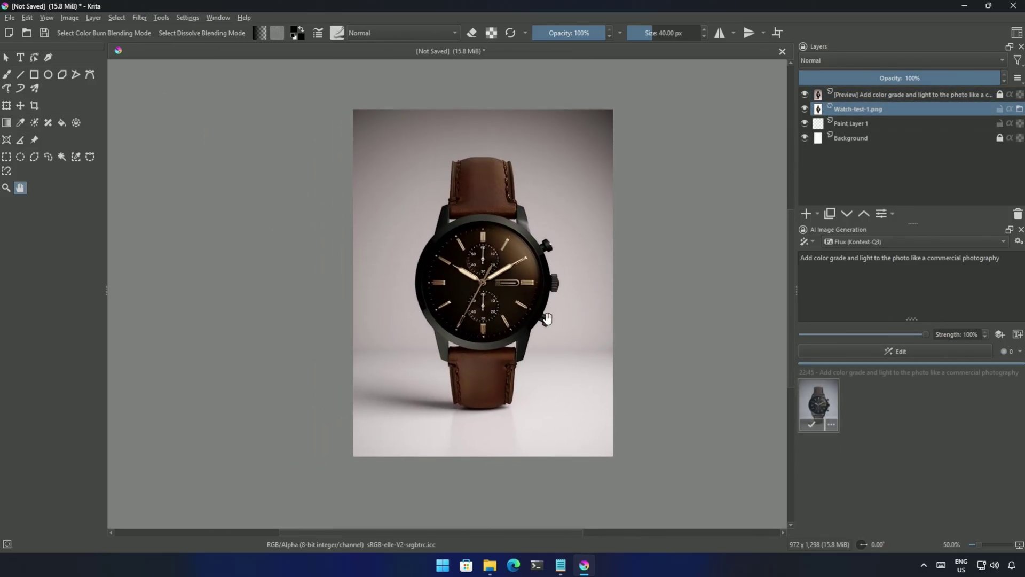
Generate a Flux (Kontext-Q8) version and compare the warmer 22:45 and cooler 22:49 results
{"action": "left_click", "coordinate": [893, 243]}
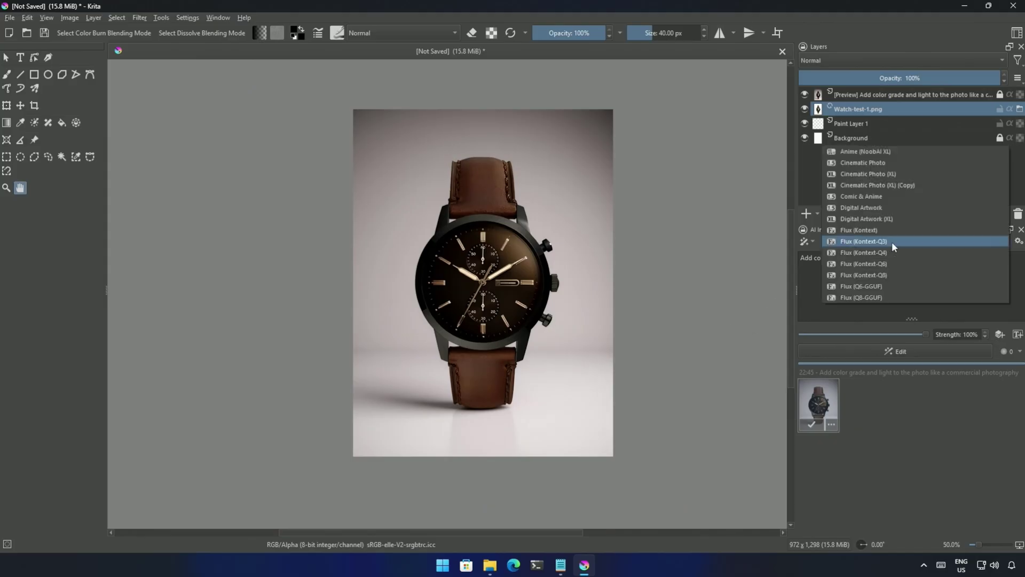
{"action": "left_click", "coordinate": [891, 274]}
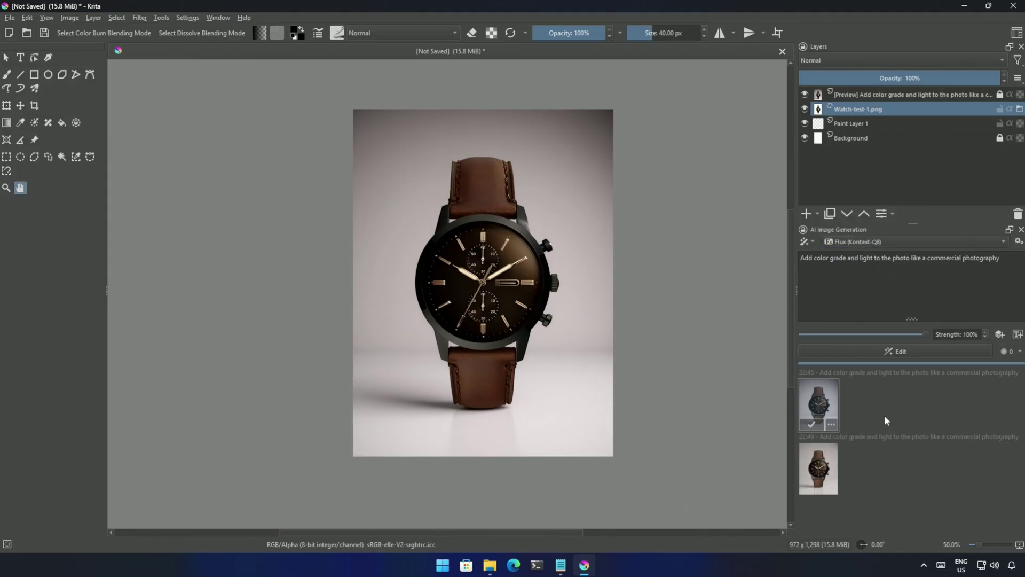
{"action": "left_click", "coordinate": [817, 470]}
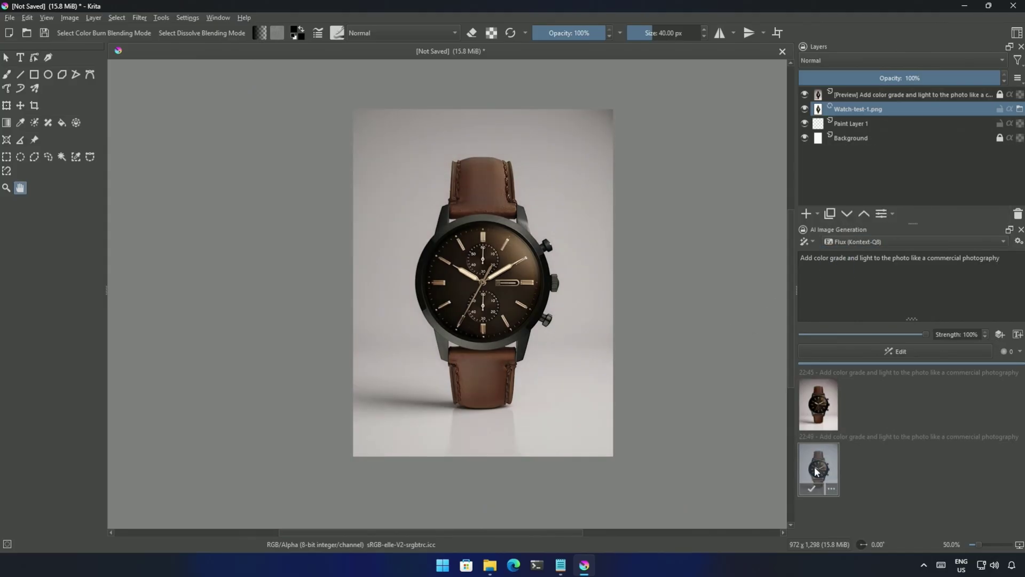
{"action": "left_click", "coordinate": [824, 415]}
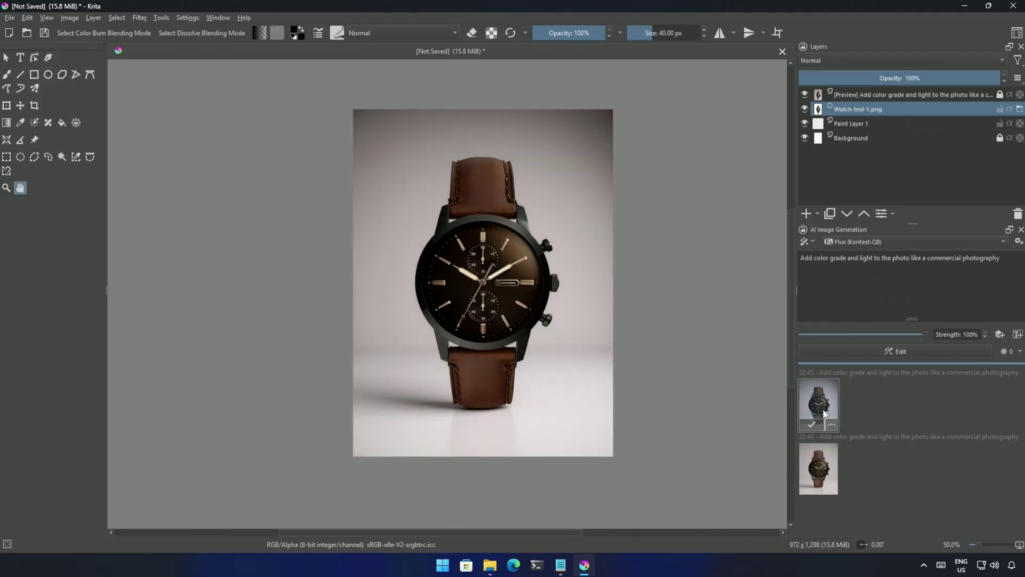
{"action": "left_click", "coordinate": [823, 474]}
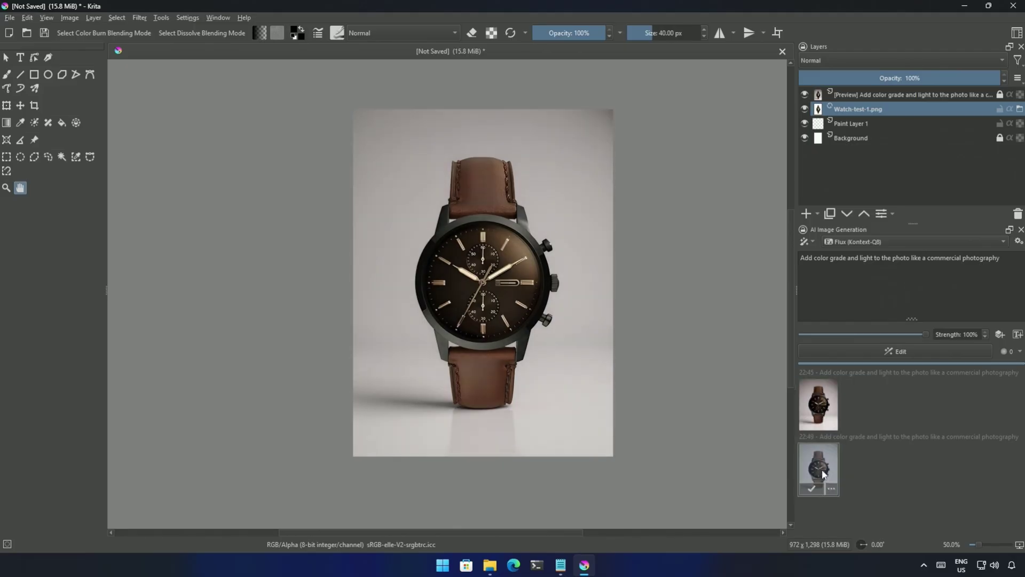
{"action": "left_click", "coordinate": [830, 410]}
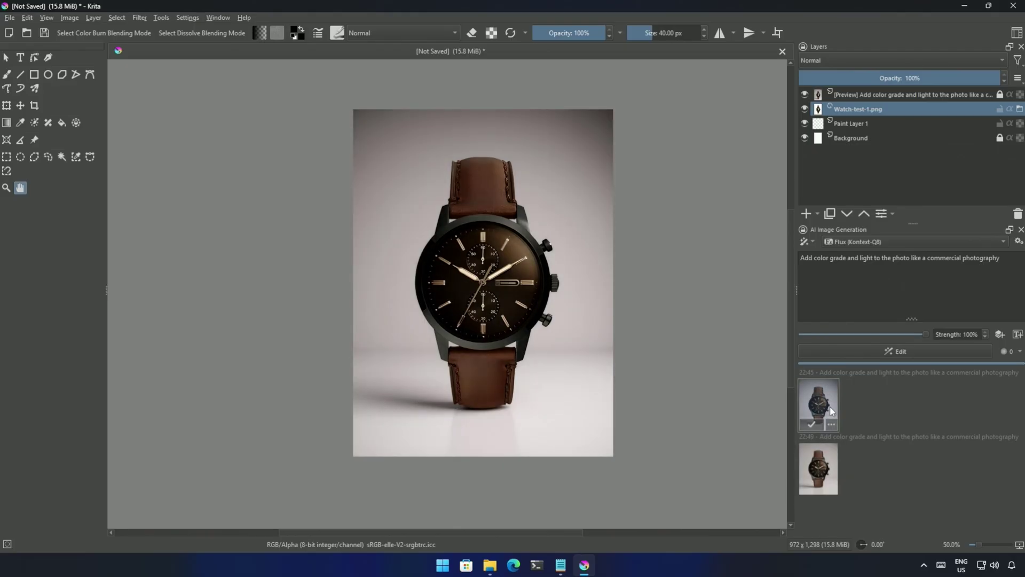
Generate another version with the full Flux (Kontext) model and compare it against the 22:45 result
{"action": "left_click", "coordinate": [882, 242]}
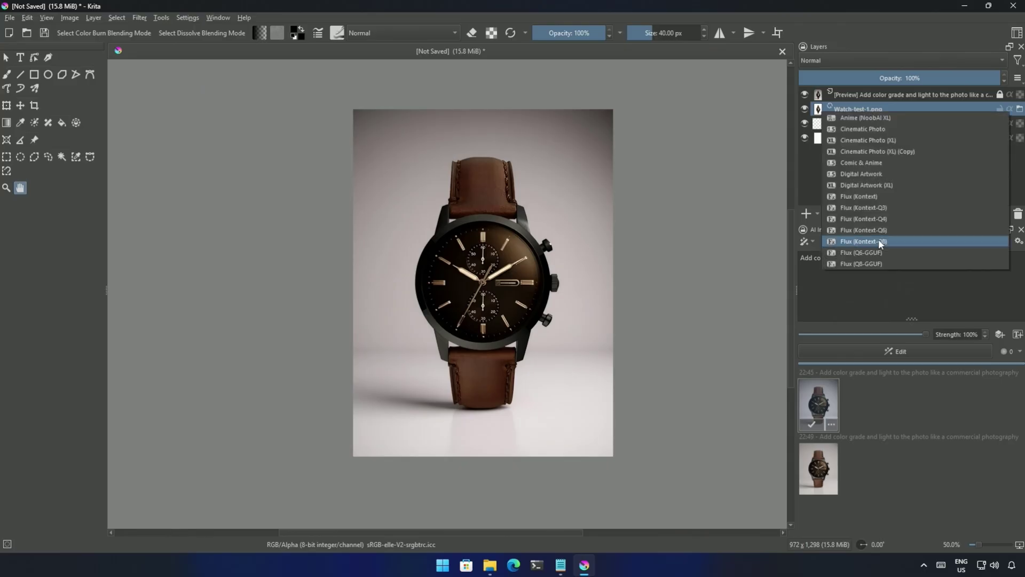
{"action": "left_click", "coordinate": [871, 200]}
{"action": "left_click", "coordinate": [886, 353]}
{"action": "left_click", "coordinate": [810, 505]}
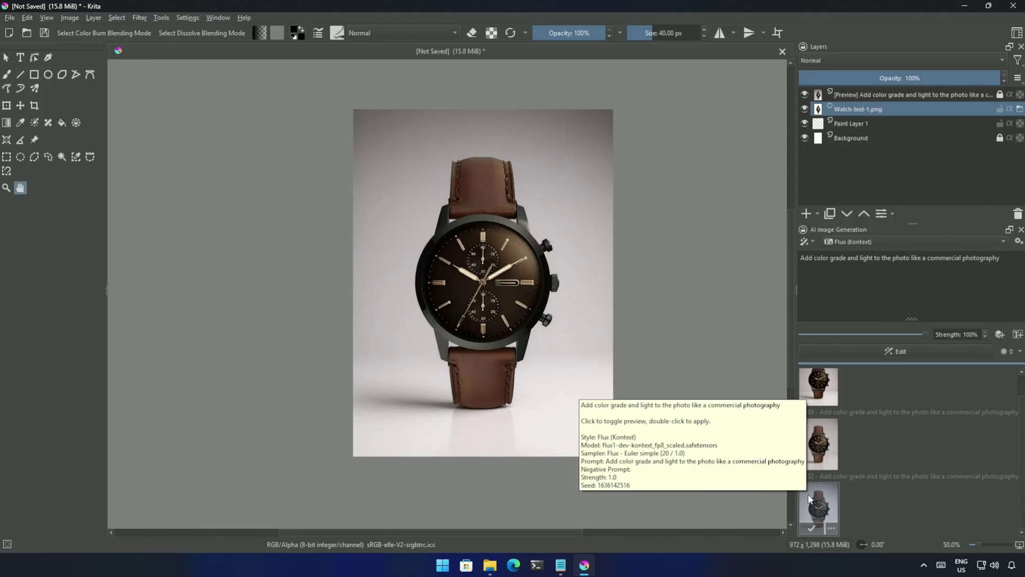
{"action": "scroll", "coordinate": [846, 423], "scroll_direction": "up", "scroll_amount": 3}
{"action": "left_click", "coordinate": [824, 407]}
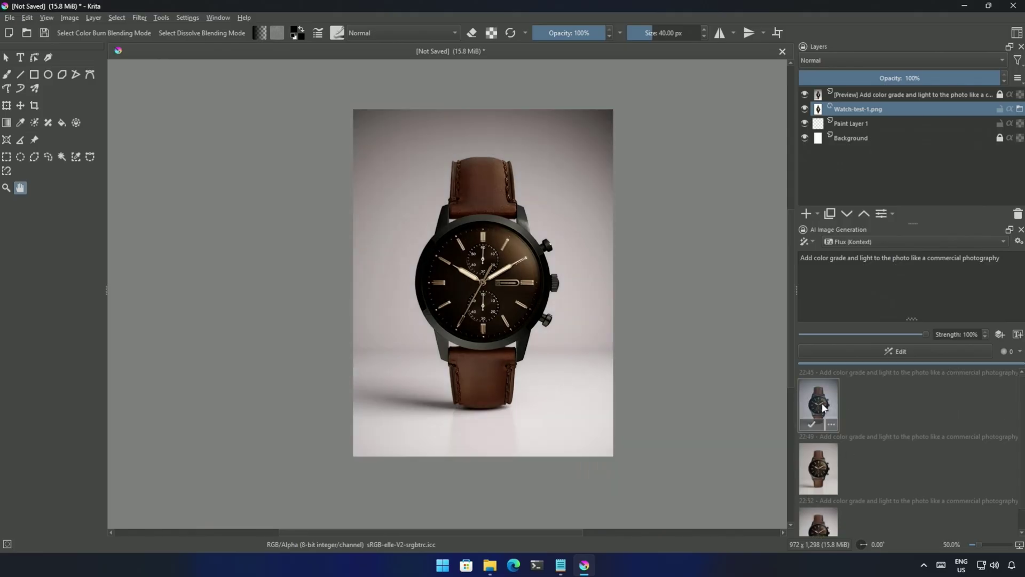
{"action": "scroll", "coordinate": [825, 407], "scroll_direction": "down", "scroll_amount": 1}
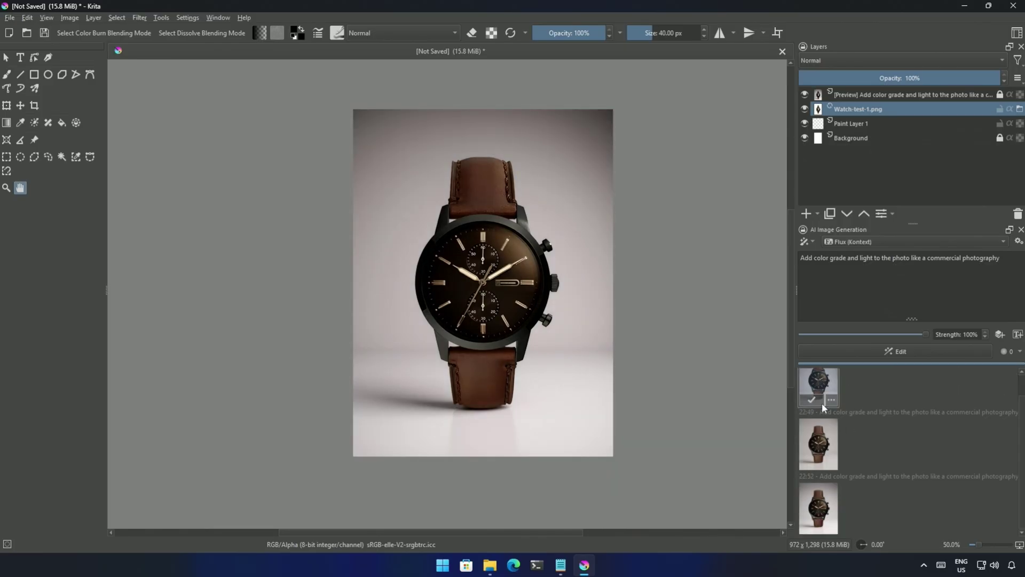
{"action": "left_click", "coordinate": [819, 514]}
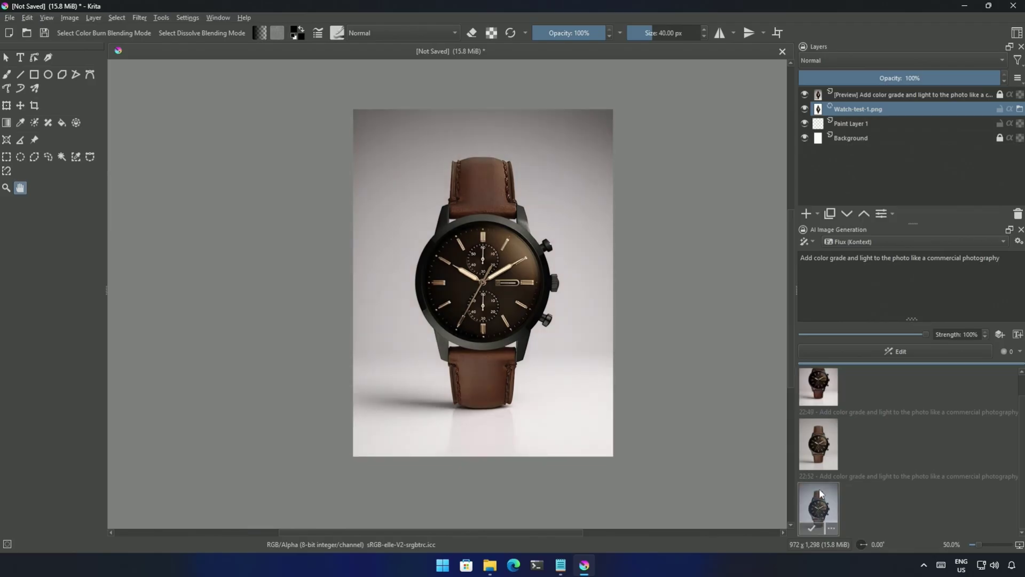
Compare the 22:49 and newest results, hiding the preview briefly to see the front view
{"action": "left_click", "coordinate": [820, 384]}
{"action": "scroll", "coordinate": [819, 386], "scroll_direction": "up", "scroll_amount": 1}
{"action": "left_click", "coordinate": [819, 525]}
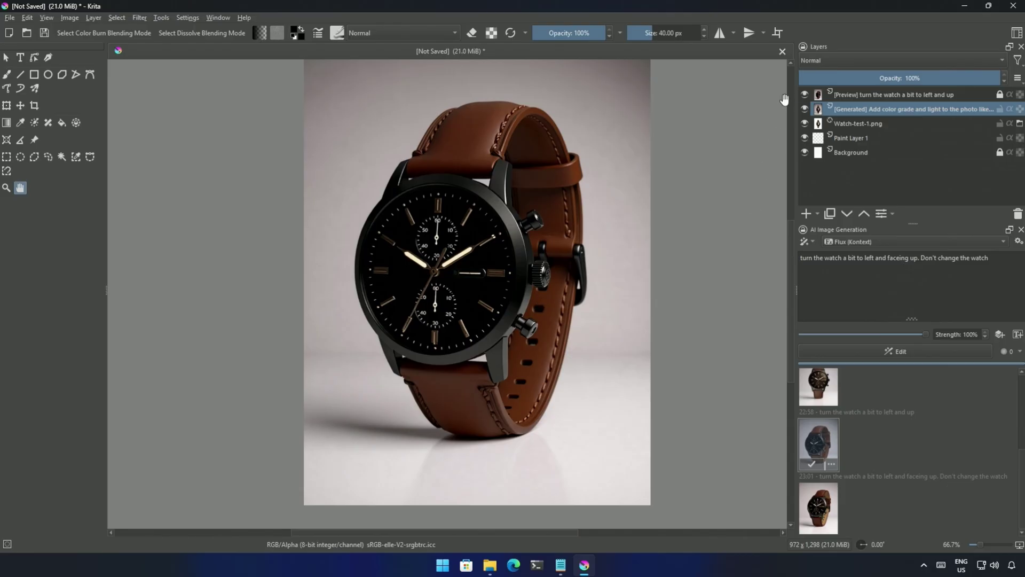
{"action": "left_click", "coordinate": [805, 95]}
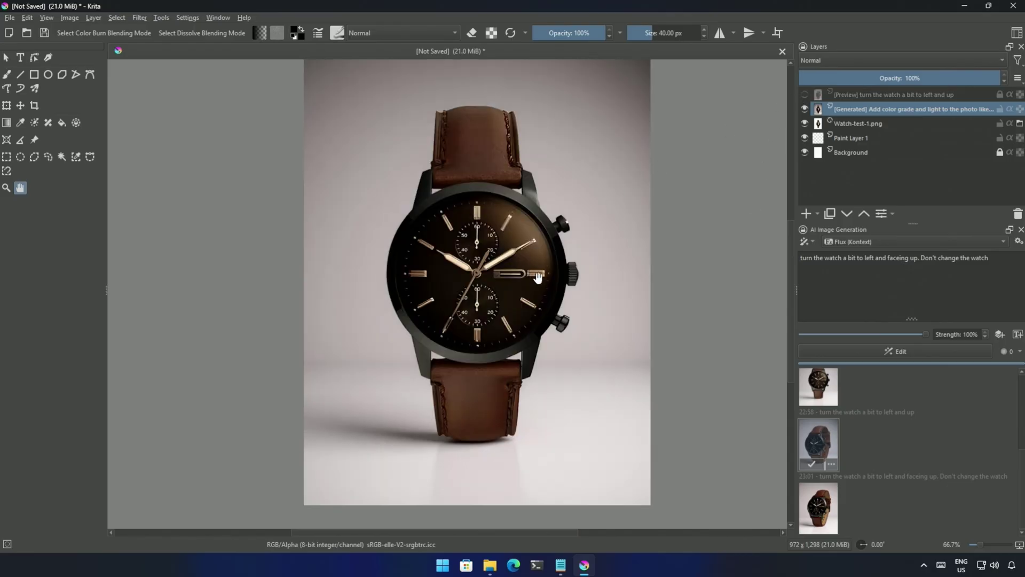
{"action": "left_click", "coordinate": [805, 94]}
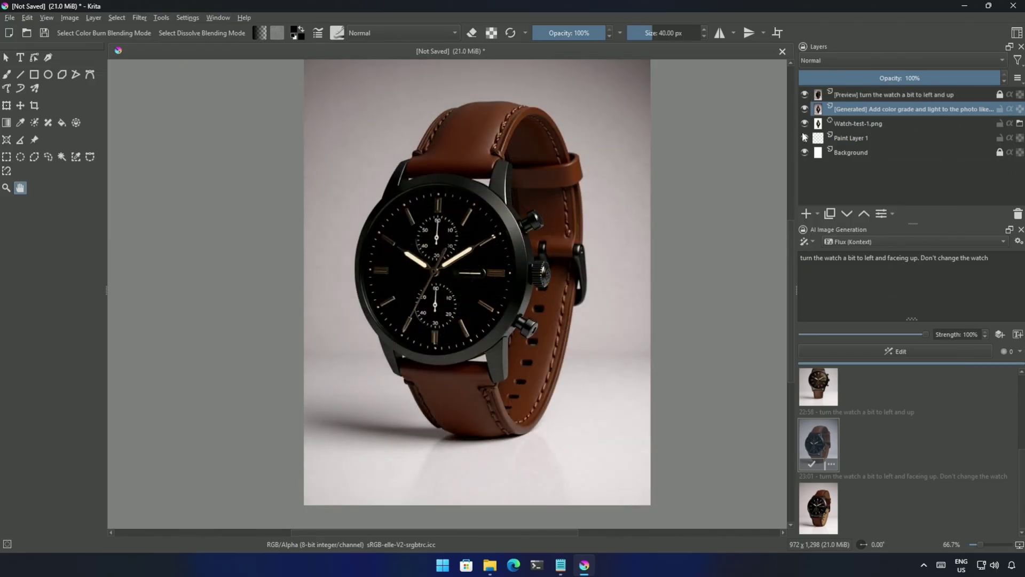
Preview the 23:01 upturned watch and toggle it repeatedly against the front-facing original
{"action": "left_click", "coordinate": [819, 516]}
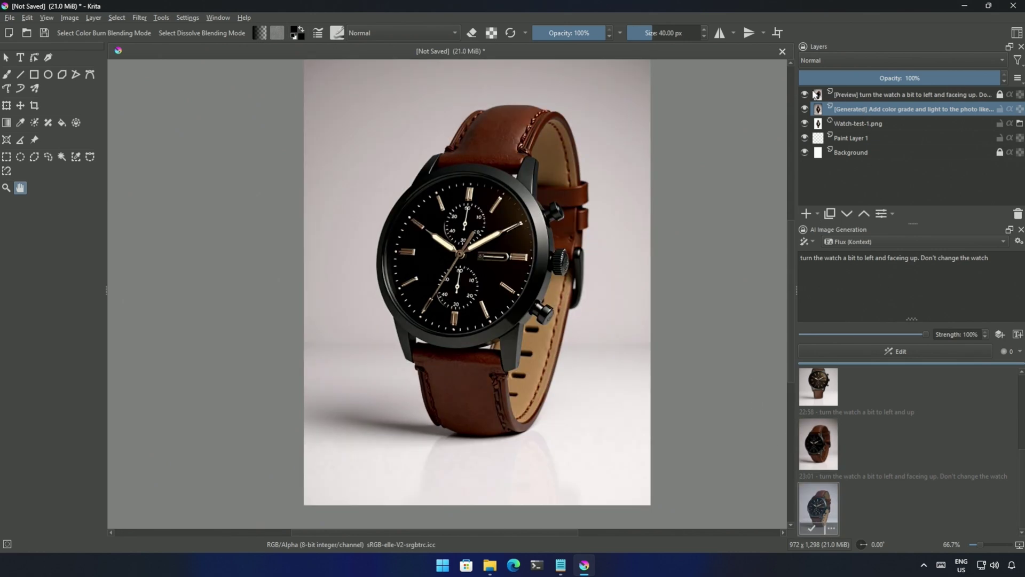
{"action": "left_click", "coordinate": [804, 94]}
{"action": "left_click", "coordinate": [805, 94]}
{"action": "left_click", "coordinate": [805, 94]}
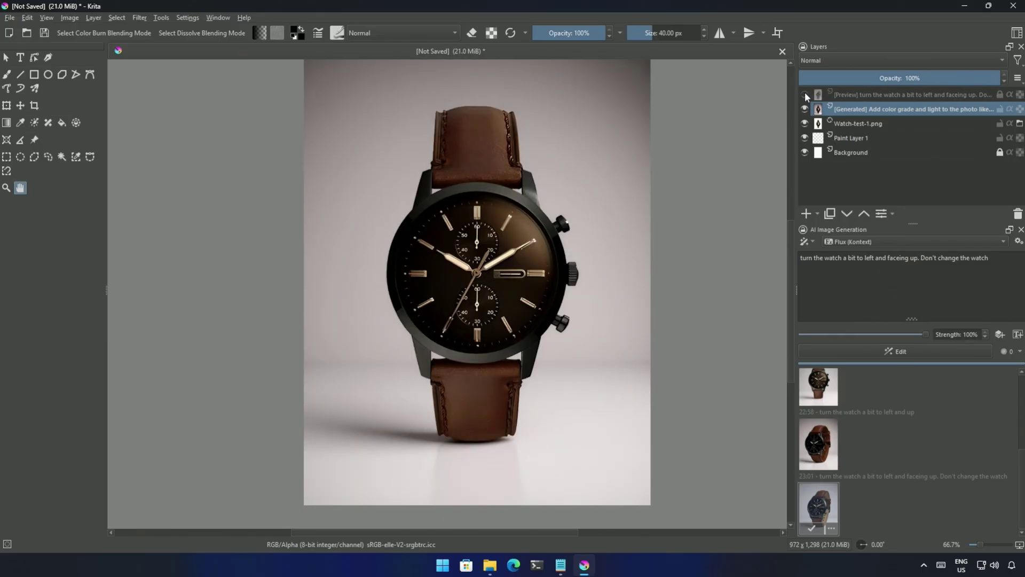
{"action": "left_click", "coordinate": [805, 95]}
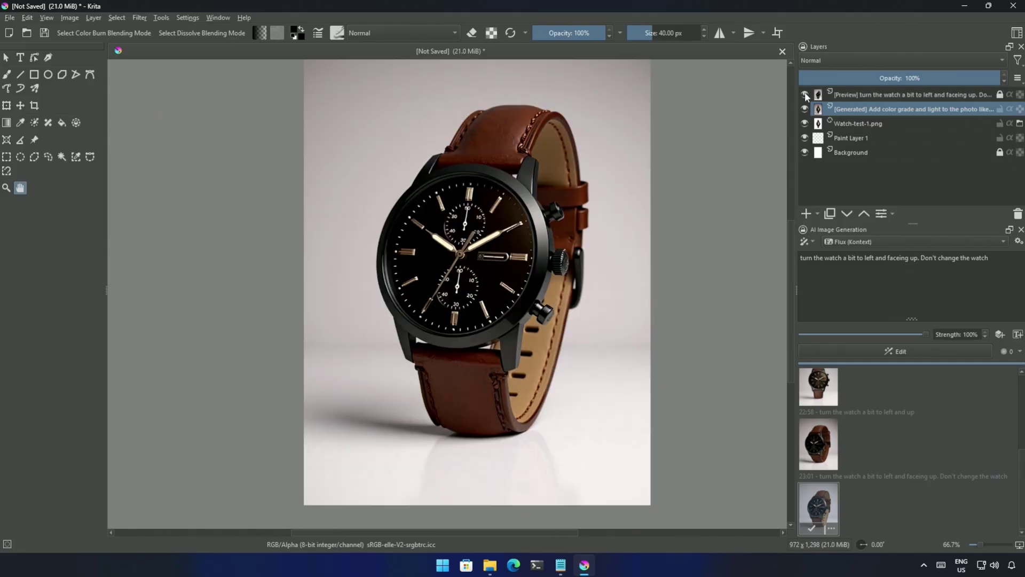
{"action": "left_click", "coordinate": [804, 94]}
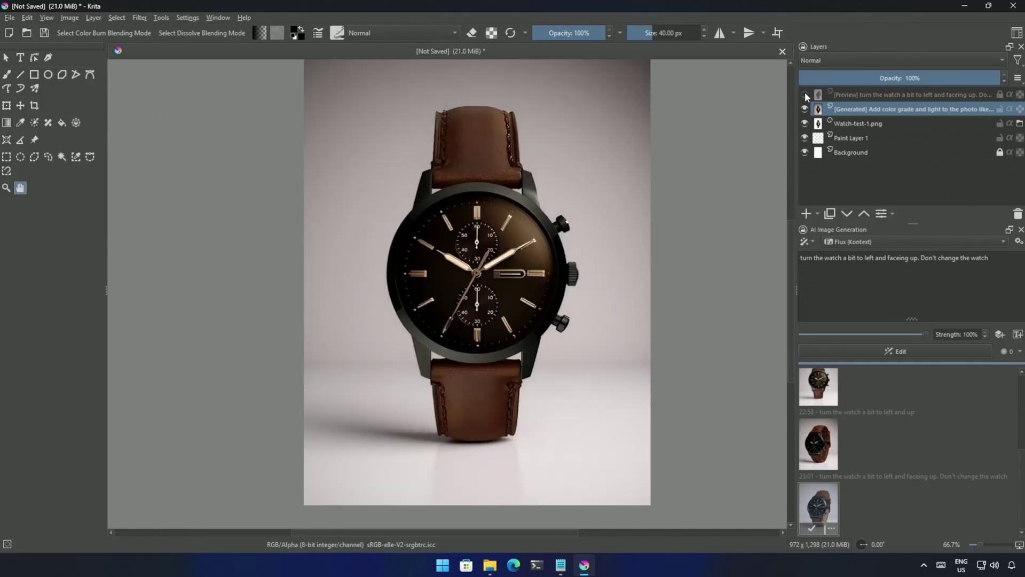
{"action": "scroll", "coordinate": [585, 288], "scroll_direction": "up", "scroll_amount": 3}
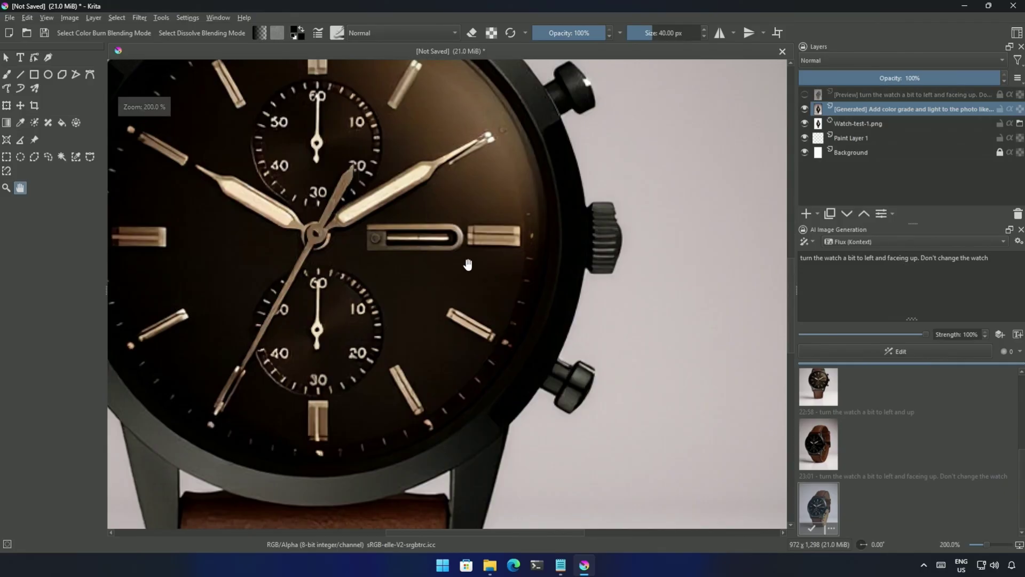
{"action": "scroll", "coordinate": [419, 241], "scroll_direction": "down", "scroll_amount": 3}
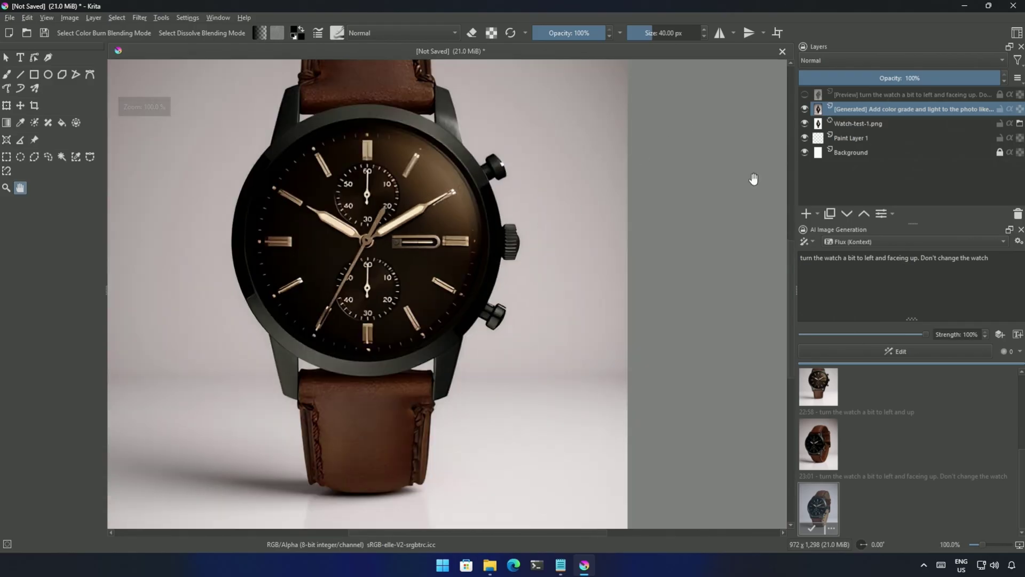
{"action": "left_click", "coordinate": [805, 94]}
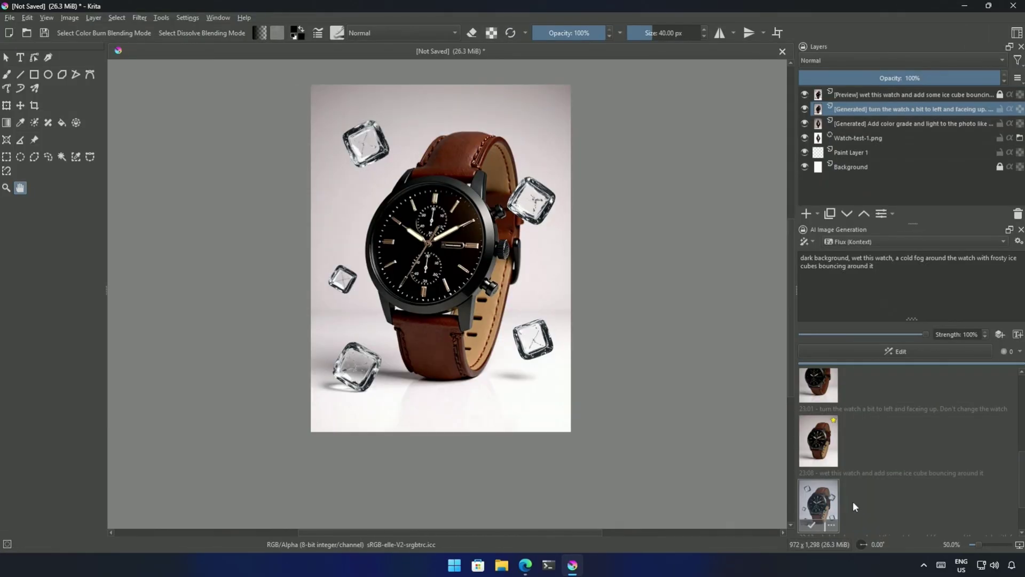
Show the dark-background wet watch result and zoom in to inspect it
{"action": "scroll", "coordinate": [854, 501], "scroll_direction": "down", "scroll_amount": 1}
{"action": "scroll", "coordinate": [854, 501], "scroll_direction": "down", "scroll_amount": 1}
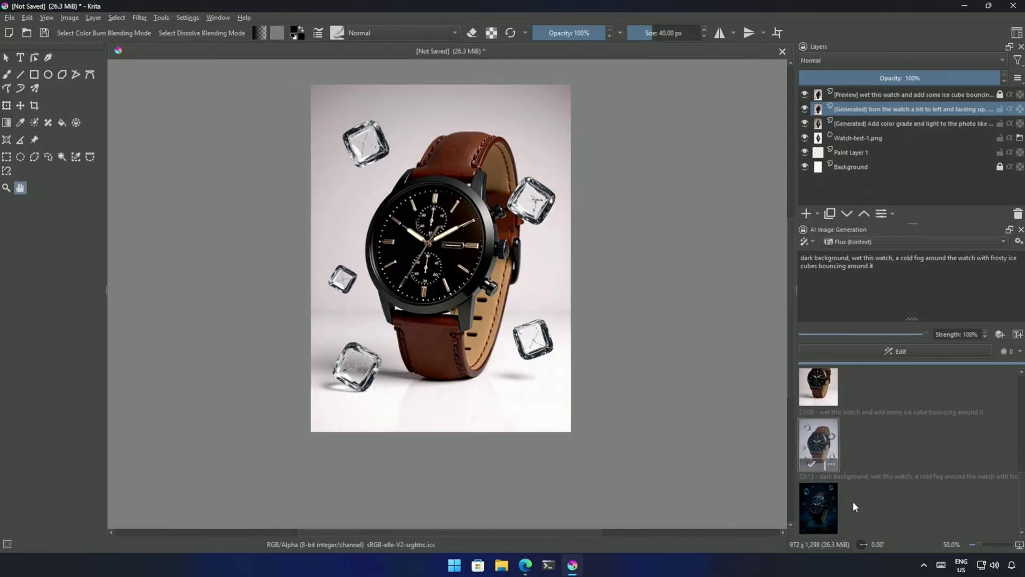
{"action": "left_click", "coordinate": [822, 505]}
{"action": "scroll", "coordinate": [680, 447], "scroll_direction": "up", "scroll_amount": 1}
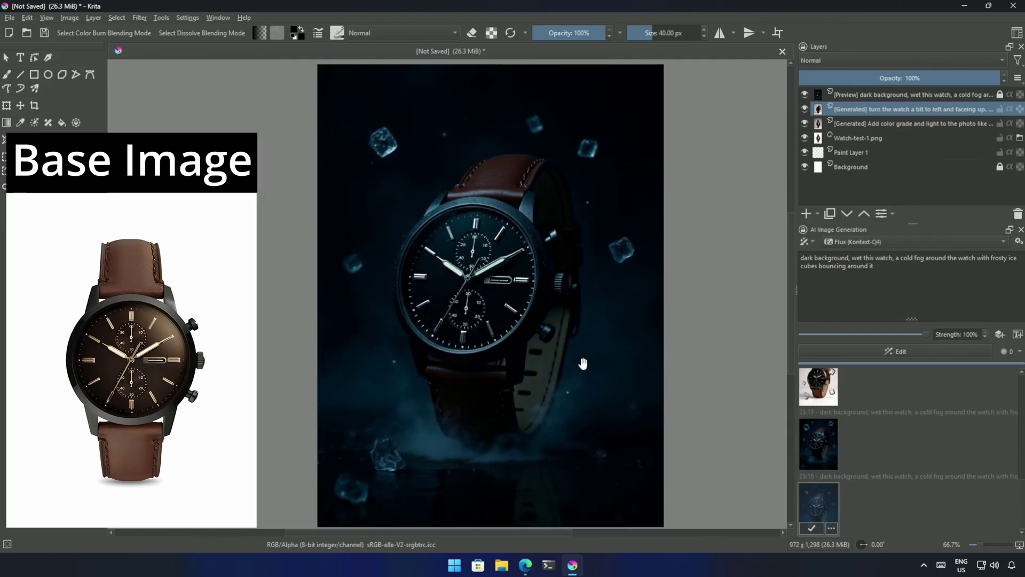
{"action": "scroll", "coordinate": [583, 363], "scroll_direction": "up", "scroll_amount": 1}
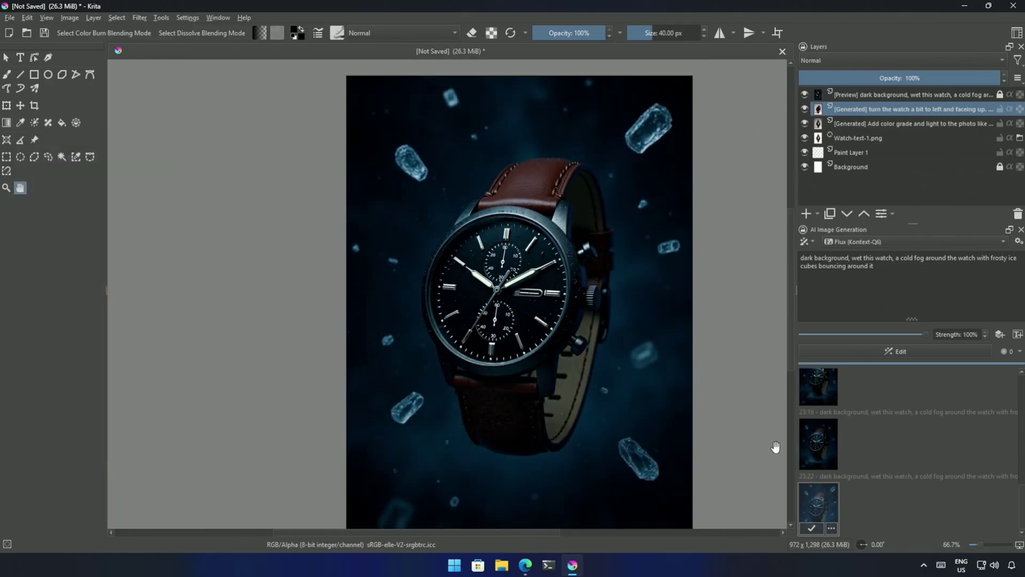
{"action": "scroll", "coordinate": [618, 335], "scroll_direction": "up", "scroll_amount": 2}
{"action": "scroll", "coordinate": [532, 307], "scroll_direction": "down", "scroll_amount": 1}
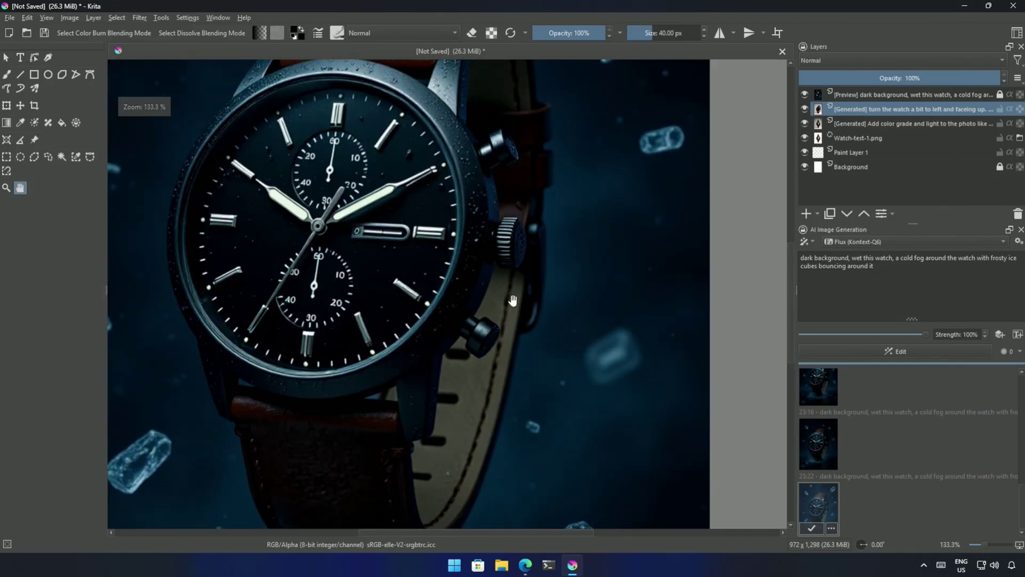
{"action": "scroll", "coordinate": [512, 337], "scroll_direction": "down", "scroll_amount": 3}
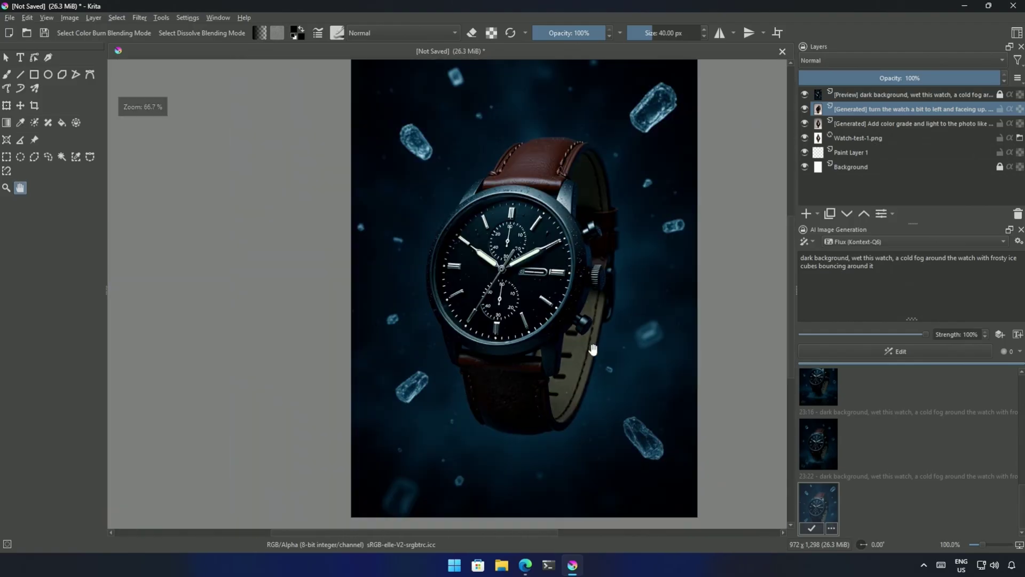
Shift the view, then drag the portrait photo into the new blank document
{"action": "left_click_drag", "start_coordinate": [593, 350], "coordinate": [563, 367]}
{"action": "scroll", "coordinate": [564, 368], "scroll_direction": "down", "scroll_amount": 1}
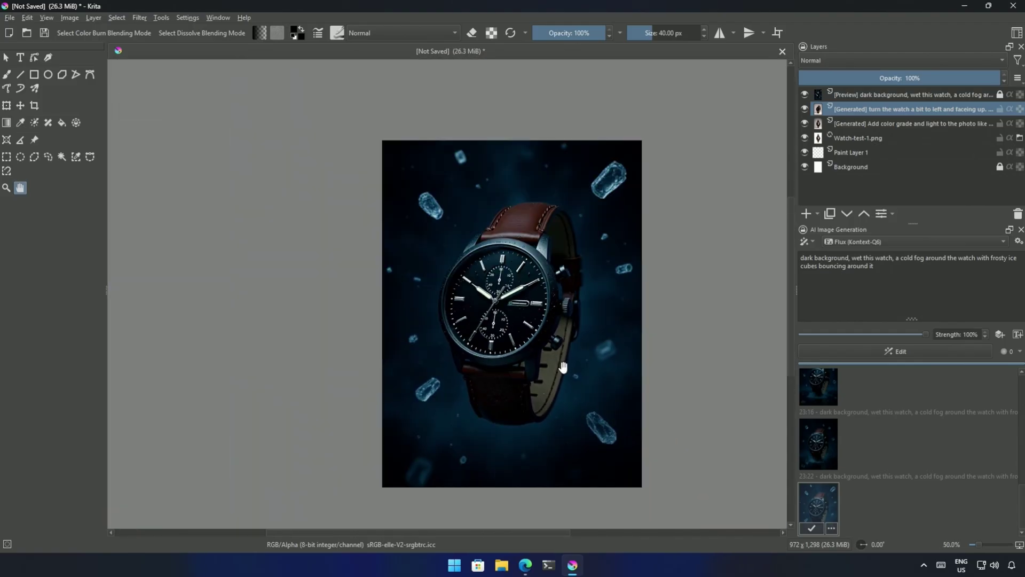
{"action": "scroll", "coordinate": [563, 367], "scroll_direction": "up", "scroll_amount": 1}
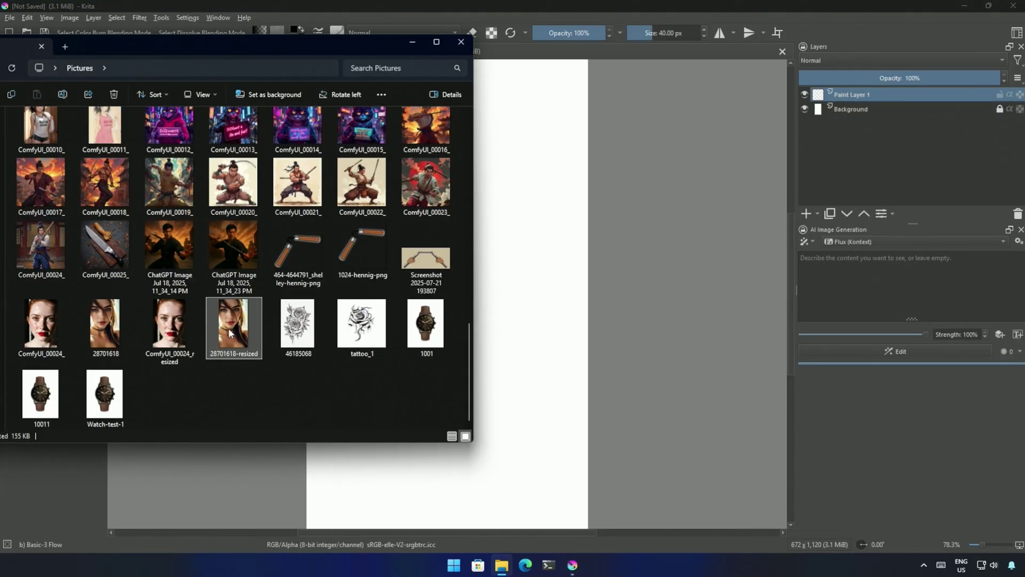
{"action": "left_click_drag", "start_coordinate": [233, 323], "coordinate": [520, 360]}
Add the portrait and the tattoo_1 image as new layers
{"action": "left_click", "coordinate": [546, 380]}
{"action": "left_click_drag", "start_coordinate": [362, 324], "coordinate": [536, 371]}
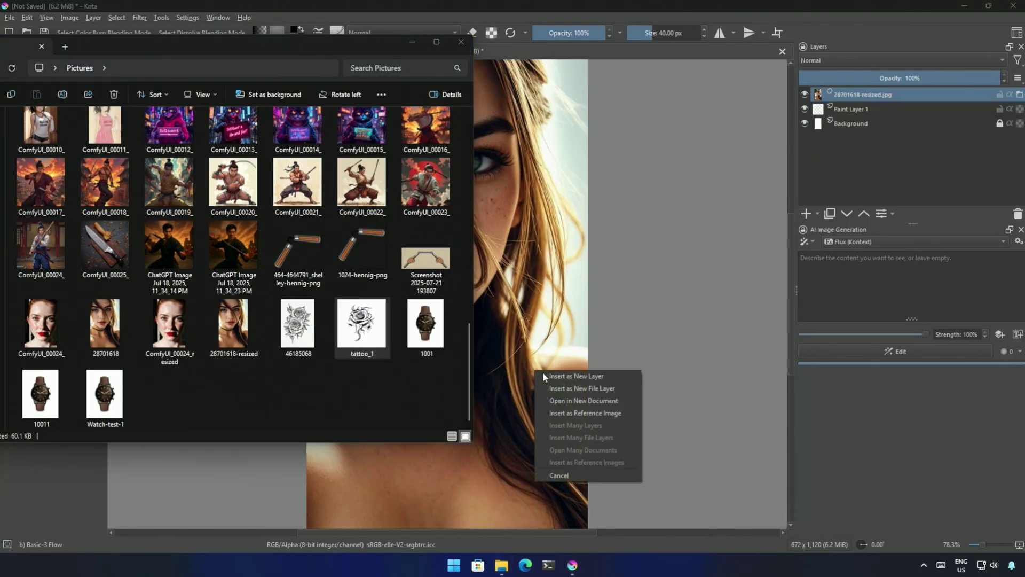
{"action": "left_click", "coordinate": [576, 377]}
Shrink the tattoo image to a small square and move it onto the woman's chest
{"action": "left_click", "coordinate": [7, 105]}
{"action": "left_click_drag", "start_coordinate": [736, 488], "coordinate": [371, 123]}
{"action": "left_click", "coordinate": [22, 106]}
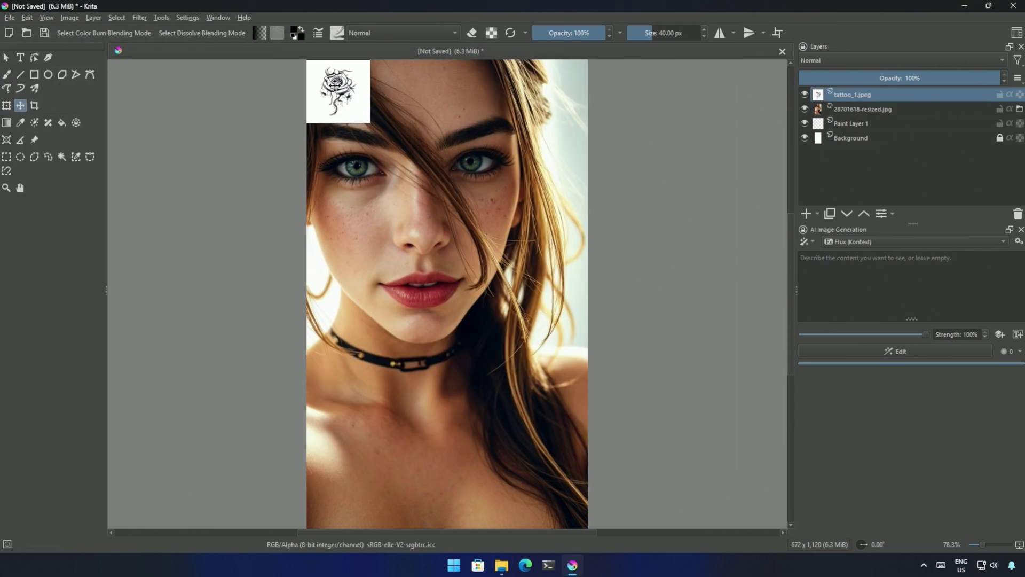
{"action": "left_click_drag", "start_coordinate": [335, 89], "coordinate": [430, 473]}
{"action": "key", "text": "minus"}
{"action": "key", "text": "ctrl+t"}
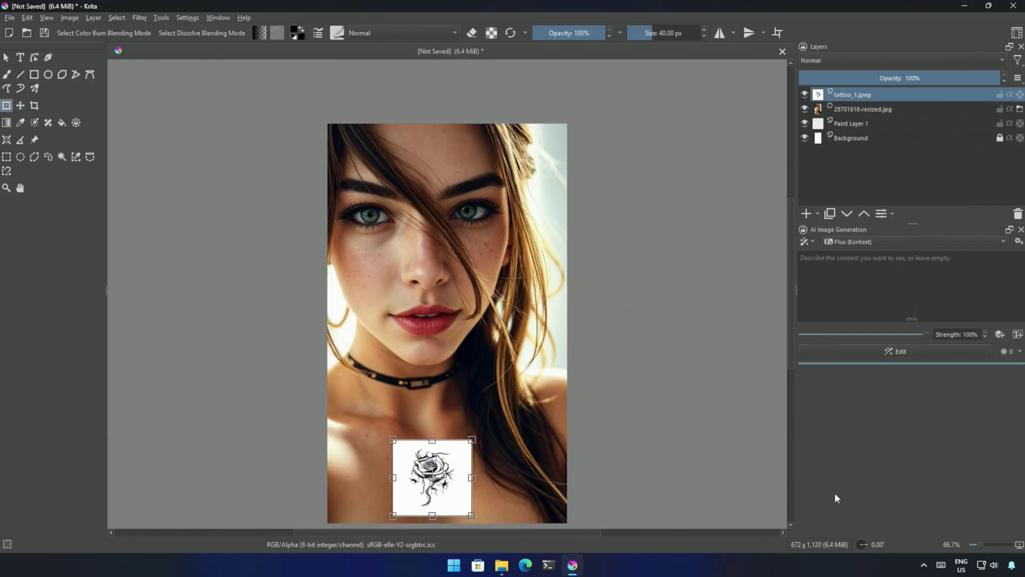
Add a Reference control using the tattoo_1.jpeg layer and start the prompt 'make this tattoo on her chest'
{"action": "left_click", "coordinate": [1002, 335]}
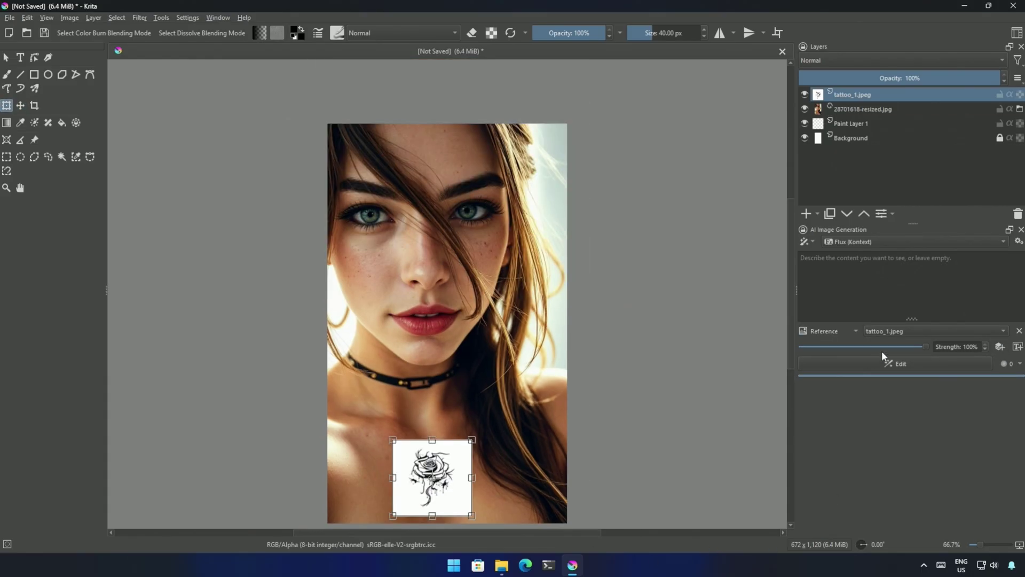
{"action": "left_click", "coordinate": [808, 330]}
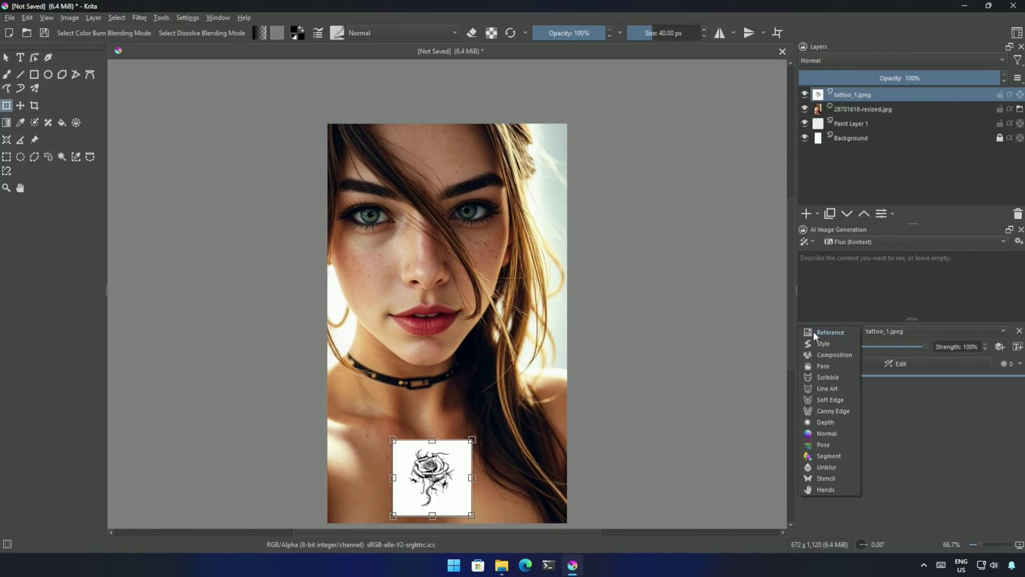
{"action": "left_click", "coordinate": [822, 330]}
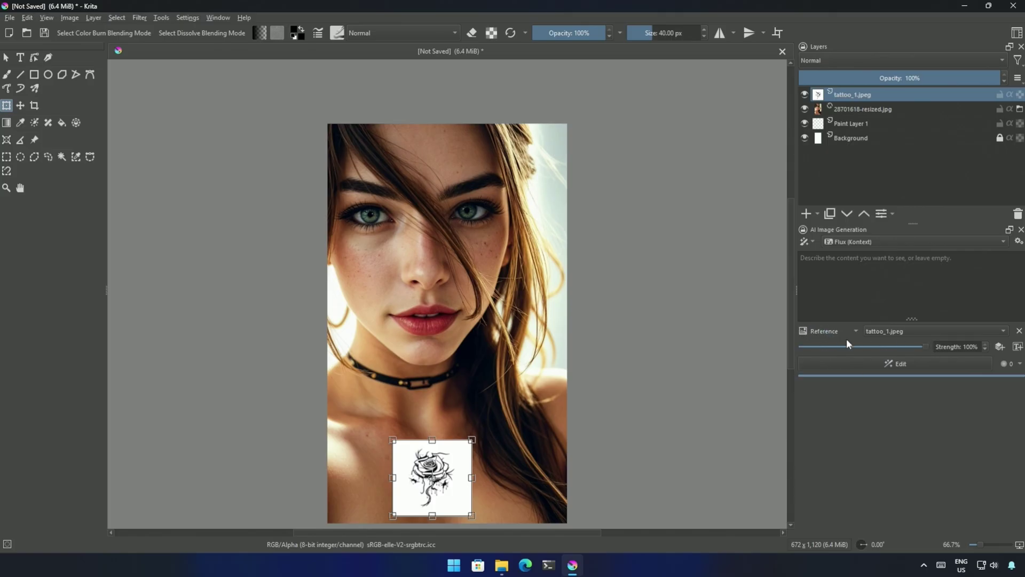
{"action": "left_click", "coordinate": [901, 332]}
{"action": "left_click", "coordinate": [884, 333]}
{"action": "left_click", "coordinate": [878, 268]}
{"action": "type", "text": "make this tattoo on her chest"}
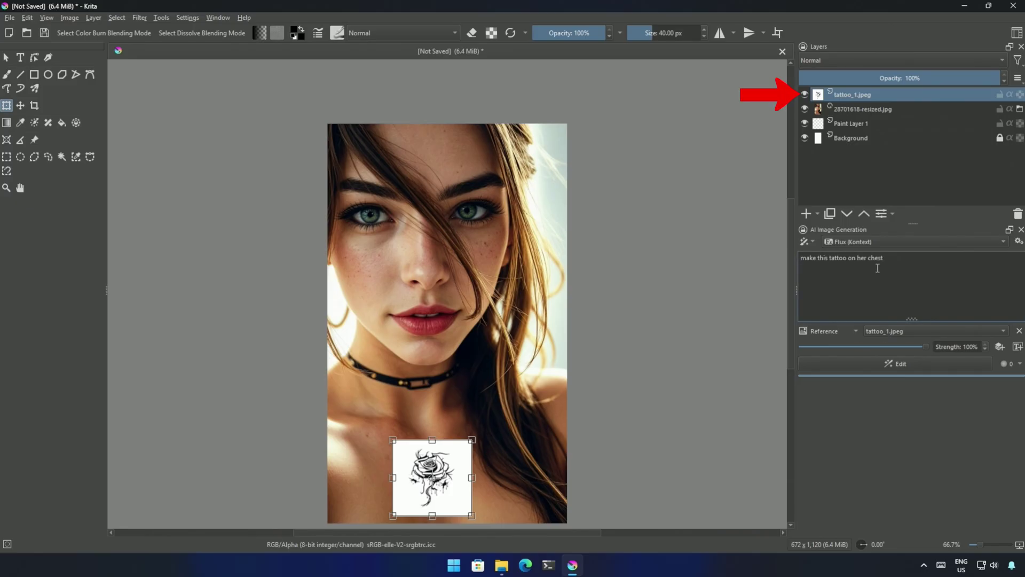
Generate the tattoo on her chest, zoom into it, and preview the second result
{"action": "left_click", "coordinate": [885, 362]}
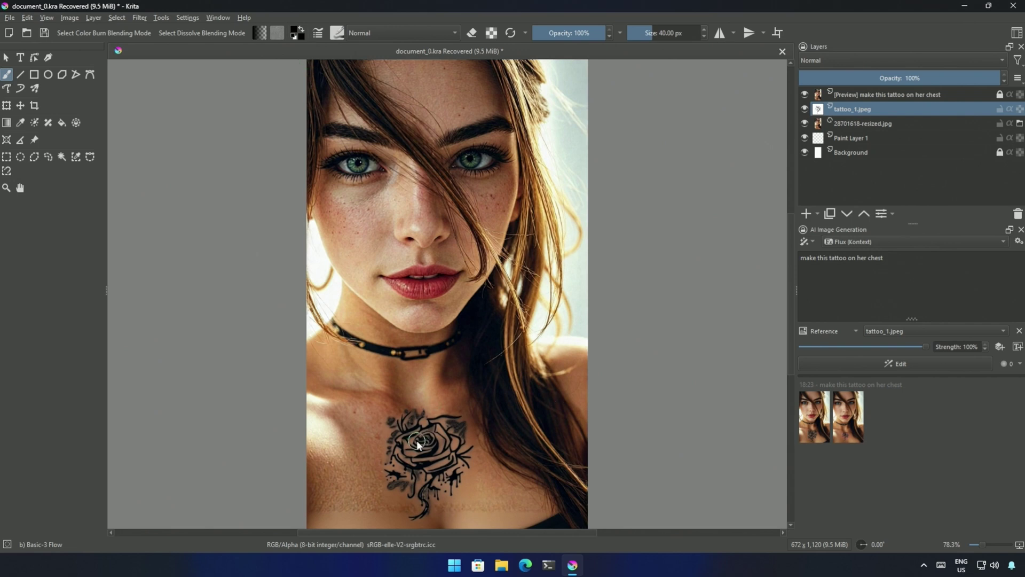
{"action": "scroll", "coordinate": [464, 468], "scroll_direction": "up", "scroll_amount": 3}
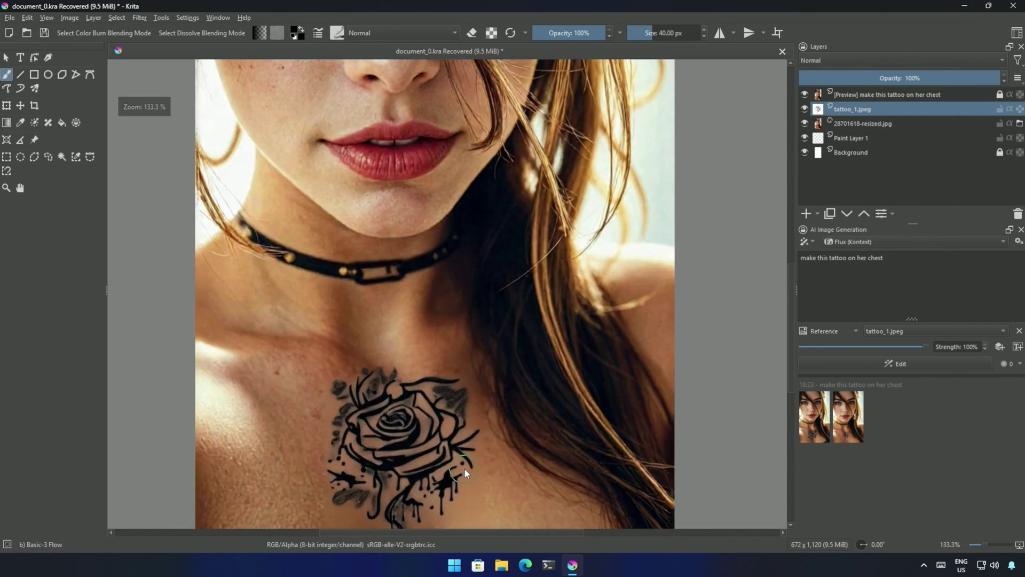
{"action": "left_click", "coordinate": [19, 188]}
{"action": "scroll", "coordinate": [592, 416], "scroll_direction": "down", "scroll_amount": 3}
{"action": "left_click", "coordinate": [849, 419]}
{"action": "scroll", "coordinate": [559, 425], "scroll_direction": "up", "scroll_amount": 4}
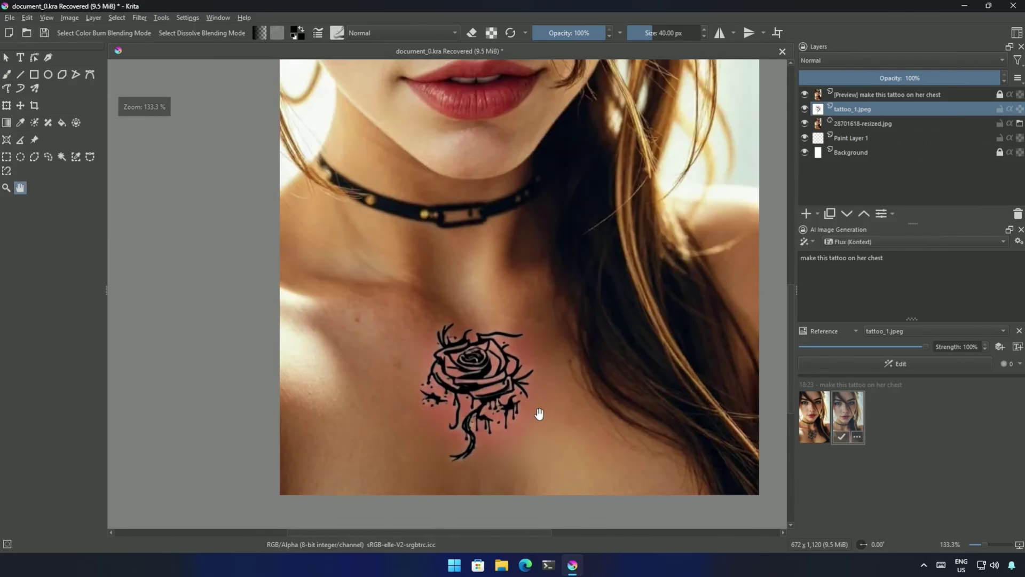
{"action": "scroll", "coordinate": [538, 414], "scroll_direction": "up", "scroll_amount": 2}
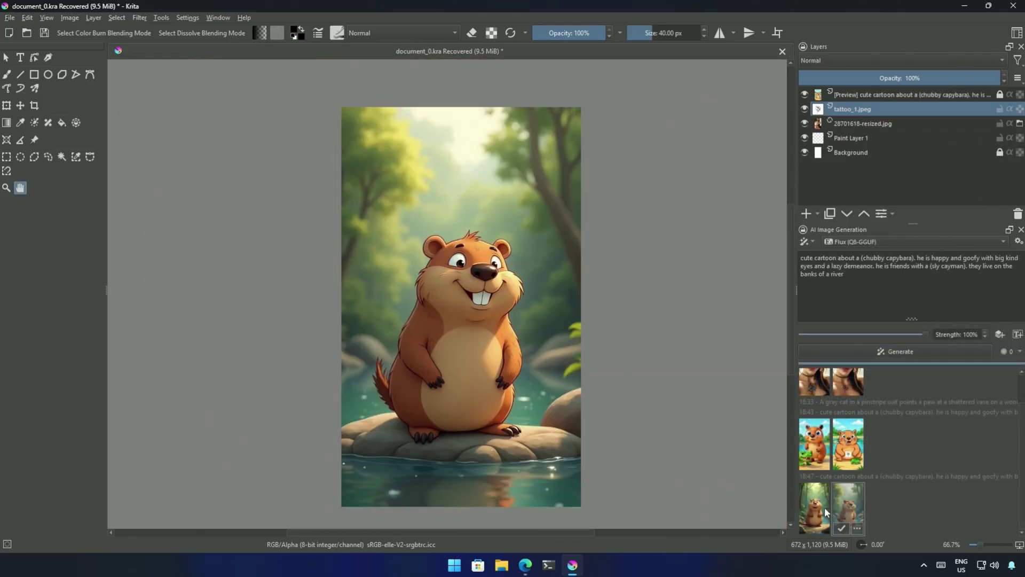
Compare the three-hat and six-hat results, choose the six-hat image, and nudge it to the top-right corner
{"action": "left_click", "coordinate": [817, 509]}
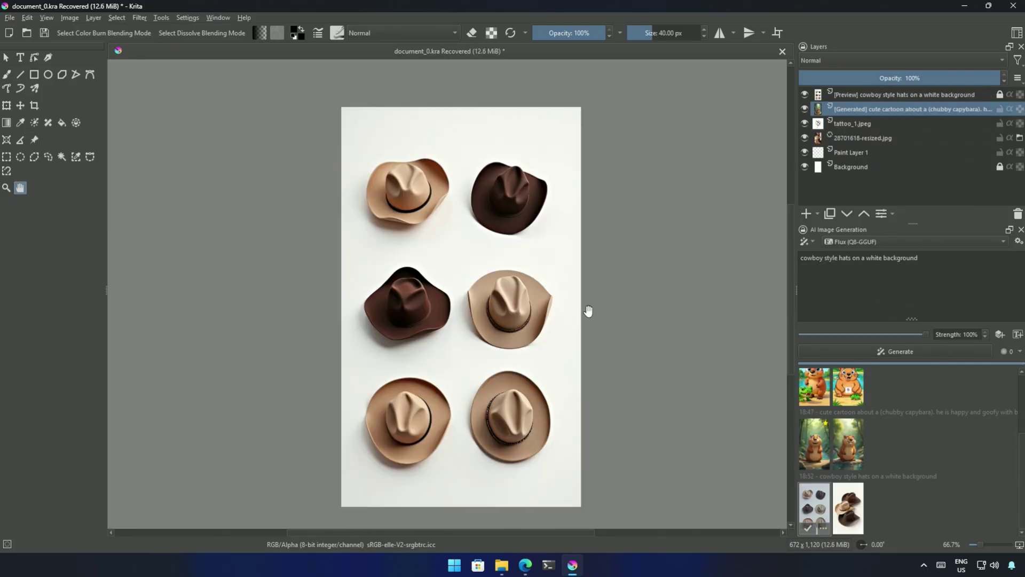
{"action": "left_click", "coordinate": [850, 514]}
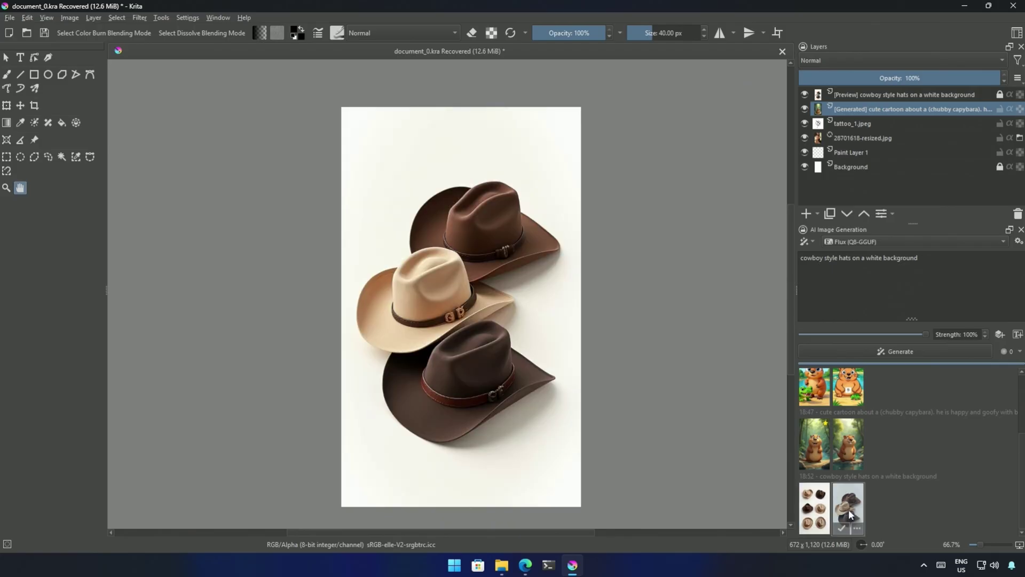
{"action": "left_click", "coordinate": [815, 496]}
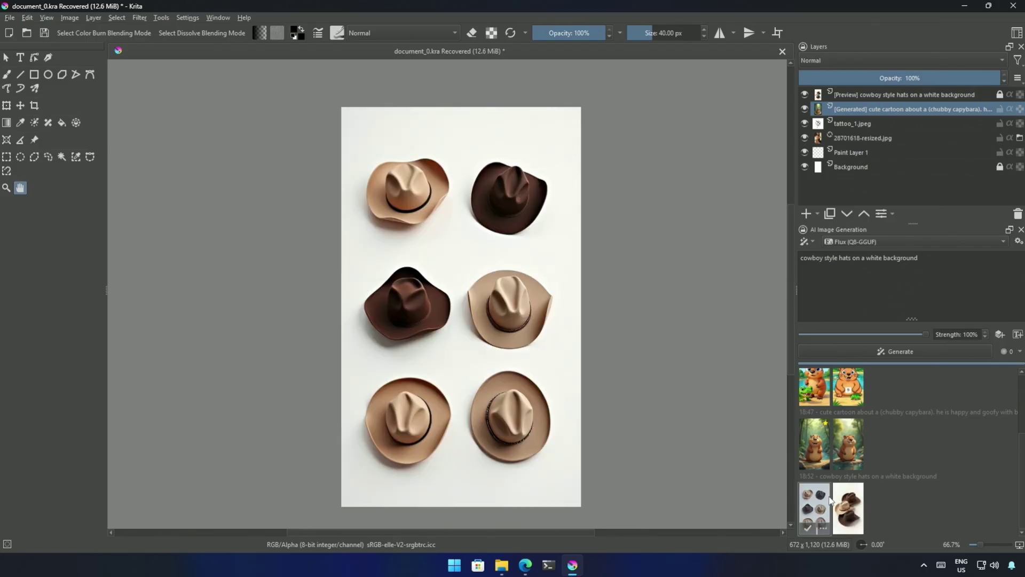
{"action": "left_click", "coordinate": [850, 501]}
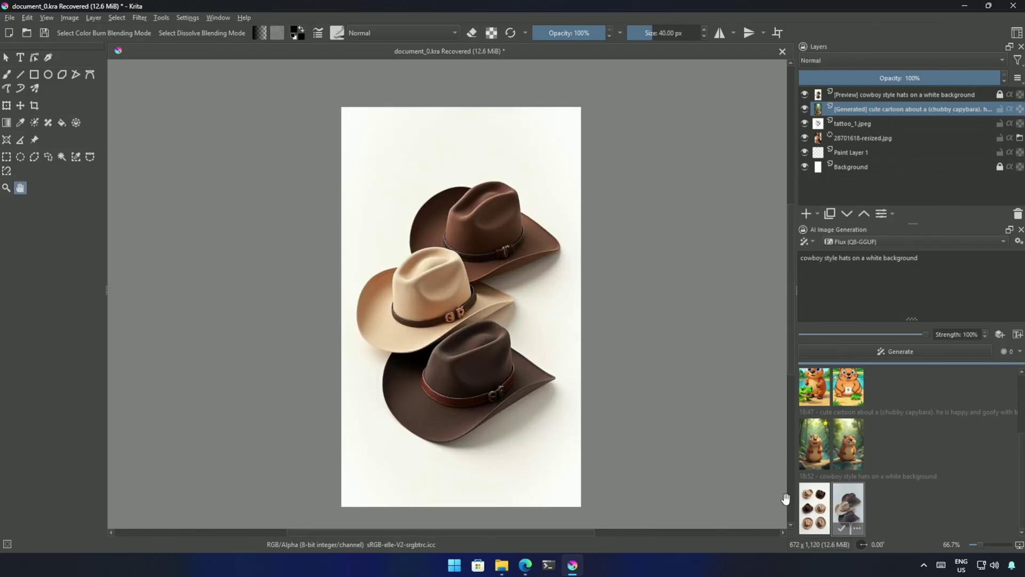
{"action": "left_click", "coordinate": [807, 510]}
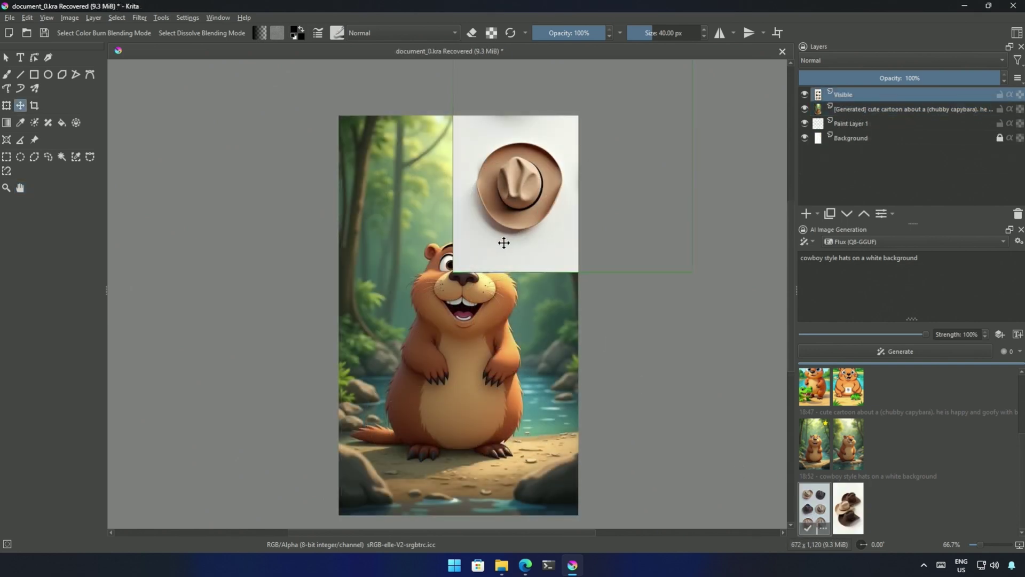
{"action": "left_click_drag", "start_coordinate": [504, 241], "coordinate": [508, 220]}
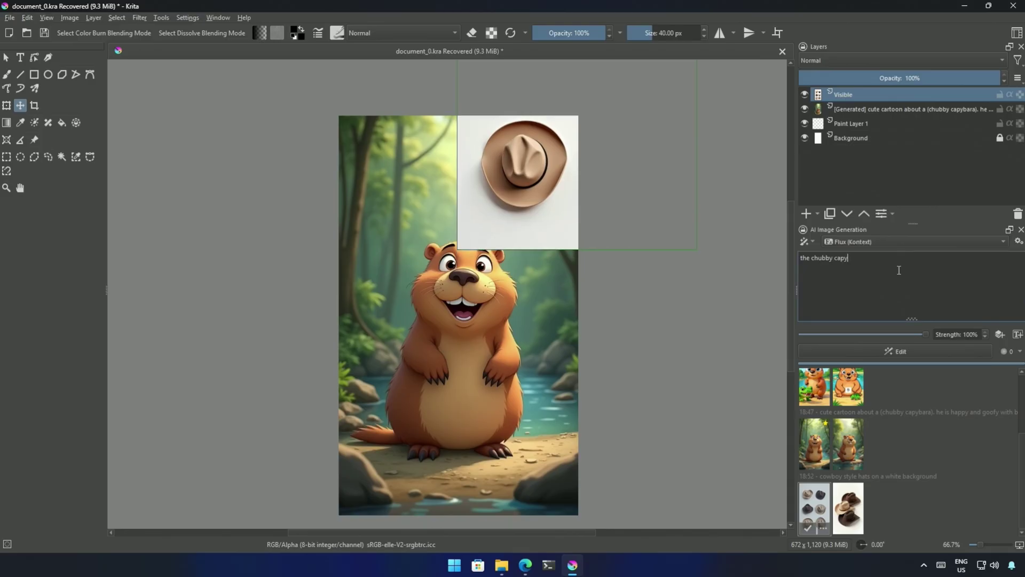
Extend the capybara-wearing-a-hat prompt, add the image as reference, generate, and preview the larger- and smaller-hat results
{"action": "type", "text": "bara is wearing a hat."}
{"action": "left_click", "coordinate": [1000, 334]}
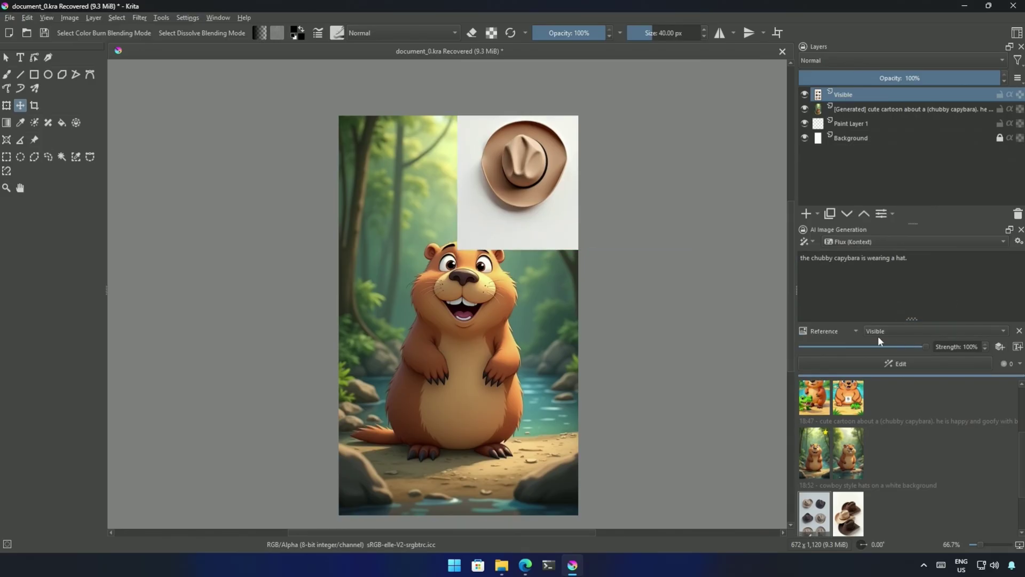
{"action": "left_click", "coordinate": [900, 363]}
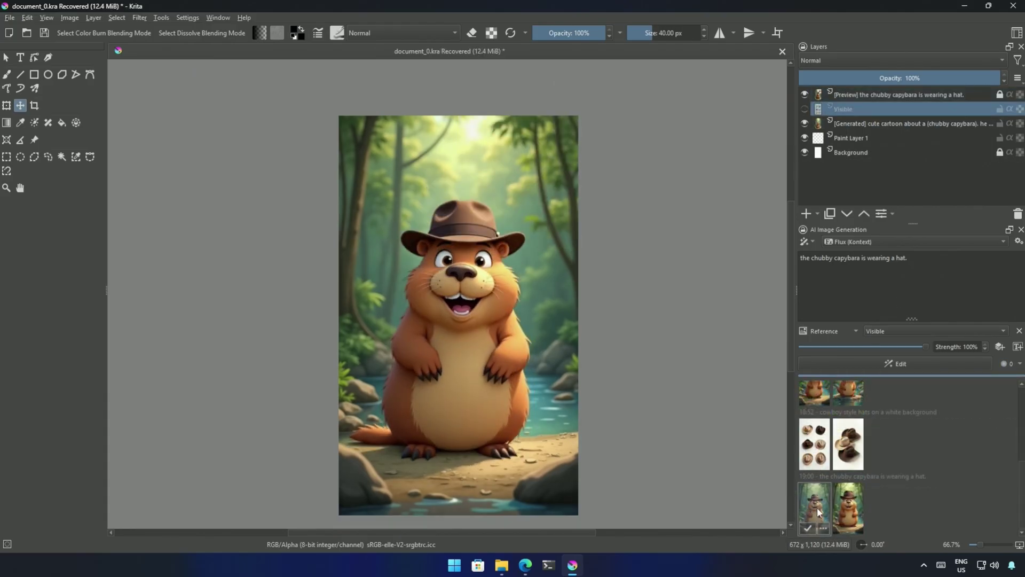
{"action": "left_click", "coordinate": [844, 513]}
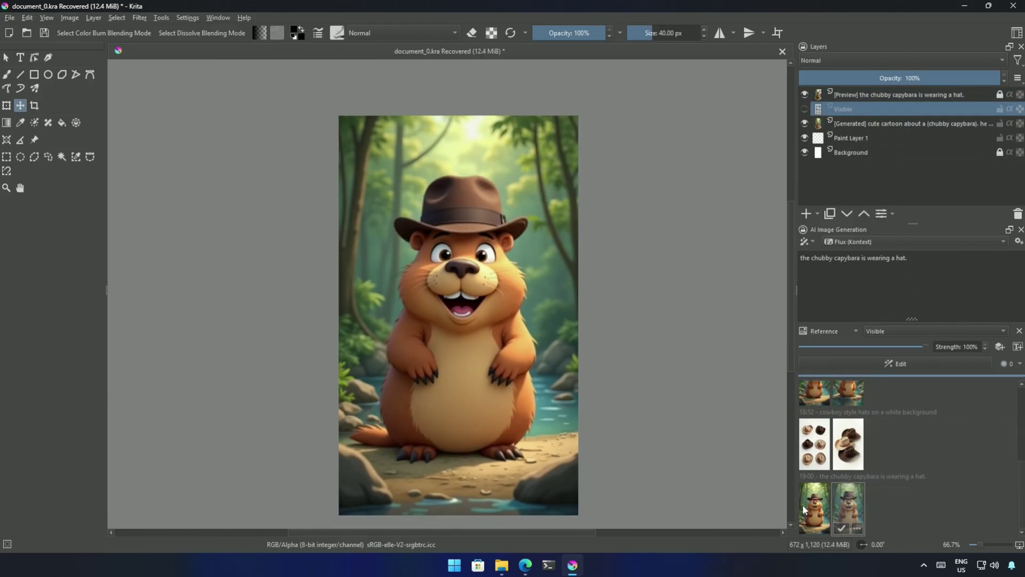
{"action": "left_click", "coordinate": [809, 510]}
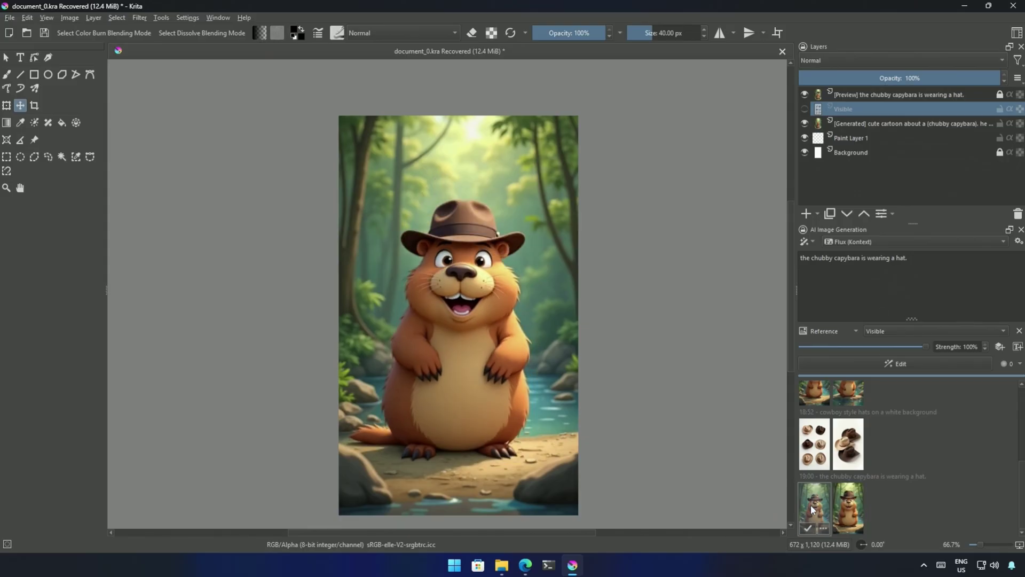
Compare the cowboy-hats reference result with the new hat-preserving results, then pick up cowboy hat-1.png
{"action": "left_click", "coordinate": [821, 453]}
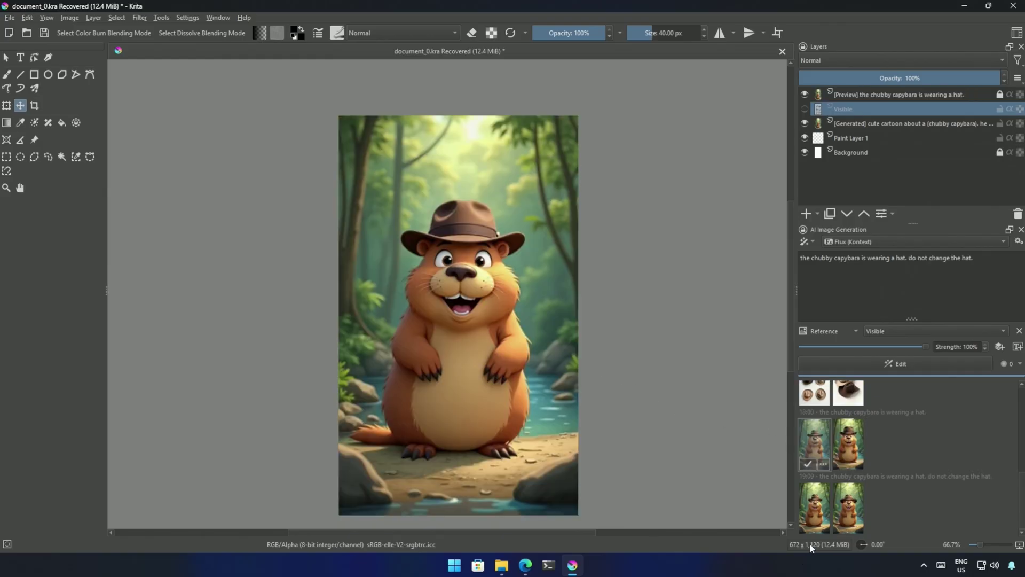
{"action": "left_click", "coordinate": [812, 510]}
{"action": "left_click", "coordinate": [843, 508]}
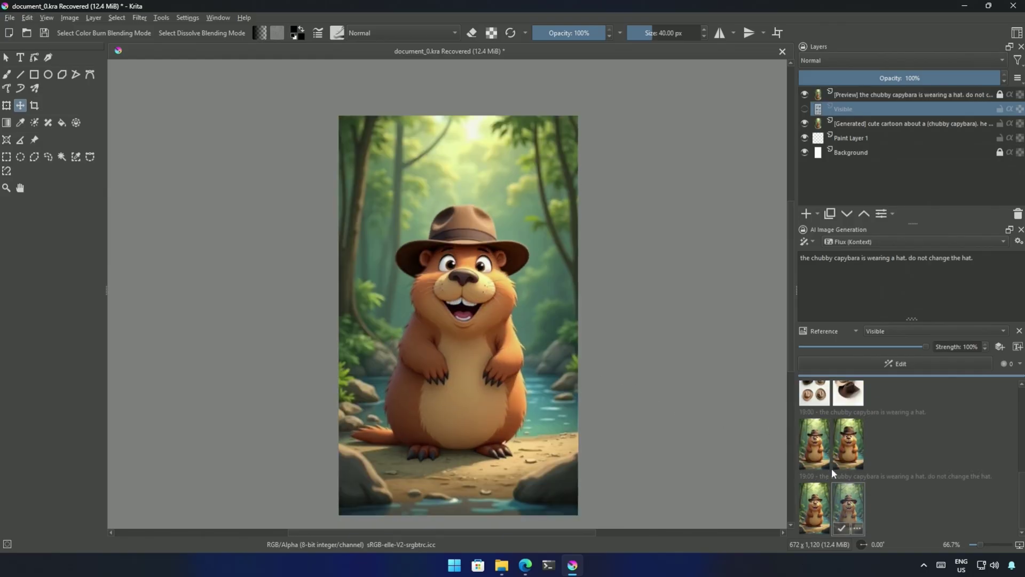
{"action": "left_click", "coordinate": [838, 461]}
{"action": "left_click", "coordinate": [850, 510]}
{"action": "left_click", "coordinate": [502, 565]}
Insert cowboy hat-1.png as a layer above the capybara's head and set it as Reference
{"action": "left_click_drag", "start_coordinate": [258, 366], "coordinate": [526, 334]}
{"action": "left_click", "coordinate": [546, 345]}
{"action": "left_click_drag", "start_coordinate": [418, 196], "coordinate": [479, 204]}
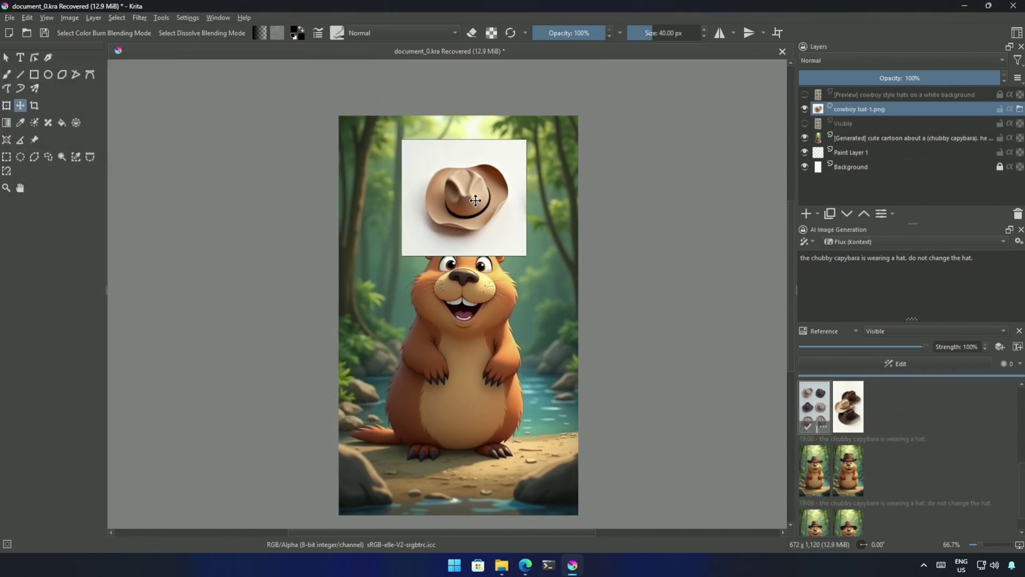
{"action": "left_click", "coordinate": [893, 331]}
{"action": "left_click", "coordinate": [893, 320]}
Generate the hatted capybara, compare the results, then filter Civitai models to Flux.1 Kontext LoRAs
{"action": "left_click", "coordinate": [897, 364]}
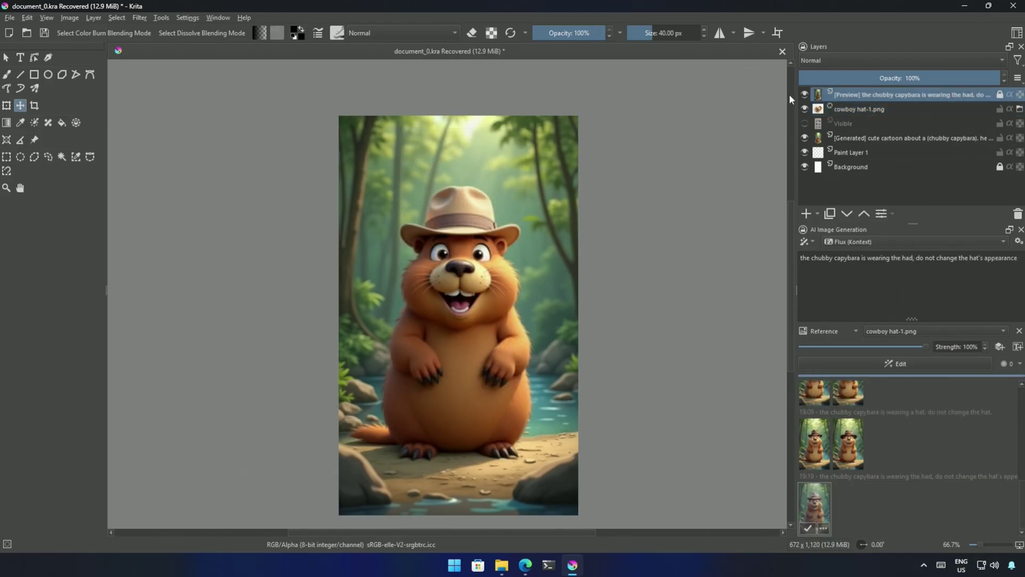
{"action": "left_click", "coordinate": [805, 95]}
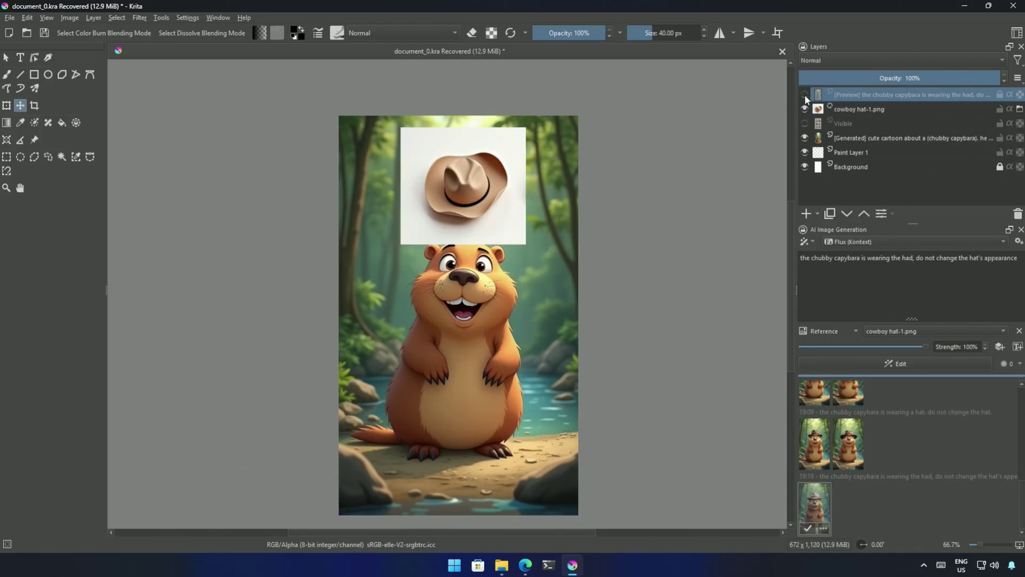
{"action": "left_click", "coordinate": [805, 95]}
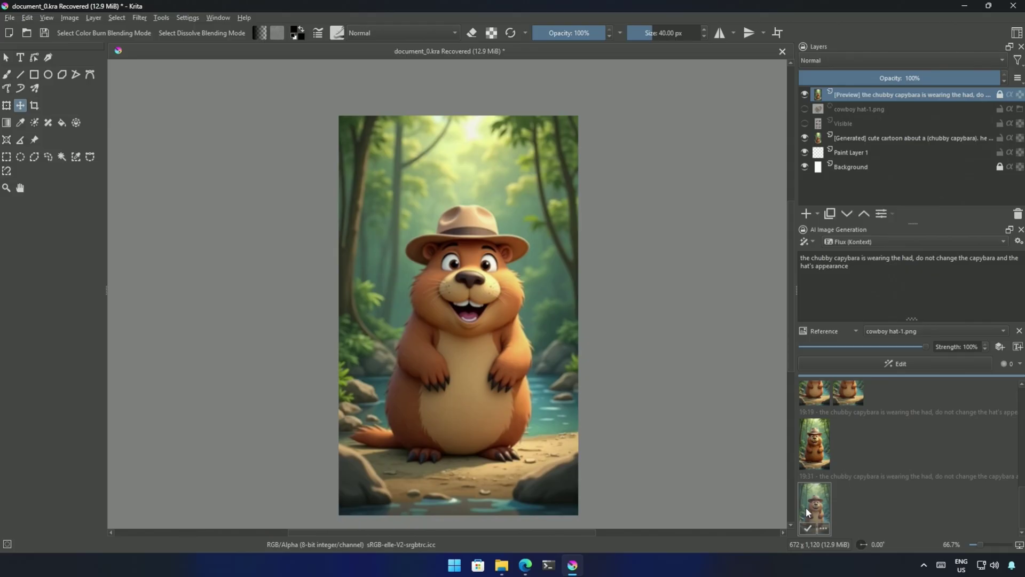
{"action": "left_click", "coordinate": [812, 507]}
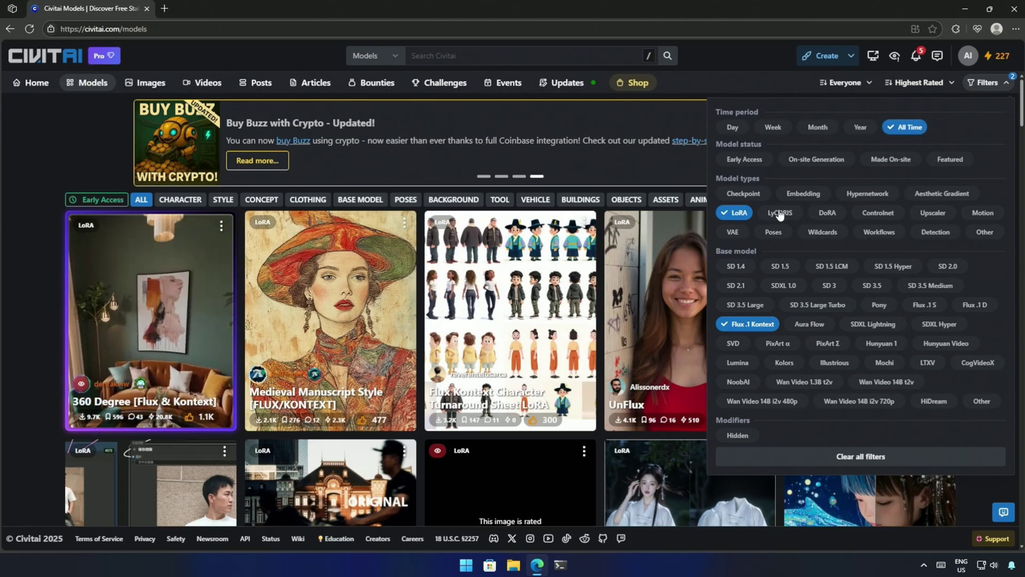
{"action": "left_click", "coordinate": [739, 213]}
{"action": "left_click", "coordinate": [759, 325]}
Close the filter panel and scroll the Flux.1 Kontext LoRA results down to Place it
{"action": "left_click", "coordinate": [75, 246]}
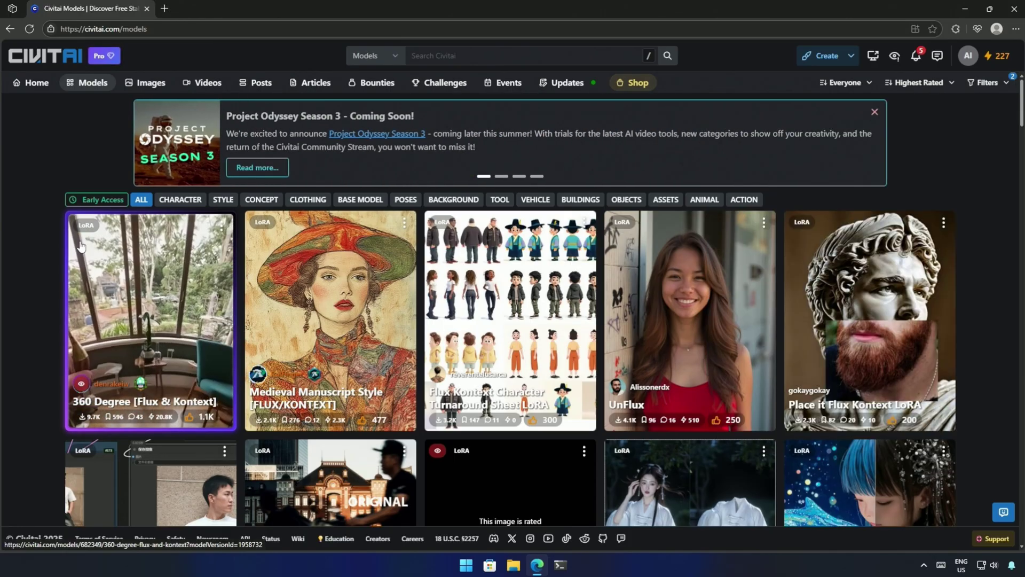
{"action": "scroll", "coordinate": [33, 241], "scroll_direction": "down", "scroll_amount": 6}
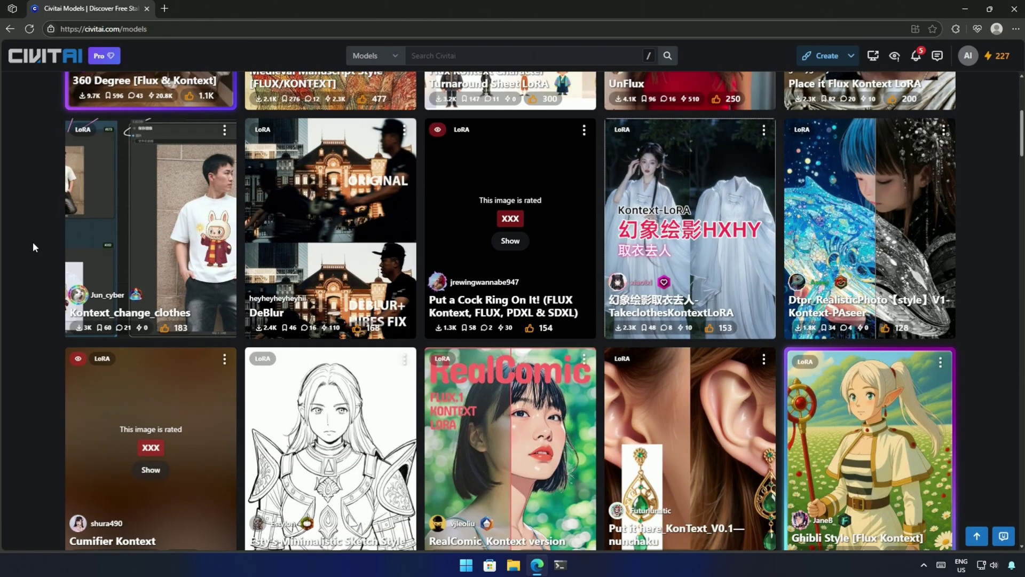
{"action": "scroll", "coordinate": [33, 242], "scroll_direction": "down", "scroll_amount": 2}
{"action": "scroll", "coordinate": [34, 242], "scroll_direction": "down", "scroll_amount": 2}
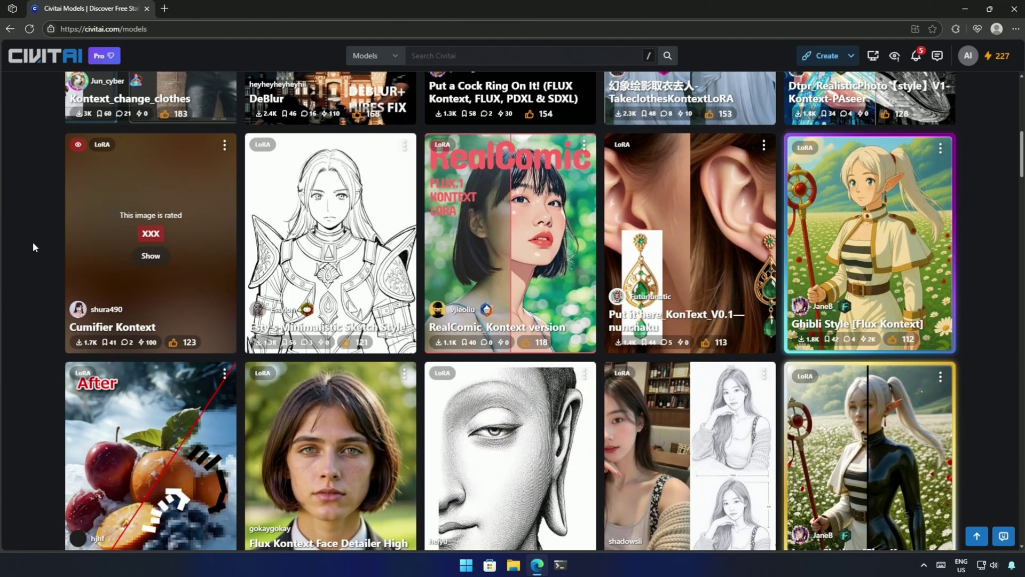
{"action": "scroll", "coordinate": [33, 247], "scroll_direction": "down", "scroll_amount": 2}
{"action": "scroll", "coordinate": [33, 247], "scroll_direction": "down", "scroll_amount": 5}
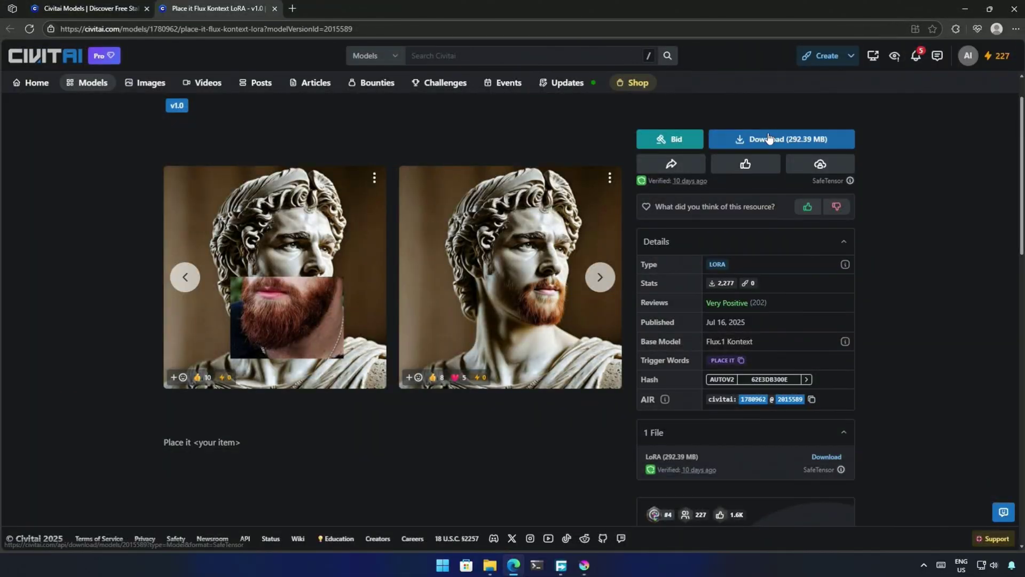
Download the Place it LoRA into ComfyUI's models\loras folder
{"action": "left_click", "coordinate": [766, 143]}
{"action": "left_click", "coordinate": [641, 267]}
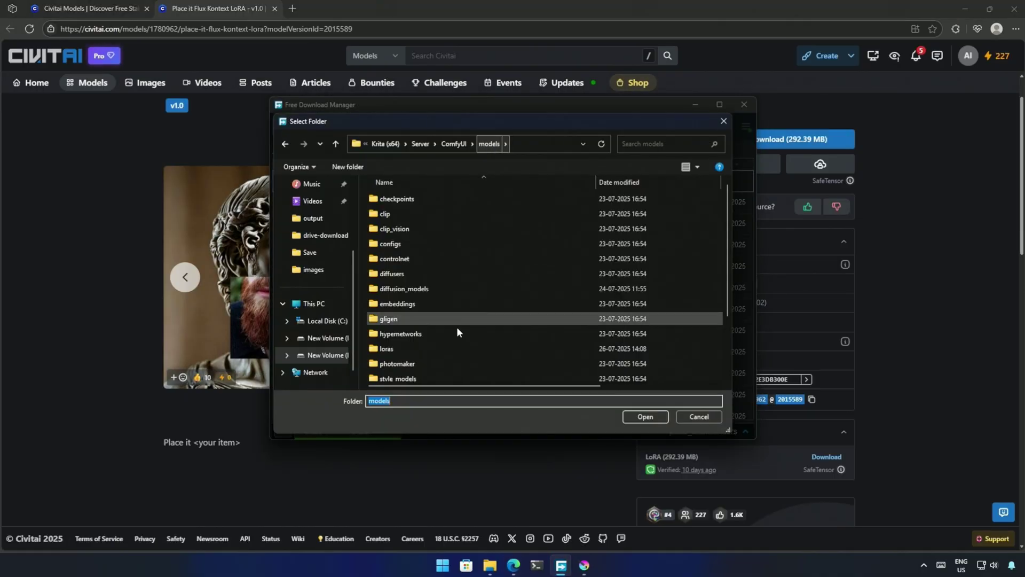
{"action": "double_click", "coordinate": [420, 351]}
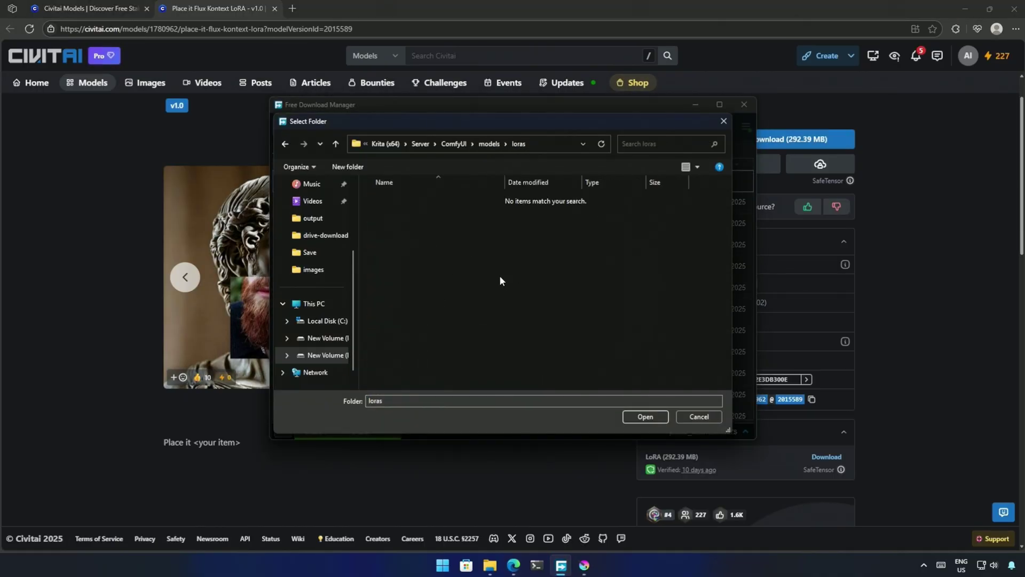
{"action": "left_click", "coordinate": [645, 416]}
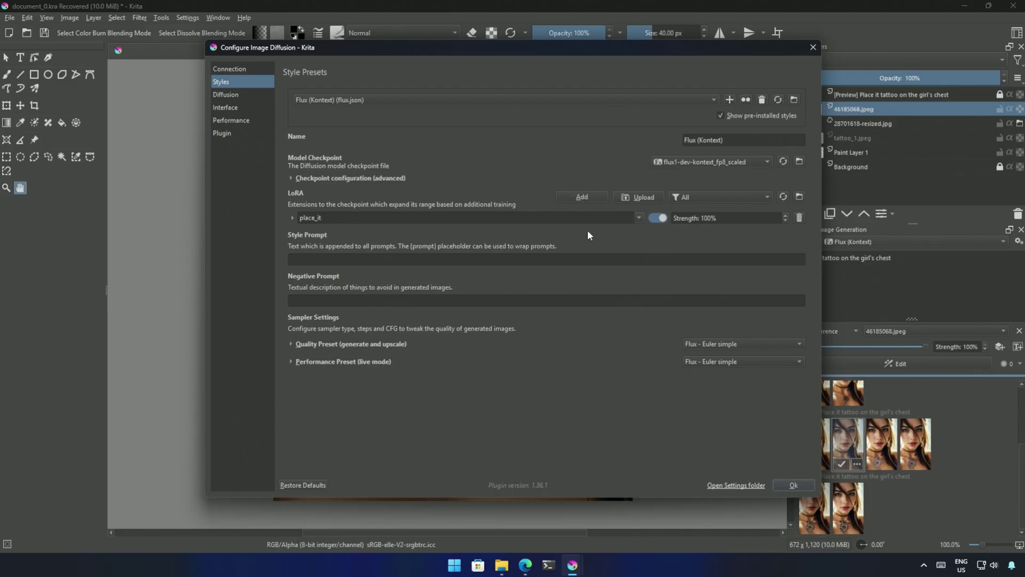
Select place_it as the Flux (Kontext) style's LoRA and confirm the settings
{"action": "left_click", "coordinate": [638, 217]}
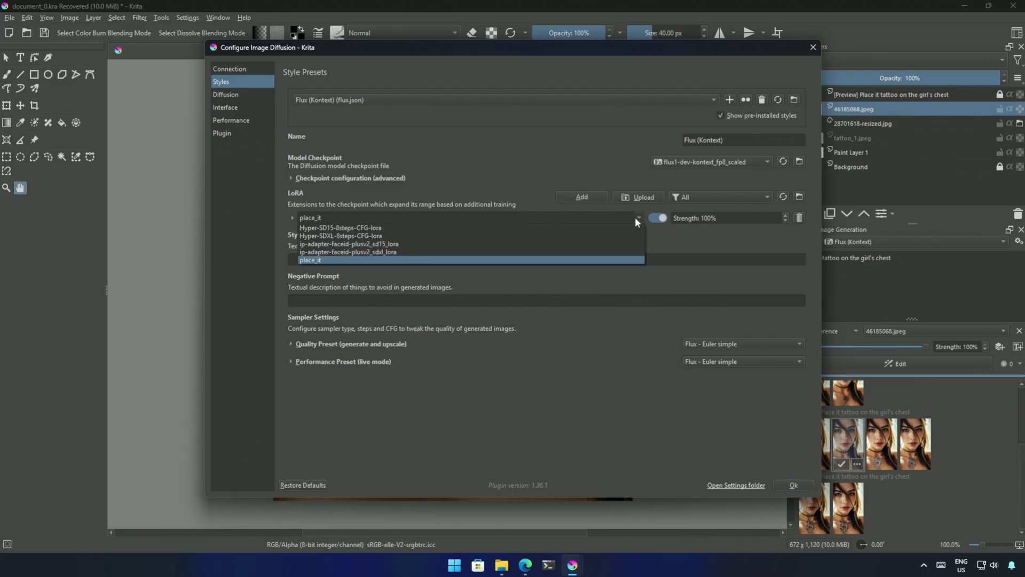
{"action": "left_click", "coordinate": [321, 260]}
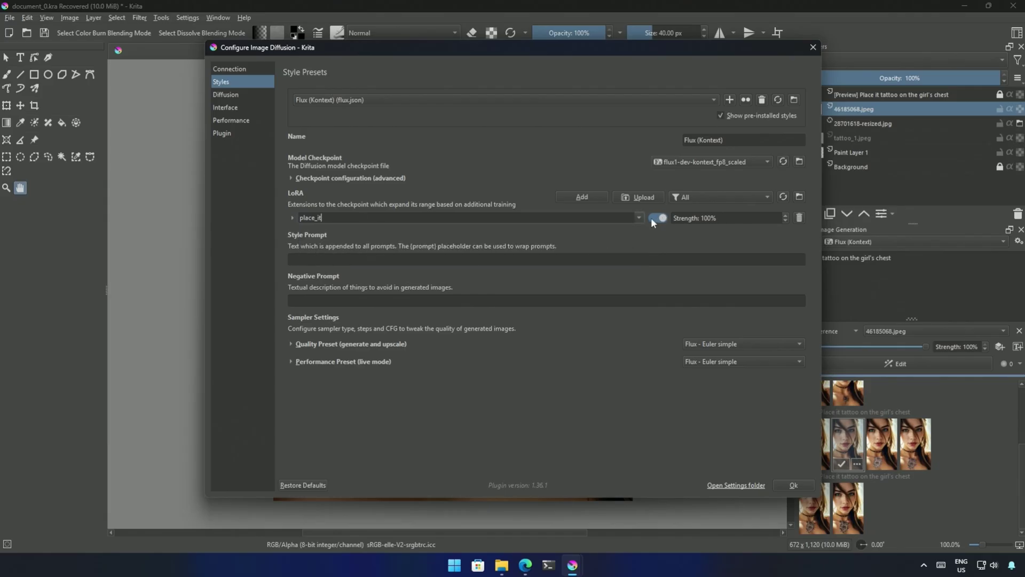
{"action": "left_click", "coordinate": [795, 484]}
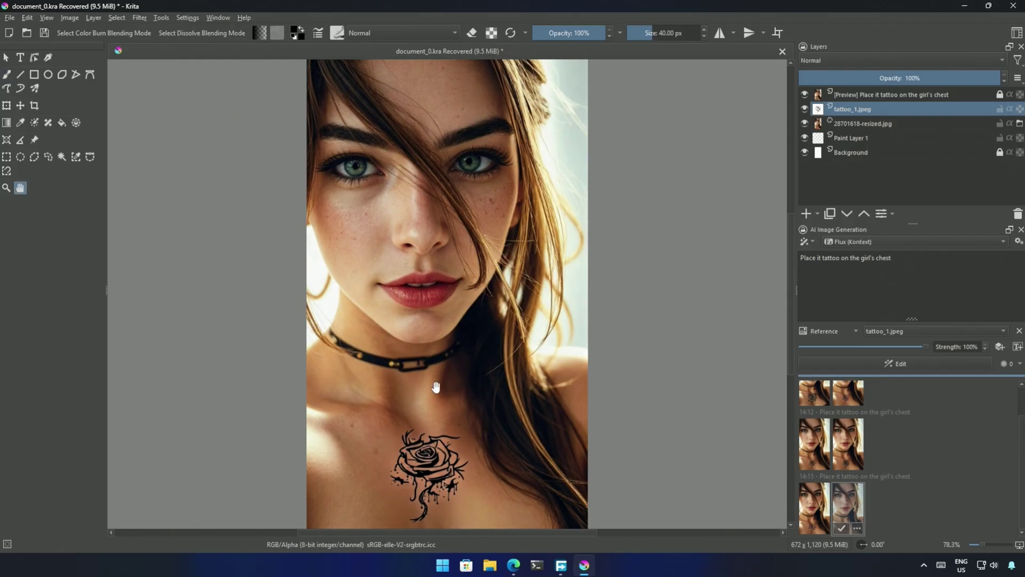
Zoom in and pan onto the rose tattoo on the chest
{"action": "scroll", "coordinate": [436, 390], "scroll_direction": "up", "scroll_amount": 1}
{"action": "left_click_drag", "start_coordinate": [426, 405], "coordinate": [451, 356]}
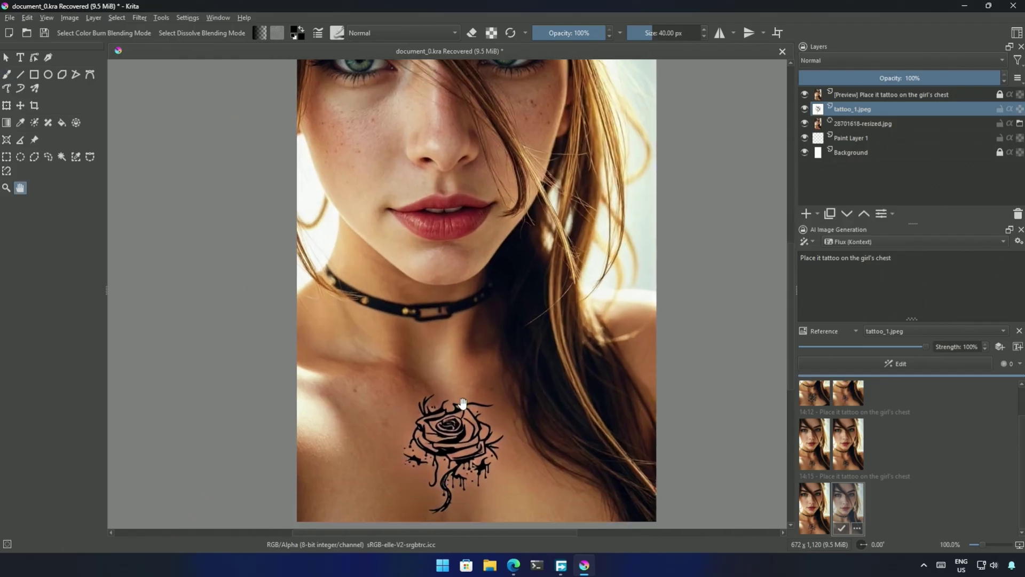
{"action": "scroll", "coordinate": [460, 403], "scroll_direction": "down", "scroll_amount": 1}
{"action": "scroll", "coordinate": [463, 404], "scroll_direction": "up", "scroll_amount": 1}
Preview the earlier generated tattoo results from the history thumbnails
{"action": "left_click", "coordinate": [848, 453]}
{"action": "left_click", "coordinate": [807, 451]}
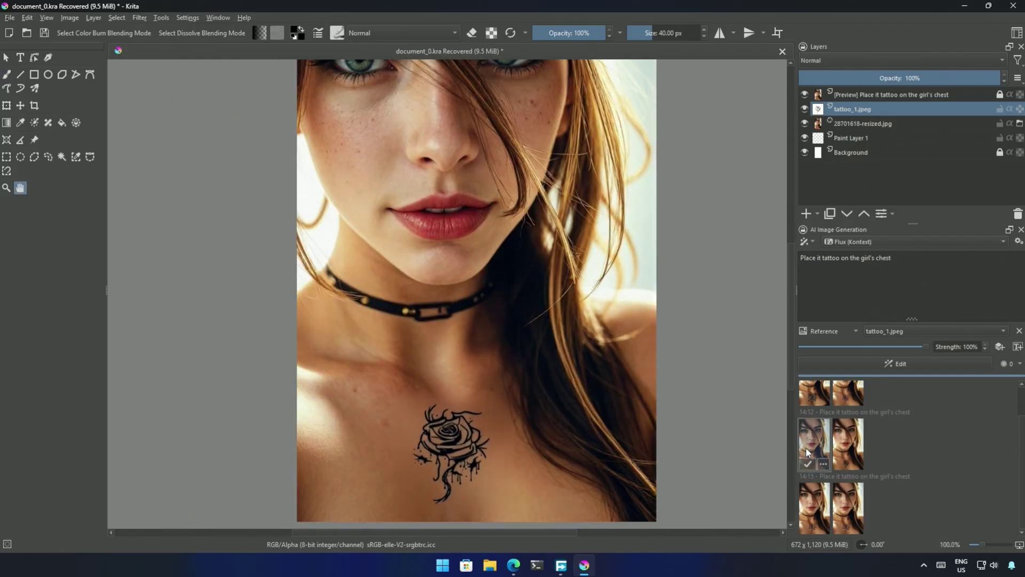
{"action": "left_click", "coordinate": [860, 450]}
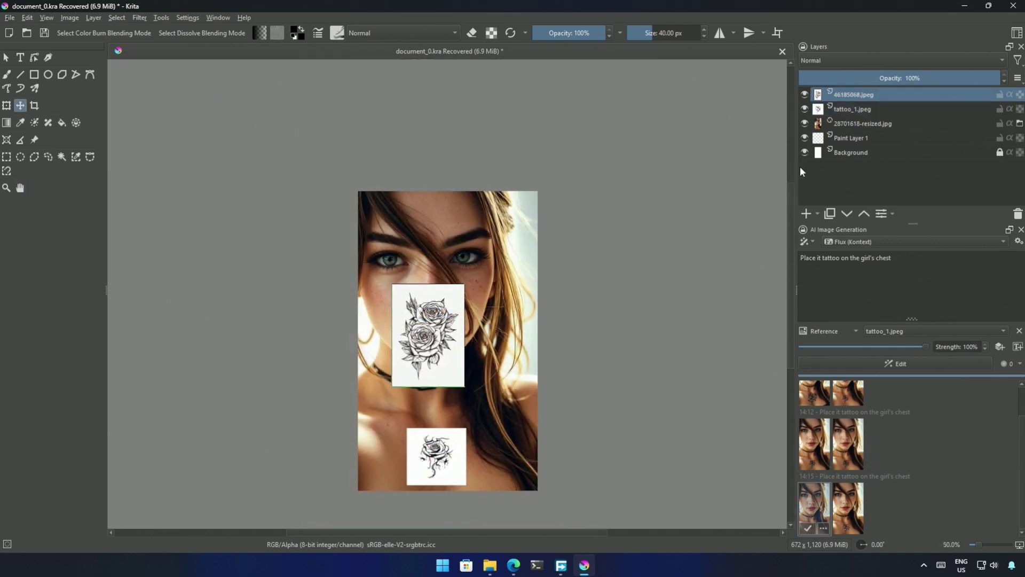
Hide tattoo_1.jpeg, move the 46185068.jpeg double-rose tattoo onto the chest, and pick it as reference
{"action": "left_click_drag", "start_coordinate": [839, 112], "coordinate": [843, 134]}
{"action": "left_click", "coordinate": [807, 123]}
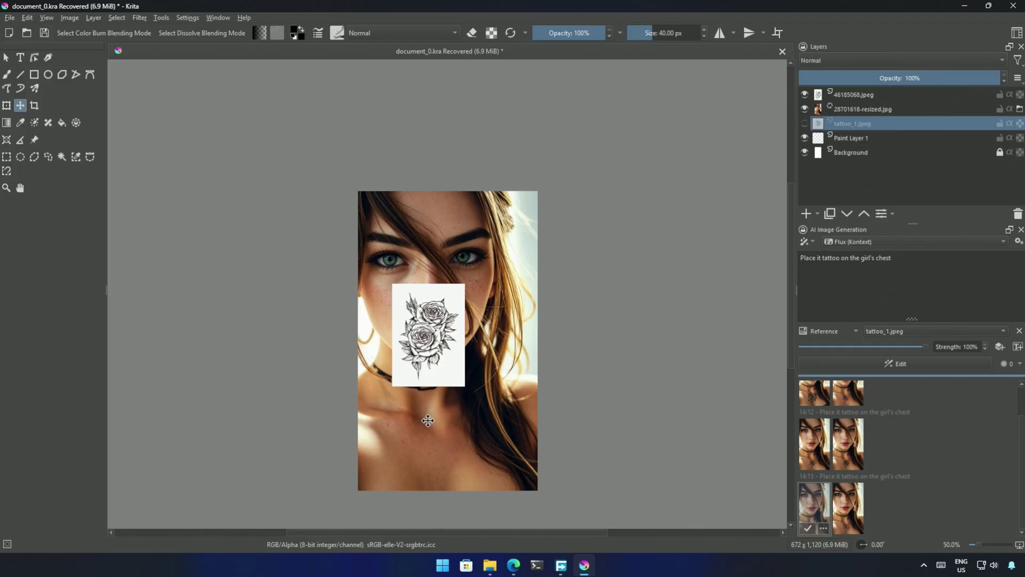
{"action": "left_click", "coordinate": [853, 94]}
{"action": "left_click_drag", "start_coordinate": [430, 343], "coordinate": [426, 460]}
{"action": "left_click", "coordinate": [886, 331]}
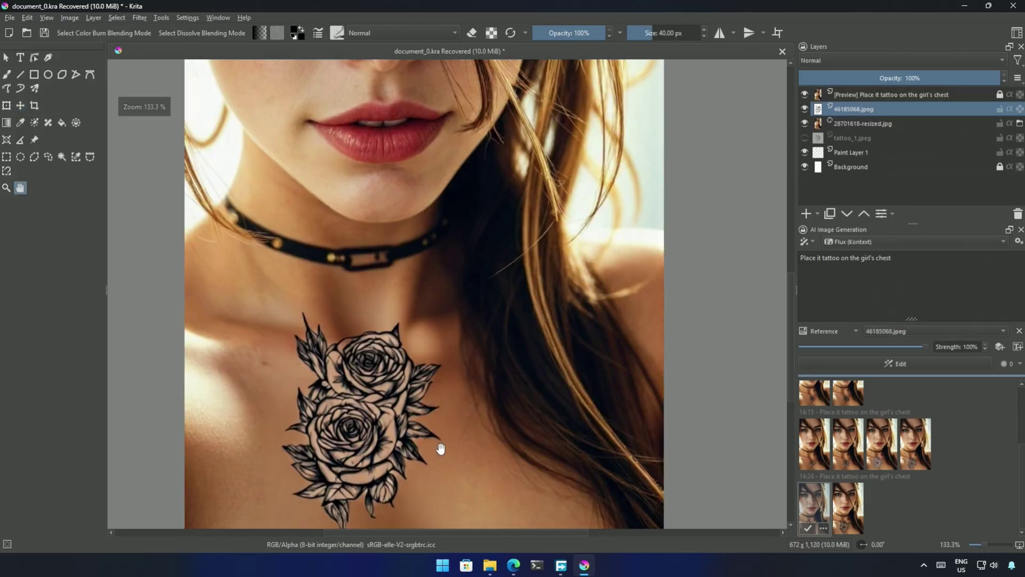
{"action": "scroll", "coordinate": [441, 449], "scroll_direction": "down", "scroll_amount": 1}
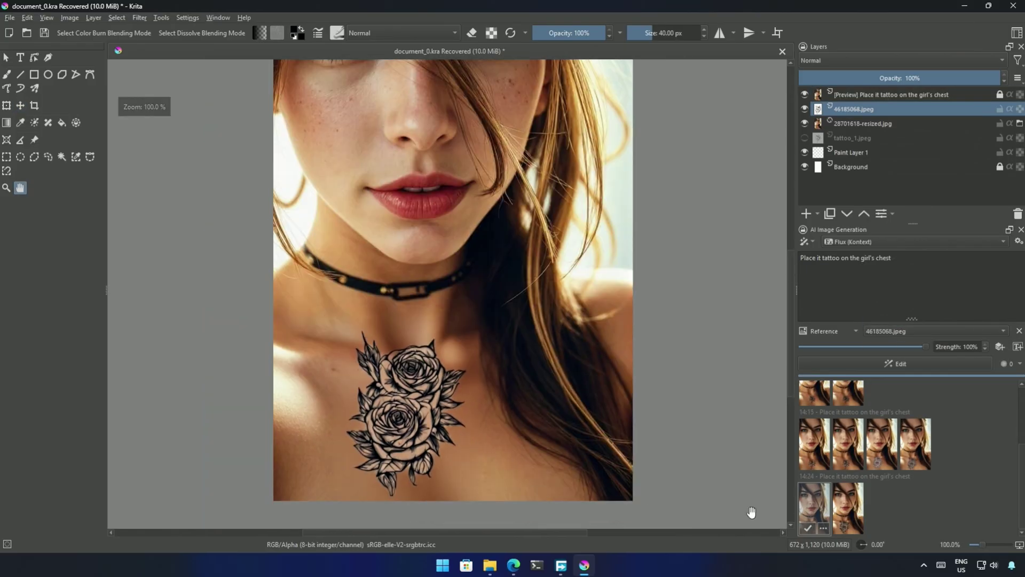
Compare the new double-rose tattoo results against the earlier rose tattoos
{"action": "left_click", "coordinate": [849, 506]}
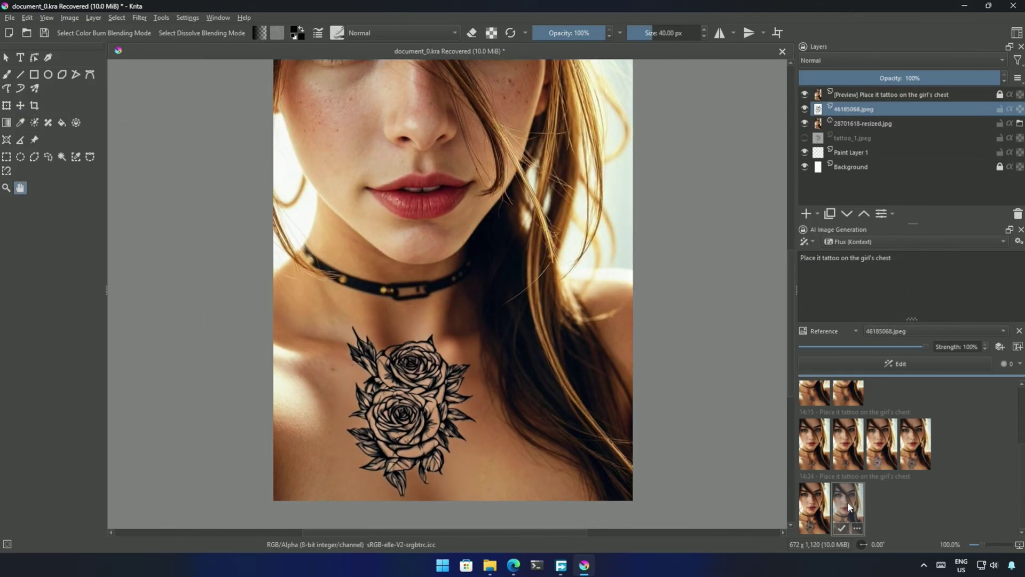
{"action": "left_click", "coordinate": [817, 510]}
{"action": "left_click", "coordinate": [816, 457]}
{"action": "left_click", "coordinate": [848, 454]}
{"action": "left_click", "coordinate": [815, 455]}
{"action": "left_click", "coordinate": [845, 458]}
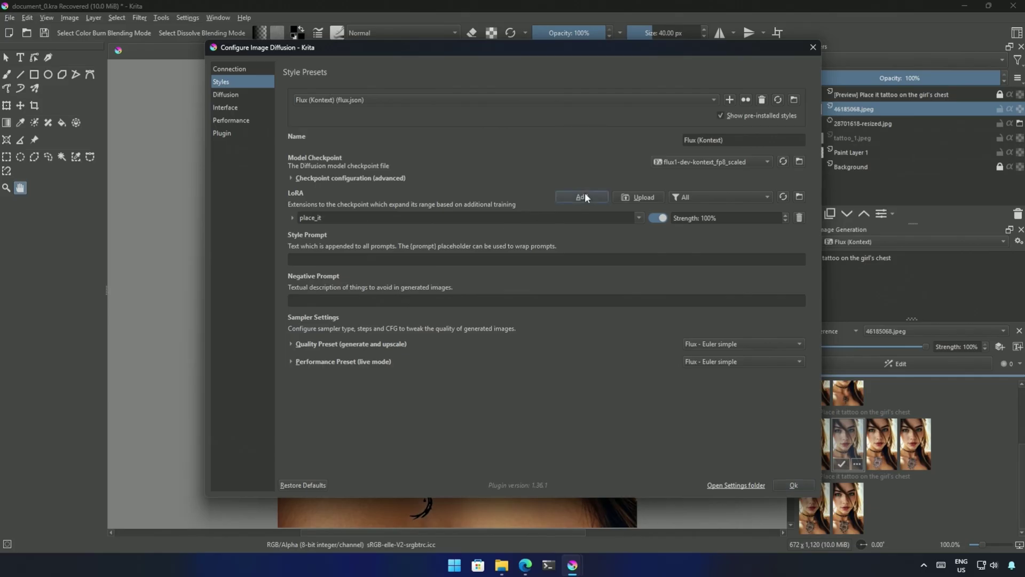
Add the manuscript_illustration_kontext LoRA to the style and disable place_it
{"action": "left_click", "coordinate": [582, 197]}
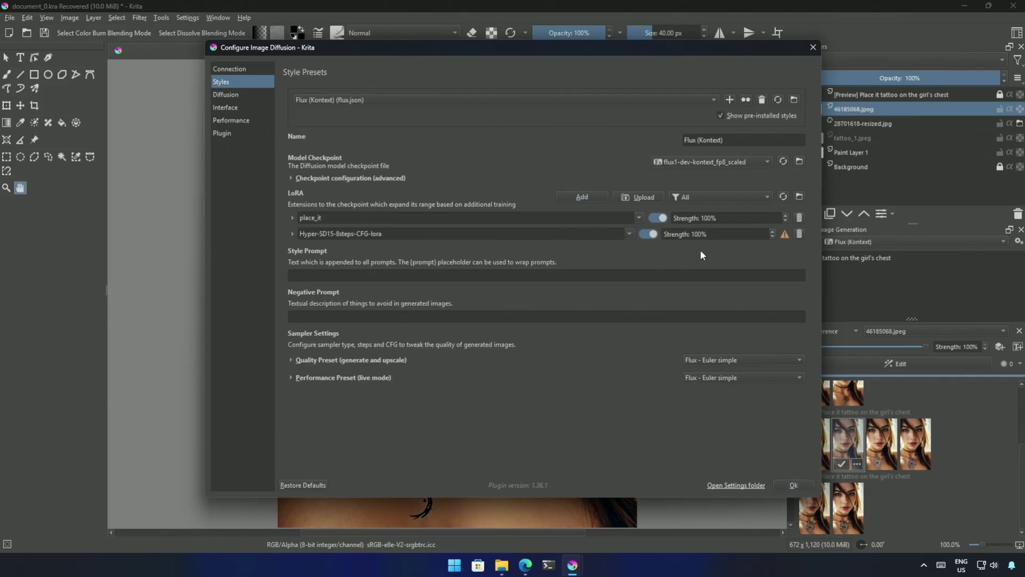
{"action": "left_click", "coordinate": [630, 233]}
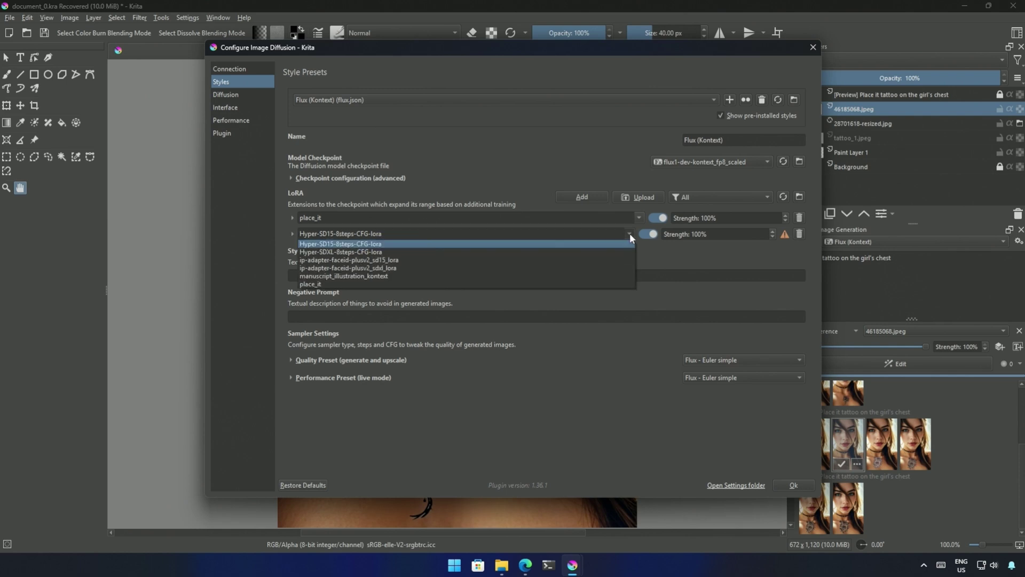
{"action": "left_click", "coordinate": [344, 276]}
{"action": "left_click", "coordinate": [658, 218]}
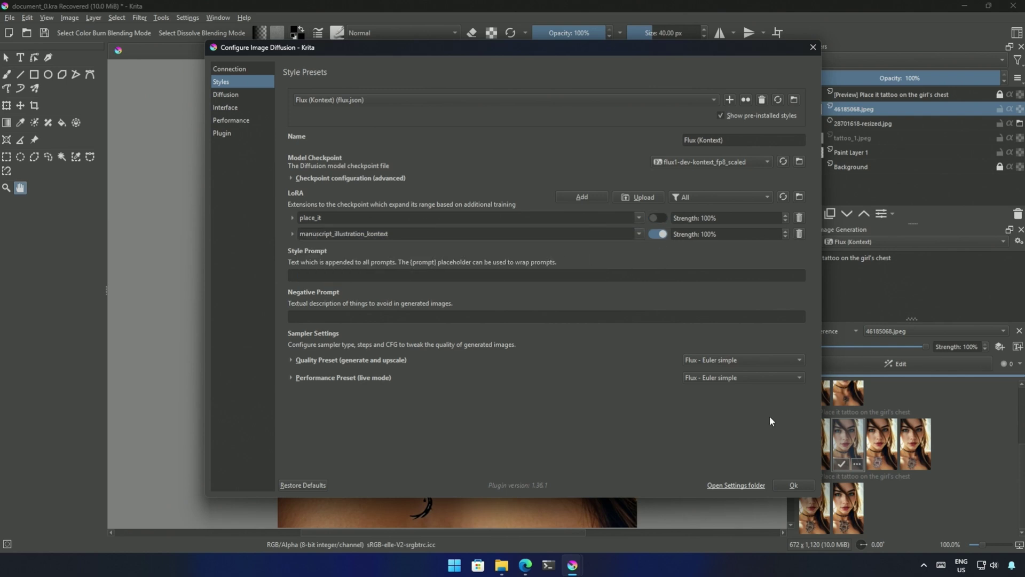
Save the style, regenerate the chest tattoo, and preview the second manuscript-style result
{"action": "left_click", "coordinate": [792, 485]}
{"action": "left_click", "coordinate": [879, 364]}
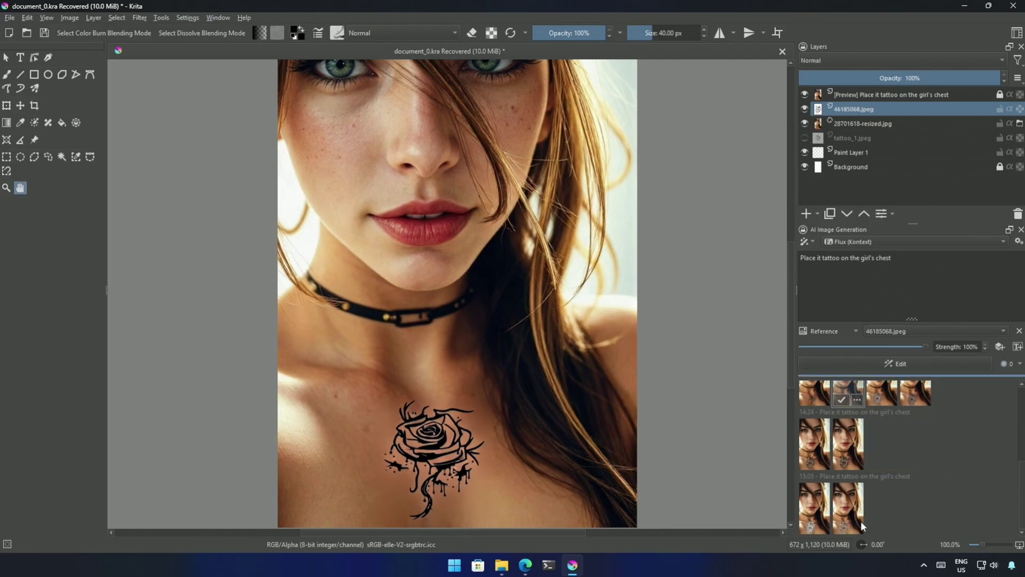
{"action": "left_click", "coordinate": [855, 516]}
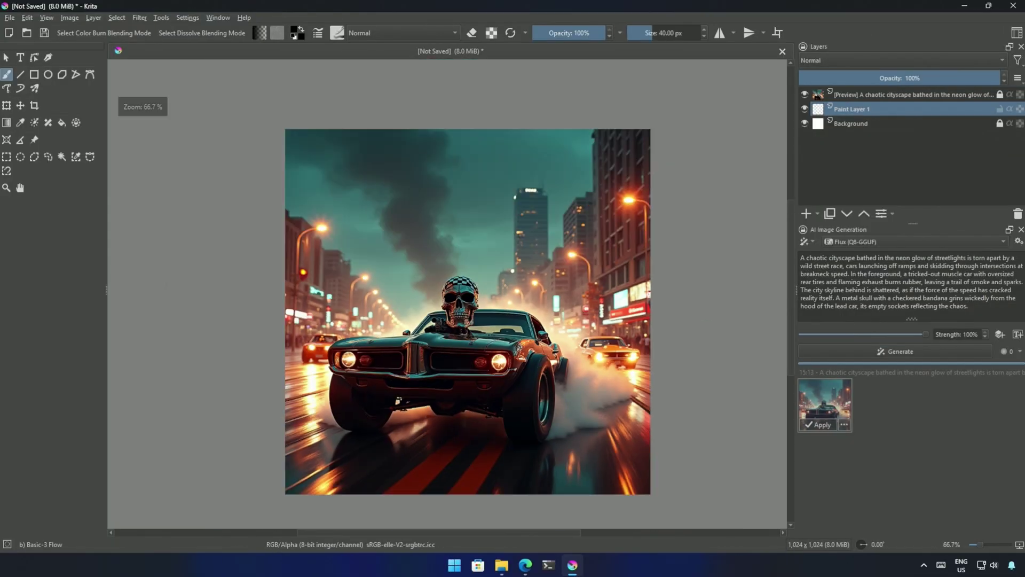
Zoom out, select the Flux (Kontext) style, and remove its place_it LoRA
{"action": "left_click", "coordinate": [20, 188]}
{"action": "key", "text": "minus"}
{"action": "left_click", "coordinate": [862, 241]}
{"action": "left_click", "coordinate": [889, 189]}
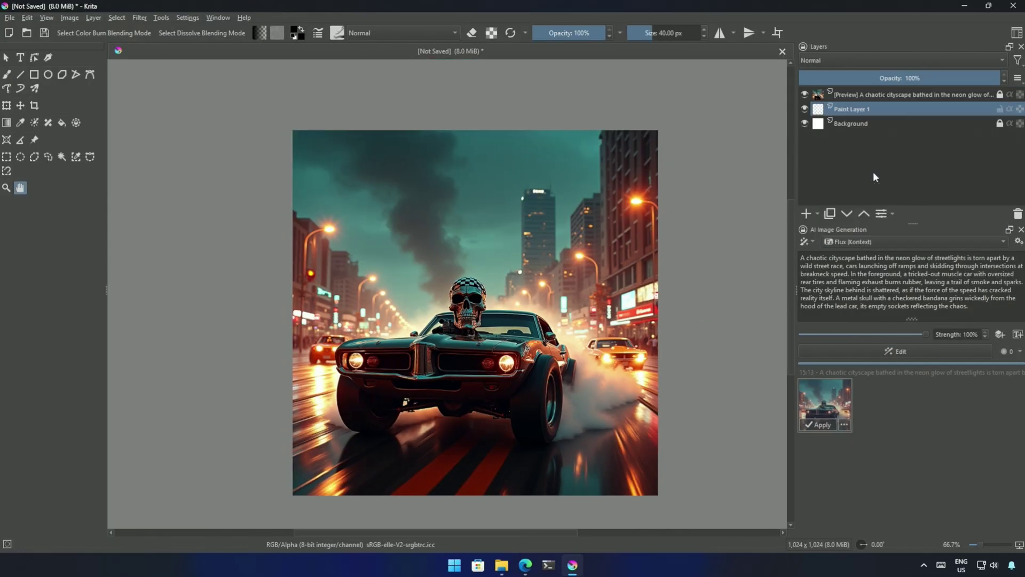
{"action": "left_click", "coordinate": [1019, 241]}
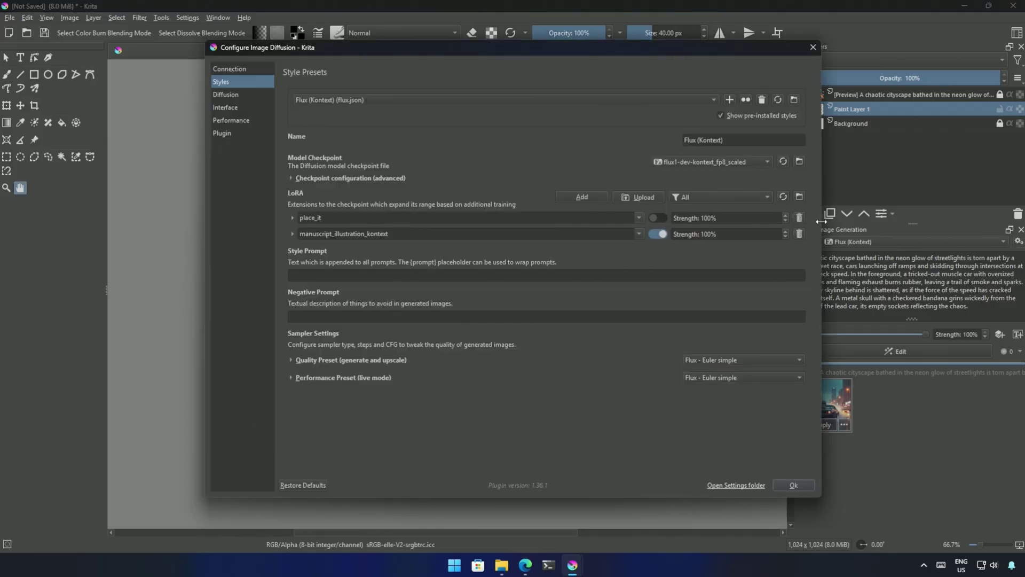
{"action": "left_click", "coordinate": [800, 218]}
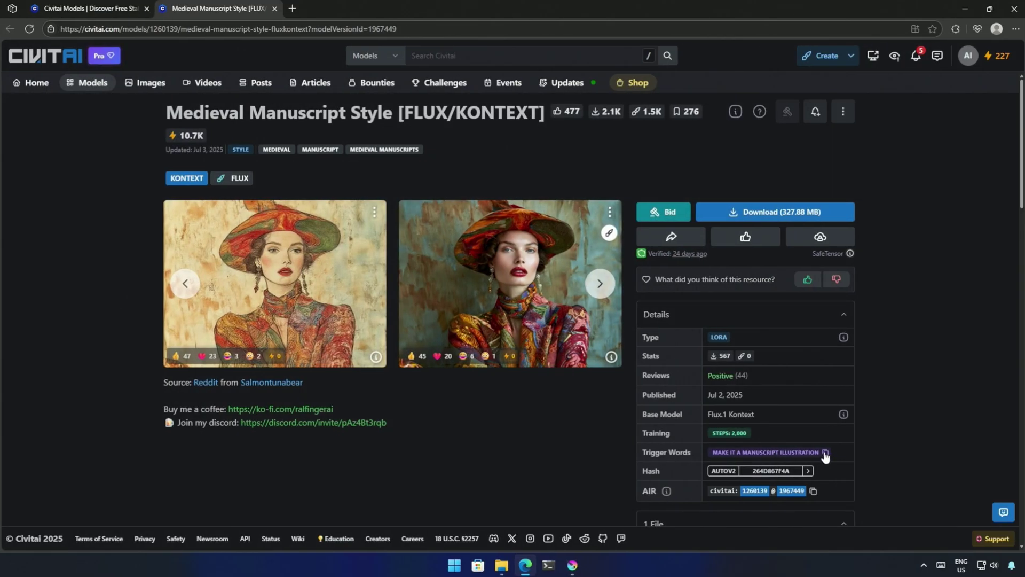
Paste 'make it a manuscript illustration' as the manuscript LoRA's trigger words
{"action": "left_click", "coordinate": [822, 454]}
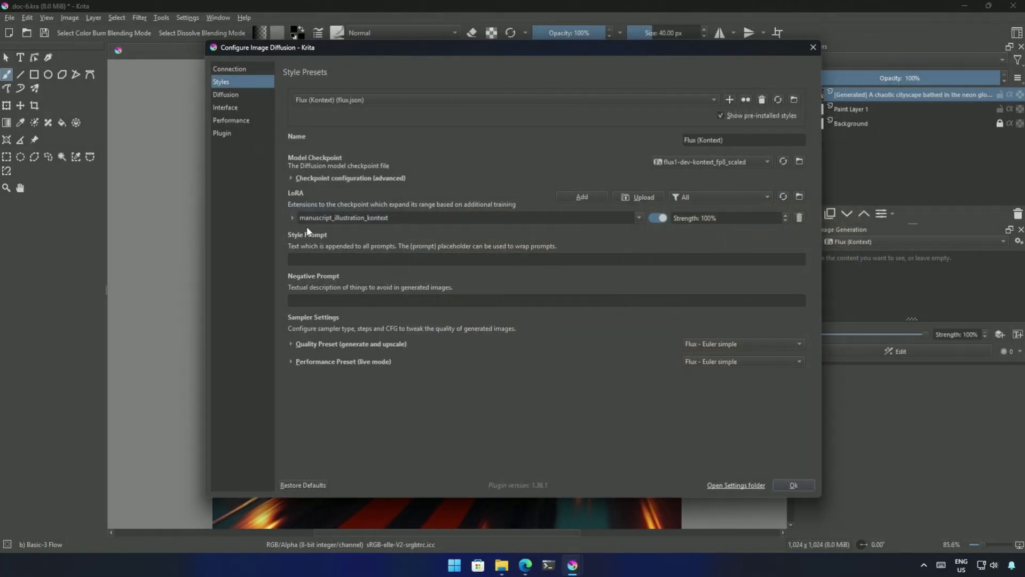
{"action": "left_click", "coordinate": [291, 216]}
{"action": "right_click", "coordinate": [323, 246]}
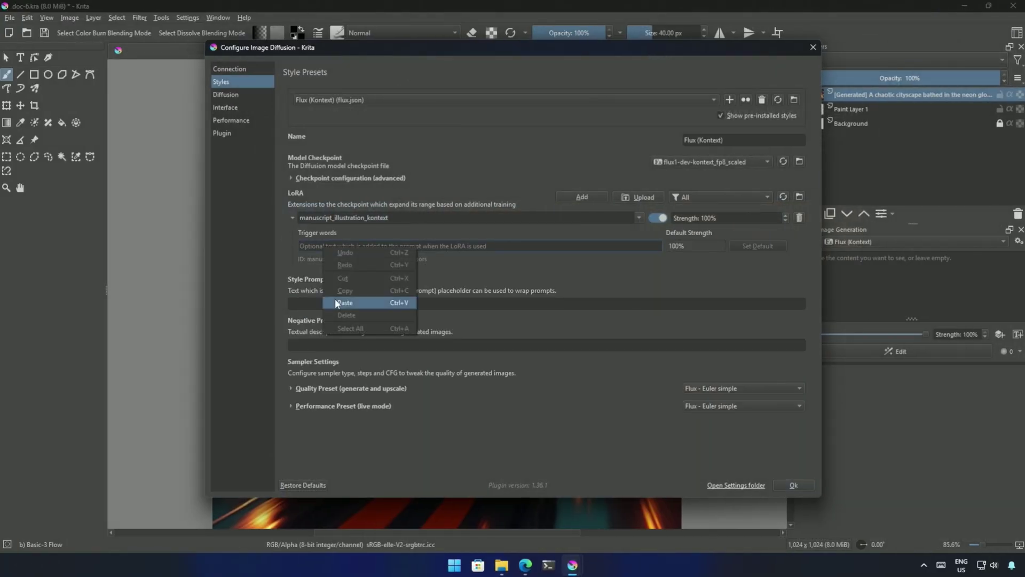
{"action": "left_click", "coordinate": [342, 302]}
Save the style and run the manuscript edit on the skull-driver car scene
{"action": "left_click", "coordinate": [791, 484]}
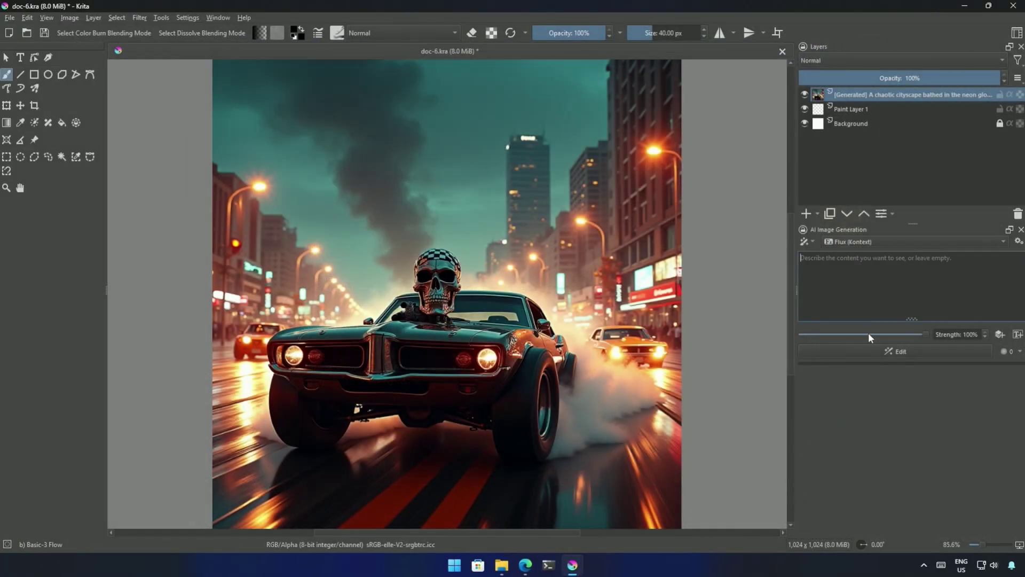
{"action": "left_click", "coordinate": [857, 351]}
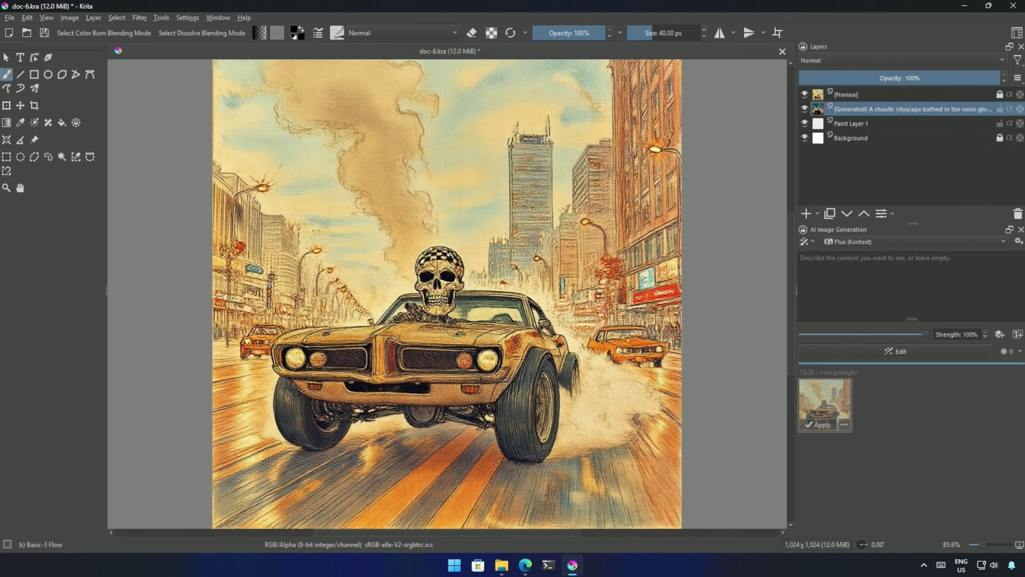
{"action": "left_click", "coordinate": [24, 187]}
{"action": "scroll", "coordinate": [454, 323], "scroll_direction": "down", "scroll_amount": 1}
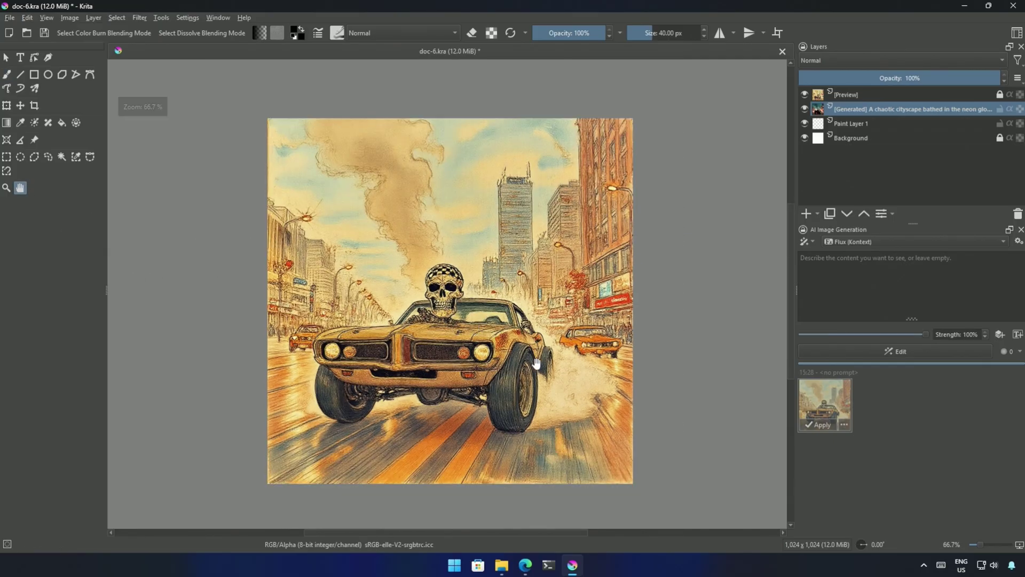
Clear the manuscript LoRA's trigger words and paste the phrase into the prompt instead
{"action": "left_click", "coordinate": [1019, 242]}
{"action": "left_click", "coordinate": [296, 217]}
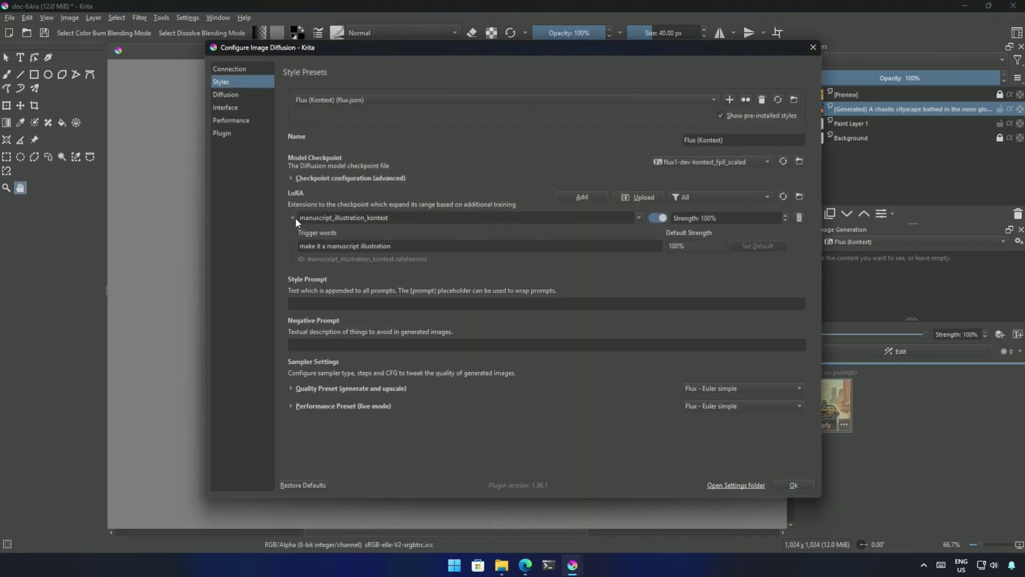
{"action": "left_click", "coordinate": [398, 246]}
{"action": "key", "text": "ctrl+a"}
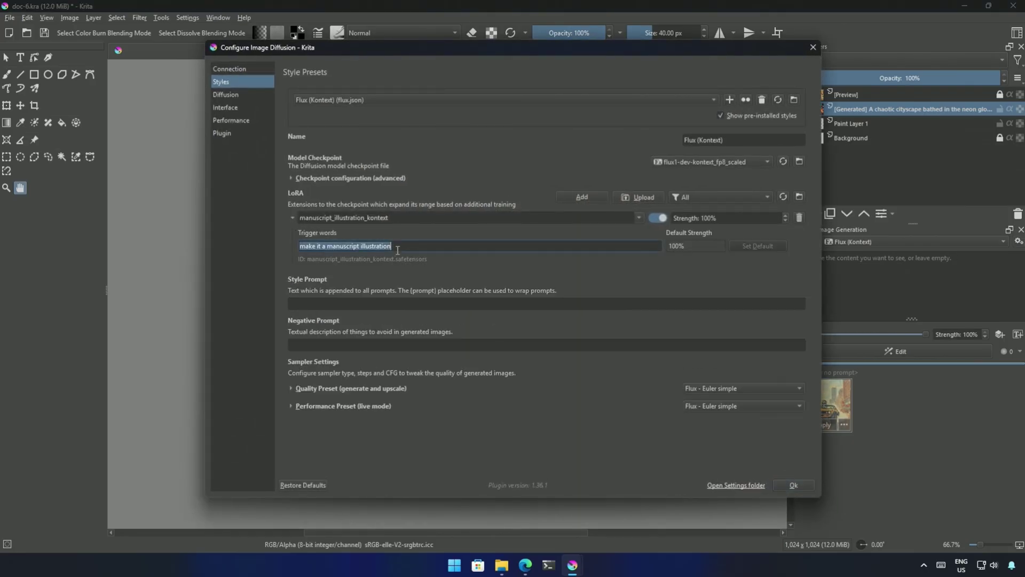
{"action": "key", "text": "BackSpace"}
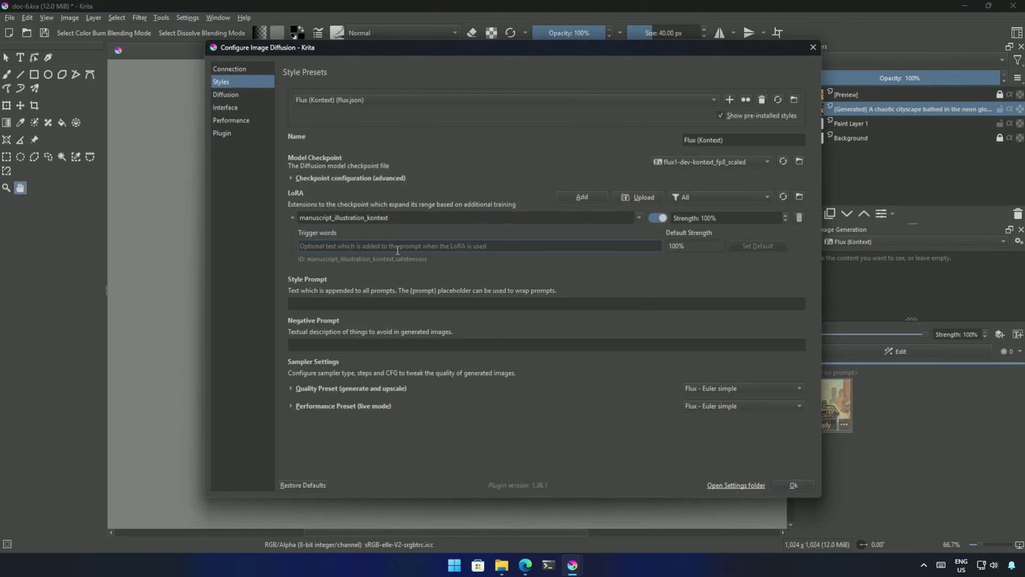
{"action": "left_click", "coordinate": [794, 485]}
{"action": "left_click", "coordinate": [844, 288]}
{"action": "key", "text": "ctrl+v"}
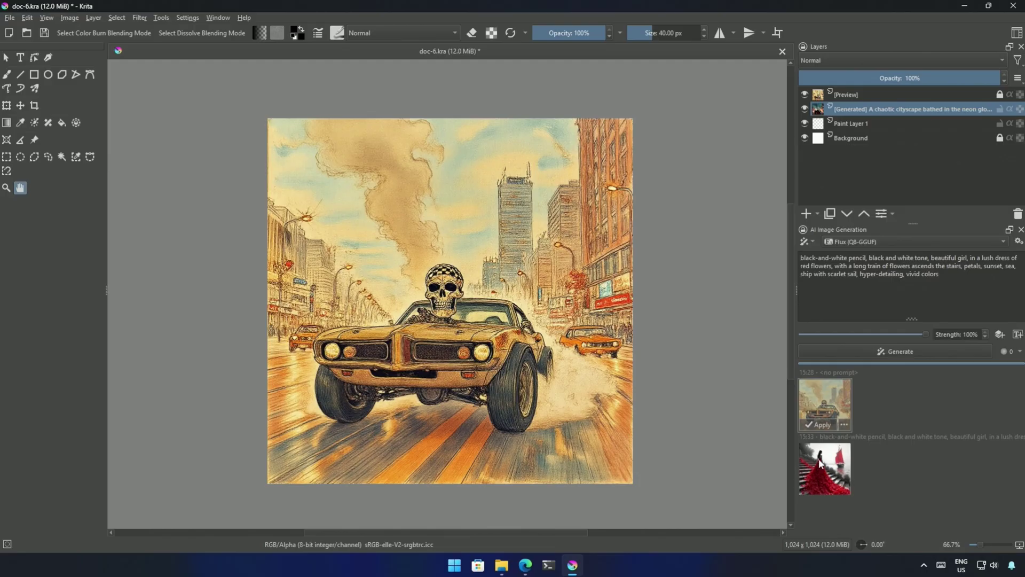
Generate and apply the red-dress girl image, then replace the prompt with the manuscript phrase
{"action": "left_click", "coordinate": [821, 465]}
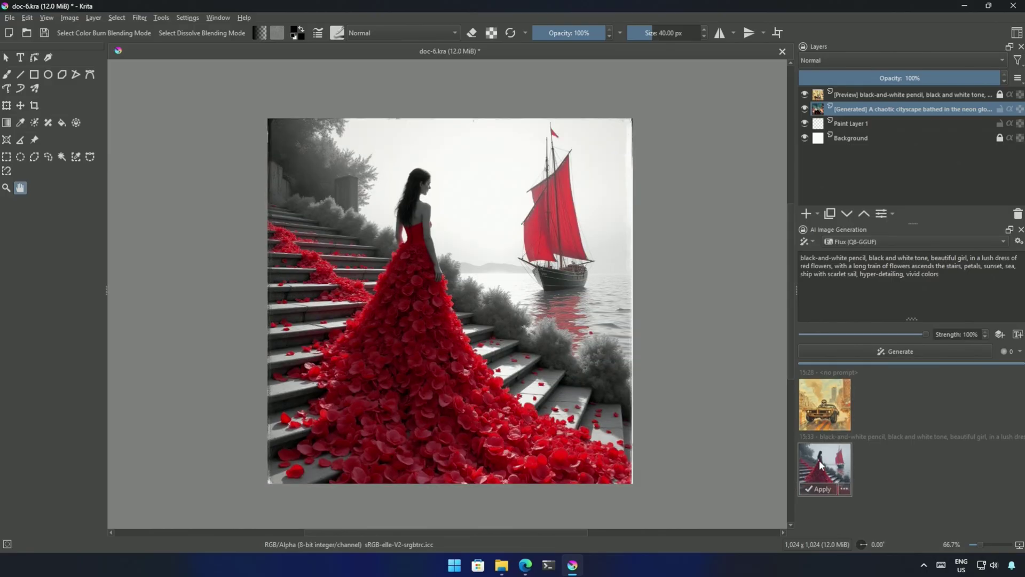
{"action": "left_click", "coordinate": [814, 488]}
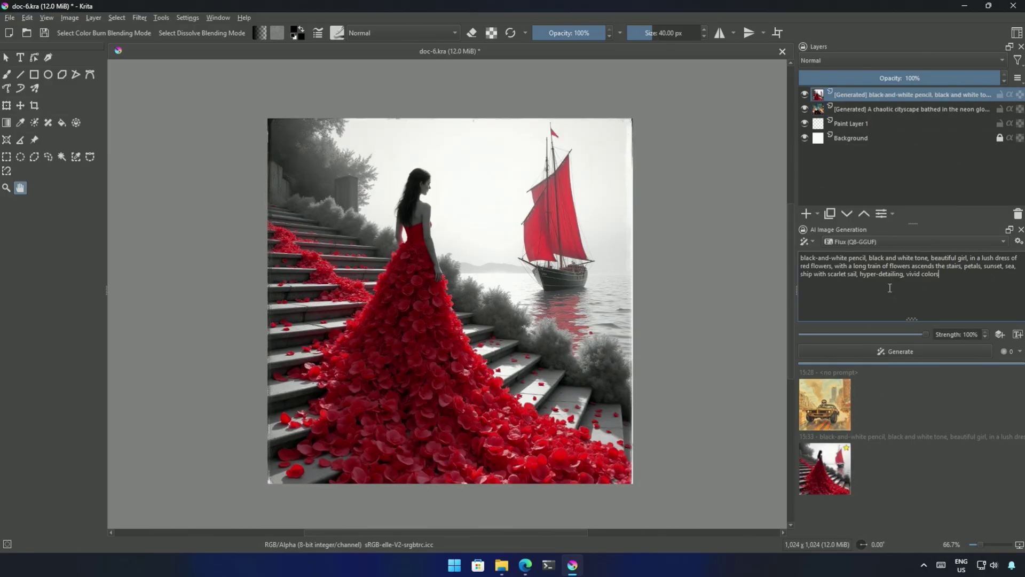
{"action": "key", "text": "ctrl+a"}
{"action": "key", "text": "ctrl+v"}
Switch to the Flux (Kontext-Q6) style and run the manuscript edit on the red-dress image
{"action": "left_click", "coordinate": [890, 242]}
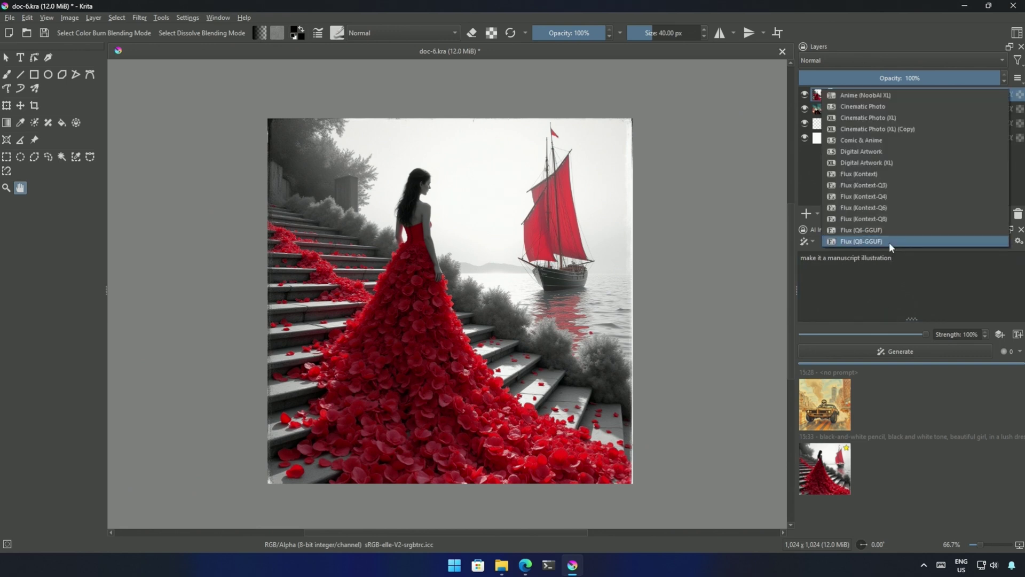
{"action": "left_click", "coordinate": [870, 211]}
{"action": "left_click", "coordinate": [876, 280]}
{"action": "left_click", "coordinate": [897, 352]}
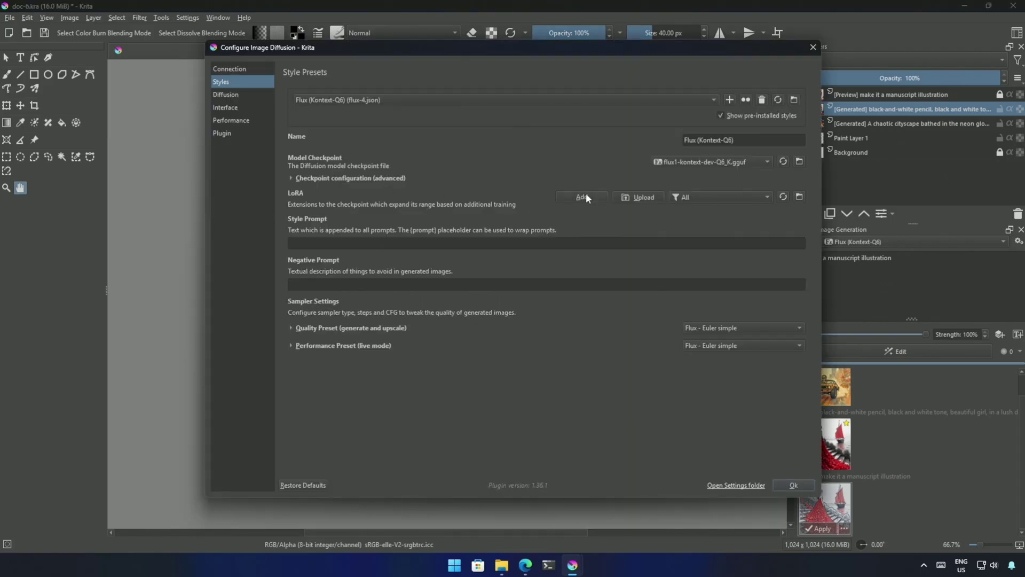
Add the manuscript_illustration_kontext LoRA to the Kontext-Q6 style and save it
{"action": "left_click", "coordinate": [582, 197]}
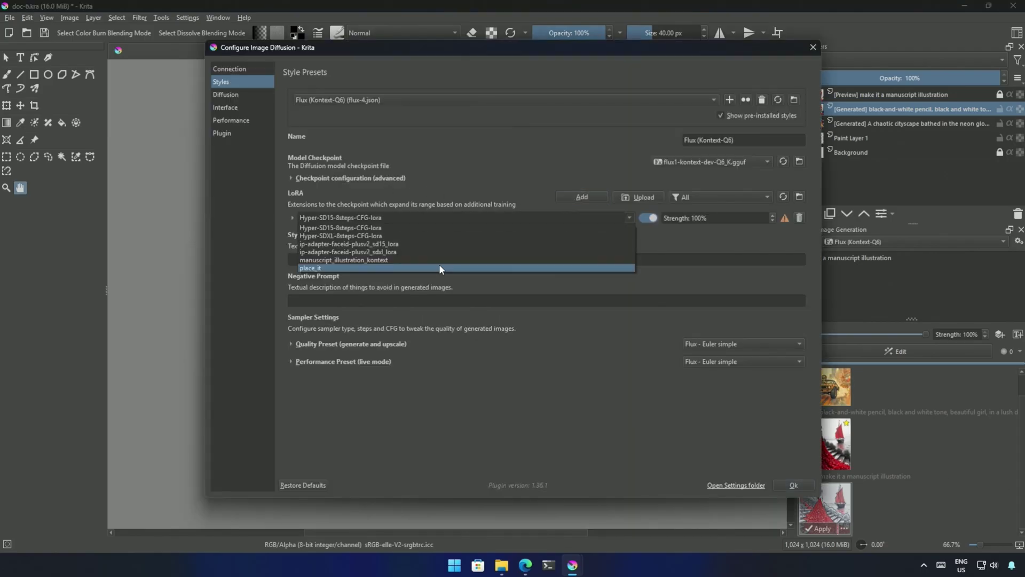
{"action": "left_click", "coordinate": [441, 264]}
{"action": "left_click", "coordinate": [788, 486]}
Re-run the edit for a coloured manuscript result, then bring up the Civitai model page
{"action": "left_click", "coordinate": [910, 350]}
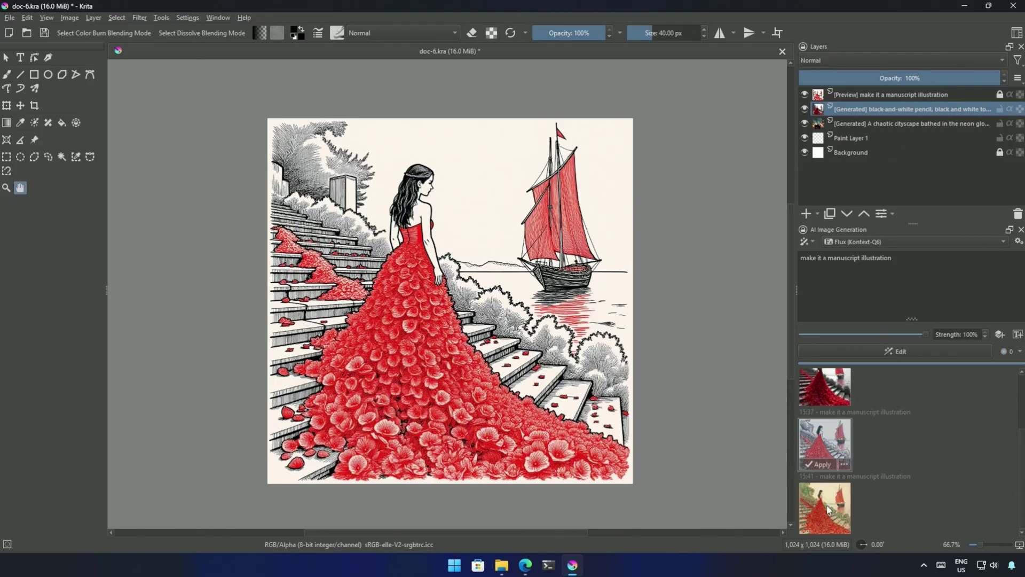
{"action": "left_click", "coordinate": [825, 504]}
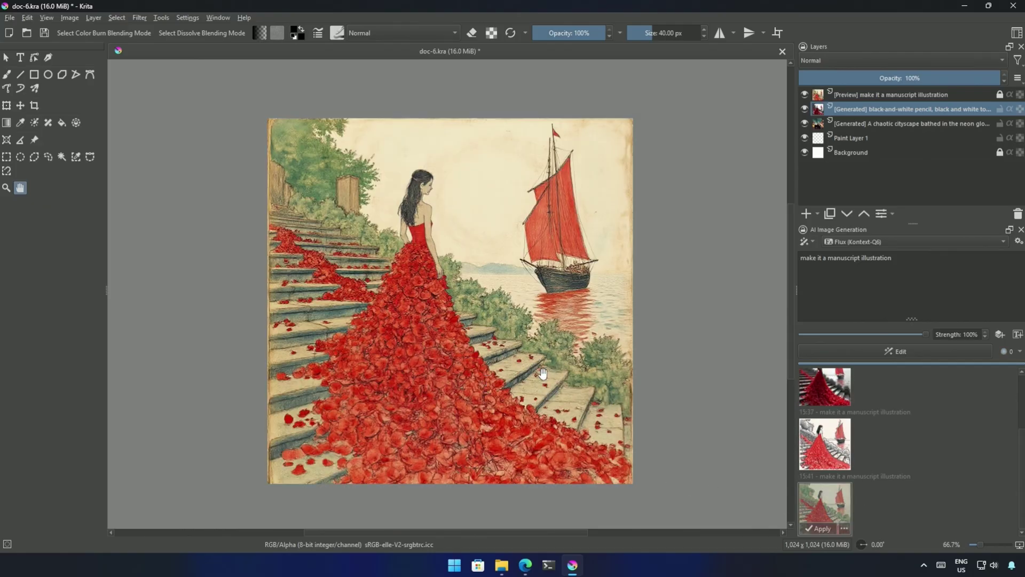
{"action": "left_click", "coordinate": [526, 564]}
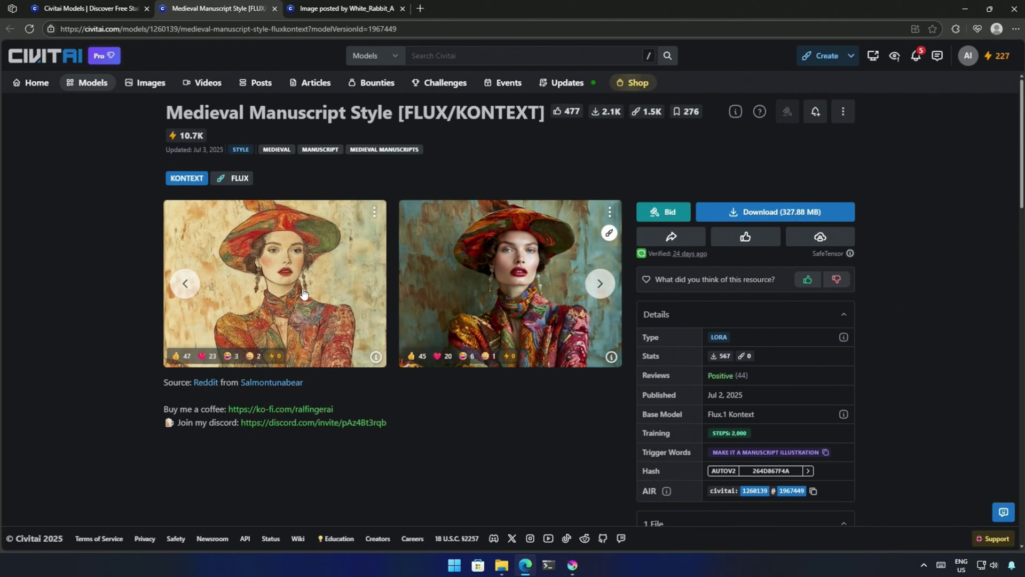
{"action": "left_click", "coordinate": [526, 565]}
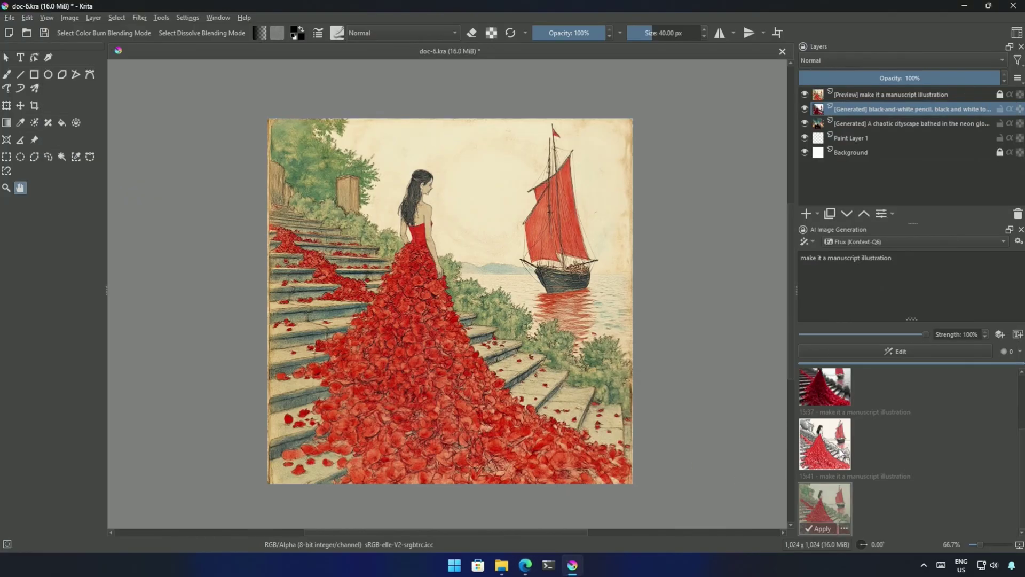
{"action": "left_click", "coordinate": [840, 453]}
{"action": "left_click", "coordinate": [828, 507]}
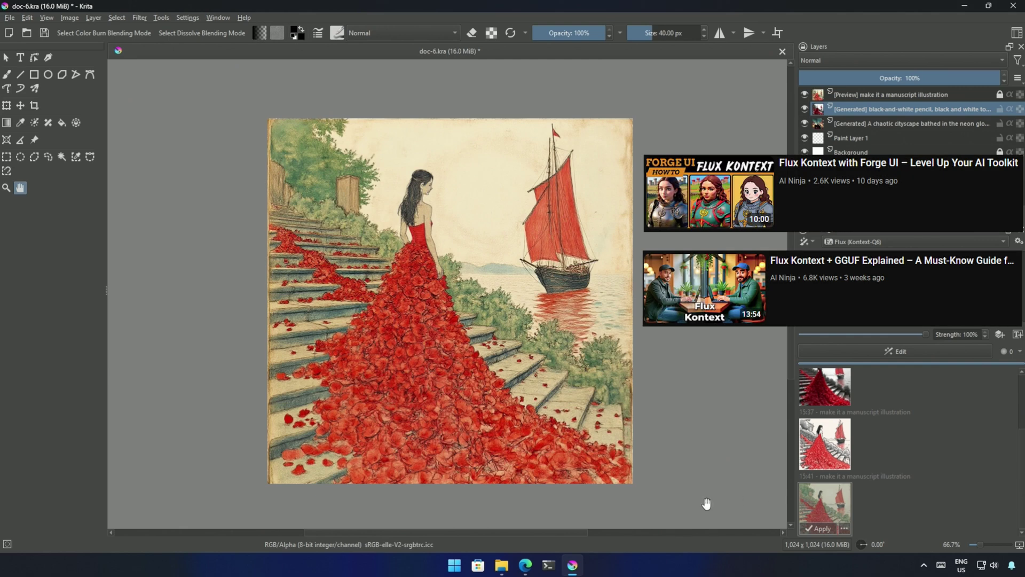
{"action": "left_click", "coordinate": [525, 568]}
Return to the Civitai Models tab and browse the Flux Kontext LoRAs, such as DeBlur and Ghibli Style
{"action": "left_click", "coordinate": [109, 6]}
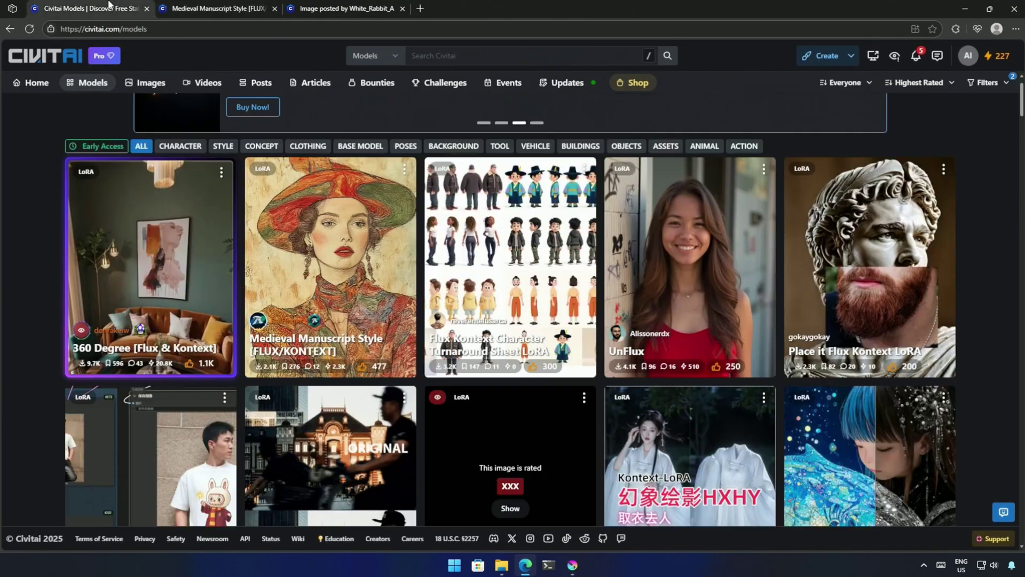
{"action": "scroll", "coordinate": [34, 306], "scroll_direction": "down", "scroll_amount": 6}
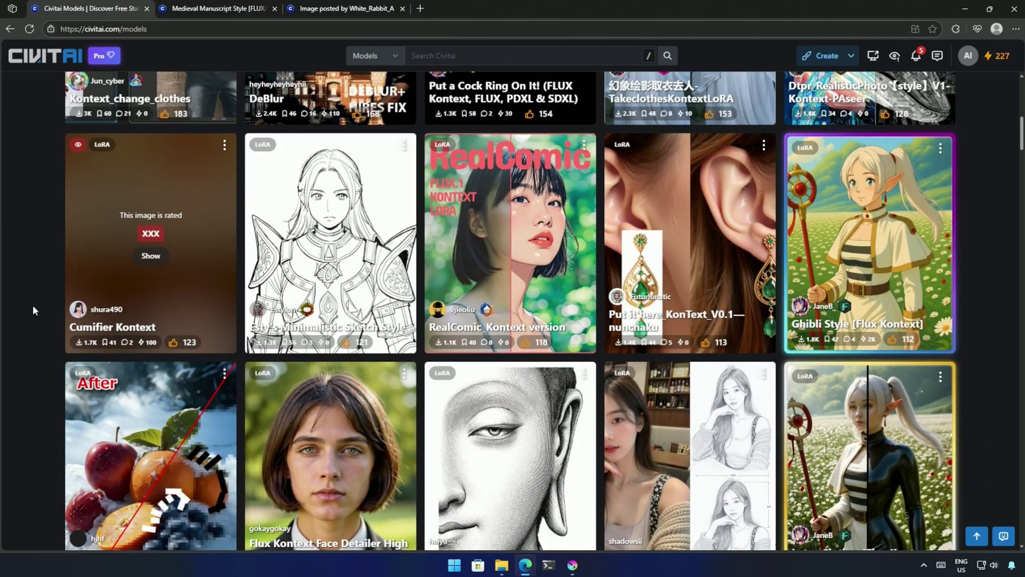